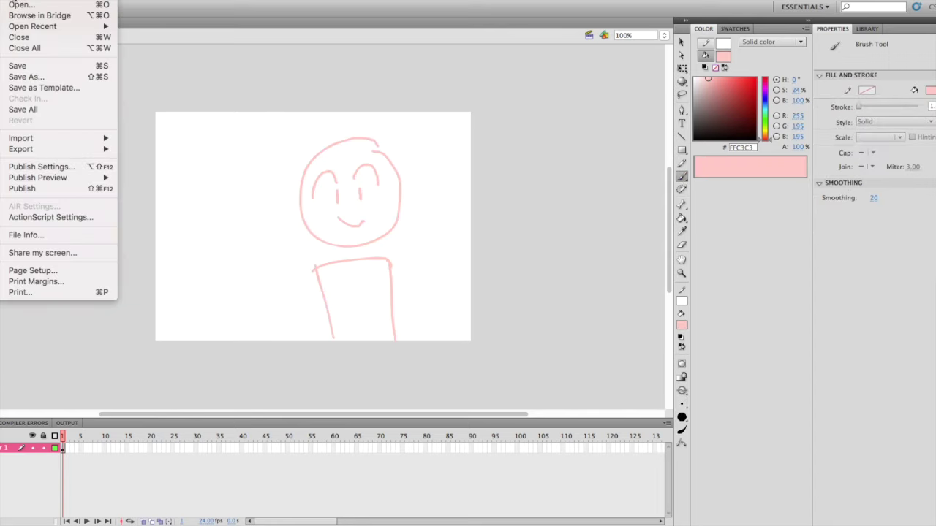
Create a new ActionScript 3.0 document 1280 px wide and 720 px high.
left_click(14, 1)
left_click(543, 199)
type("1280")
key("Tab")
type("720")
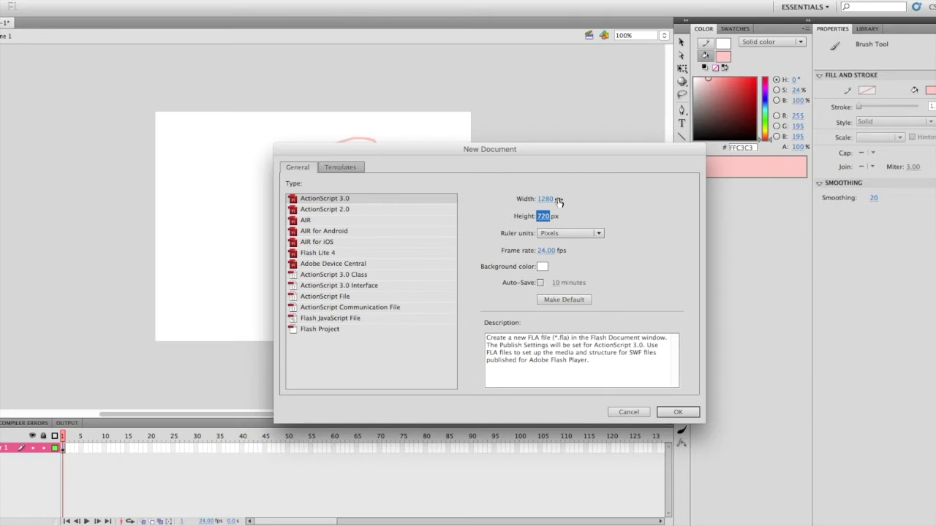
left_click(676, 413)
Set the stage magnification to 75% and bring the entire stage into view.
left_click(655, 34)
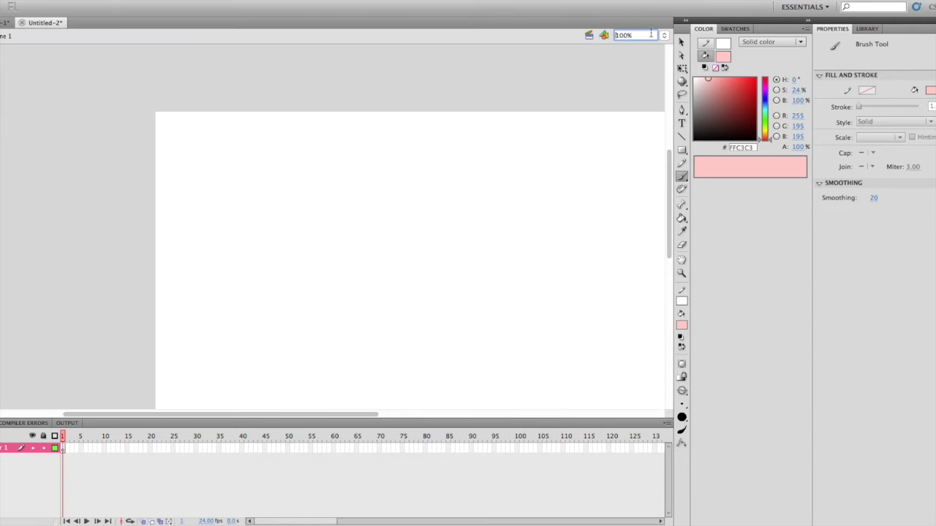
type("75")
key("Return")
scroll(664, 168, "up", 6)
left_click_drag(669, 181, 657, 287)
scroll(657, 290, "up", 2)
scroll(657, 290, "right", 3)
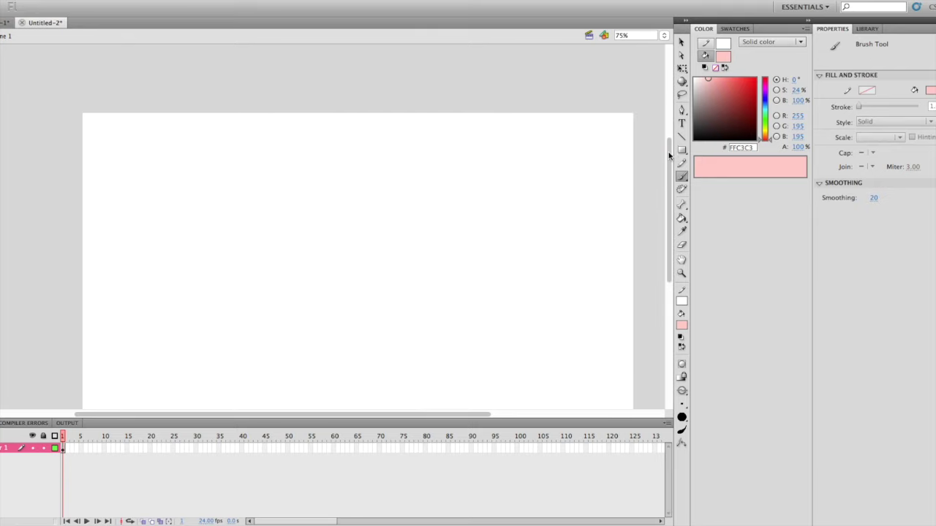
scroll(668, 153, "down", 2)
Check the first frame's sound properties and the new document's library.
left_click(63, 448)
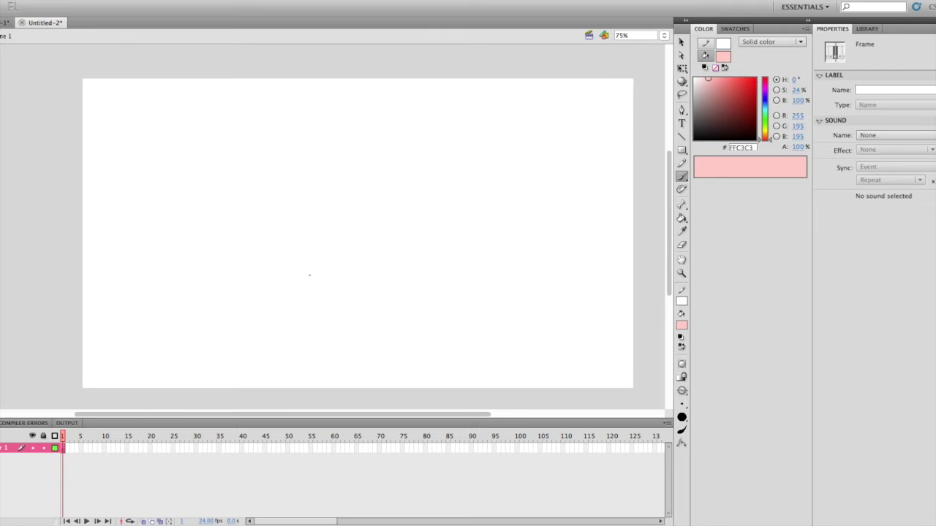
key("b")
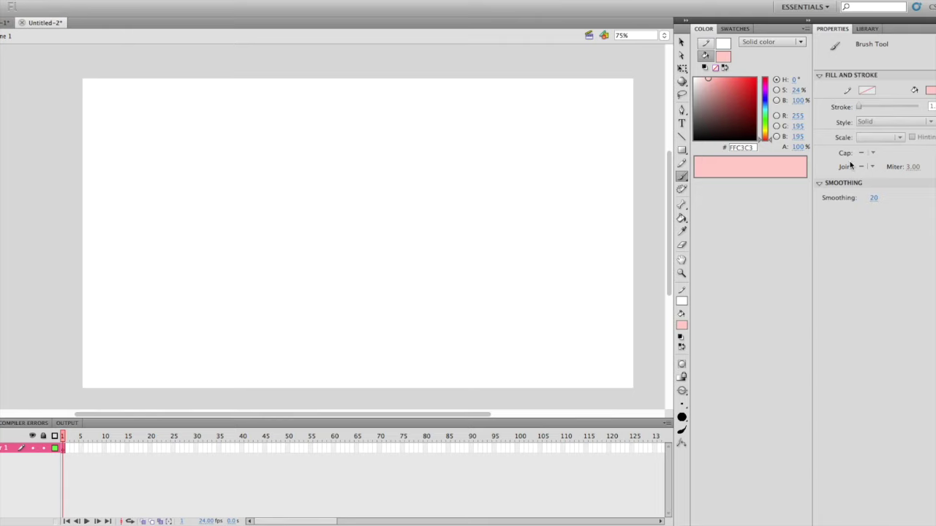
left_click(868, 29)
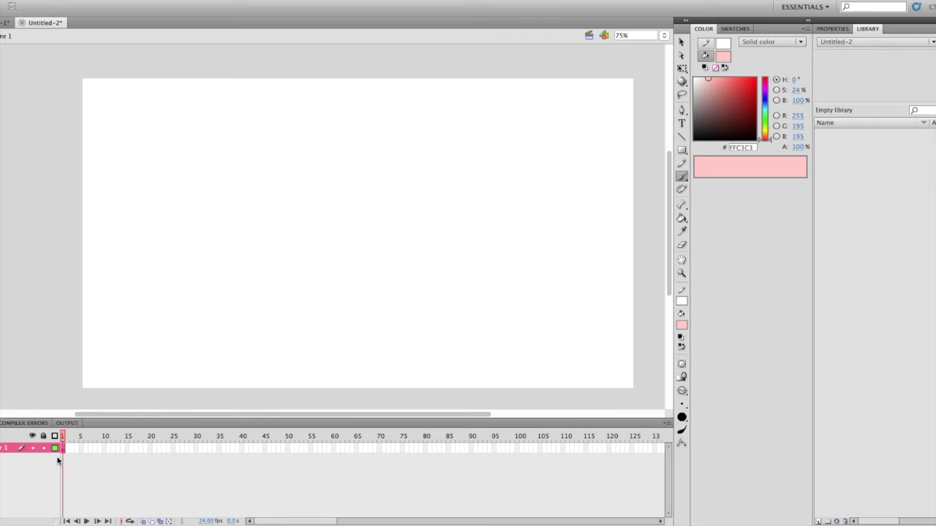
left_click(85, 465)
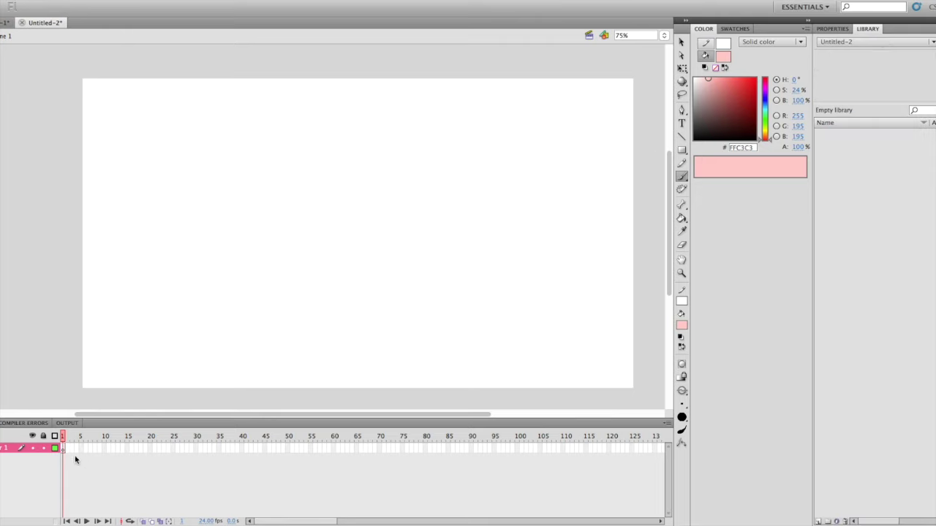
left_click(833, 28)
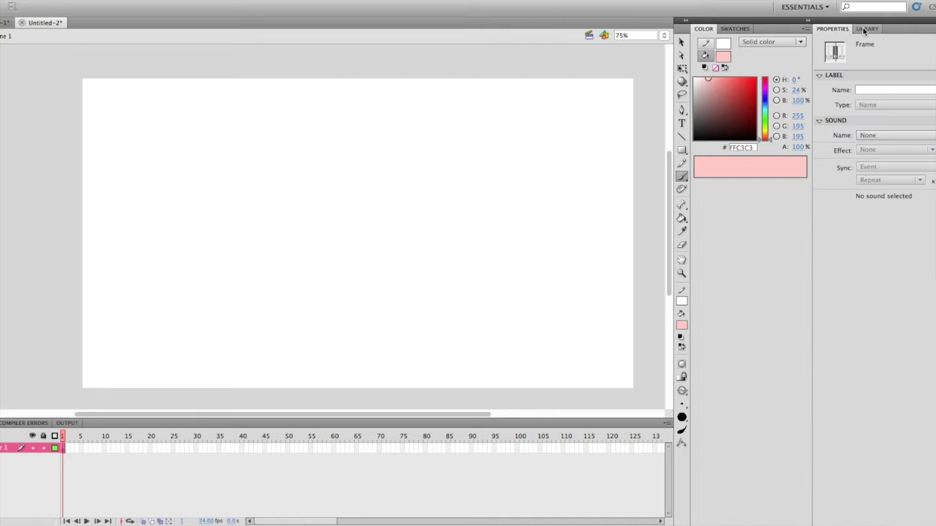
left_click(865, 29)
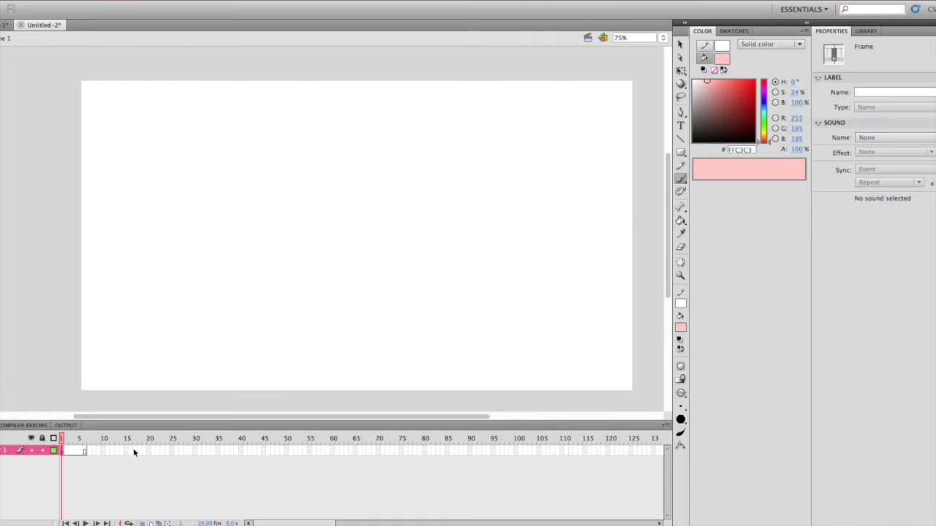
Extend the first layer to about frame 67 by repeatedly inserting frames over a selected frame range.
left_click_drag(84, 451, 52, 457)
key("F5")
key("F5")
key("F5")
key("F5")
key("F5")
key("F5")
key("F5")
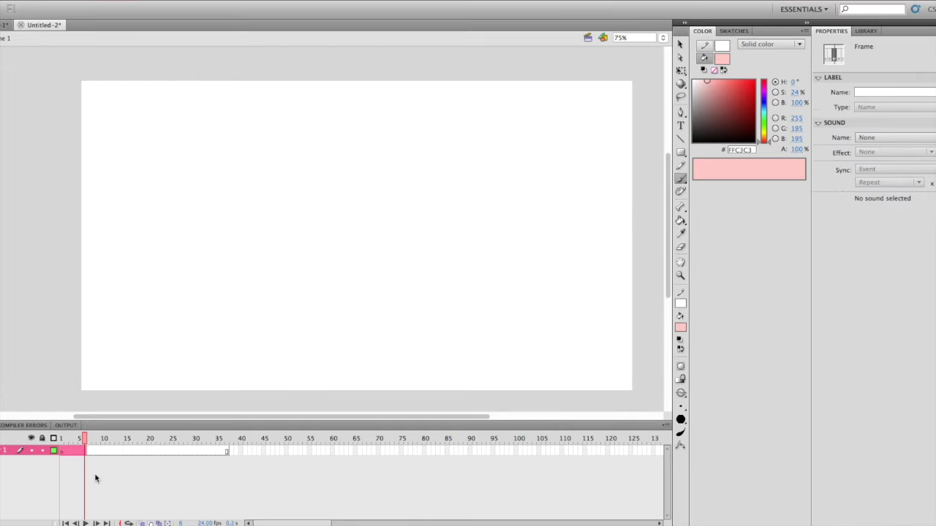
Assign the Earth, Wind & Fire sound to the first frame and extend the layer past frame 130.
left_click(63, 451)
left_click(919, 138)
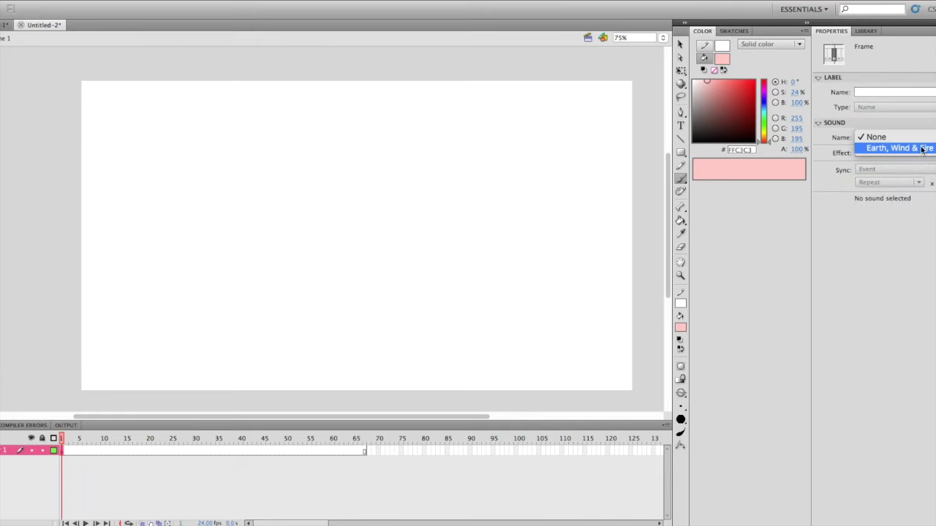
left_click(917, 137)
left_click(891, 138)
left_click(899, 148)
left_click(895, 152)
left_click(877, 152)
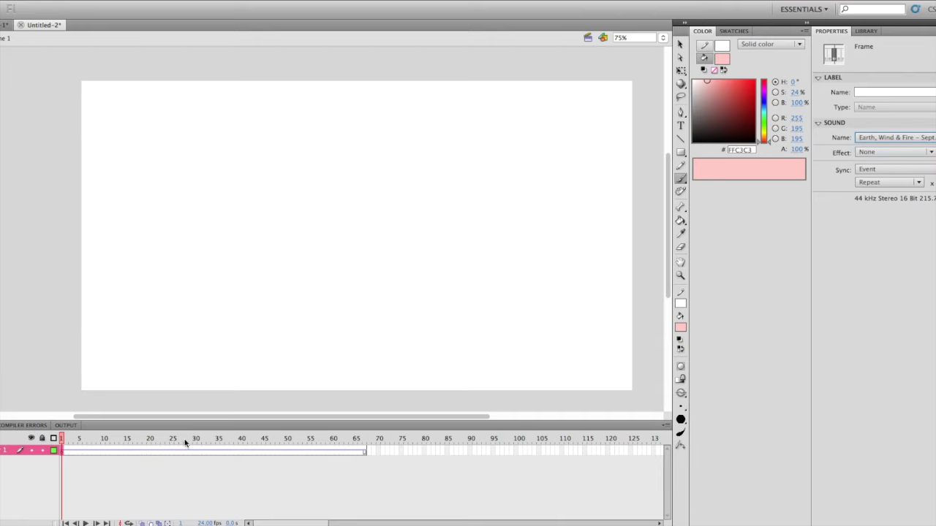
left_click_drag(288, 451, 110, 450)
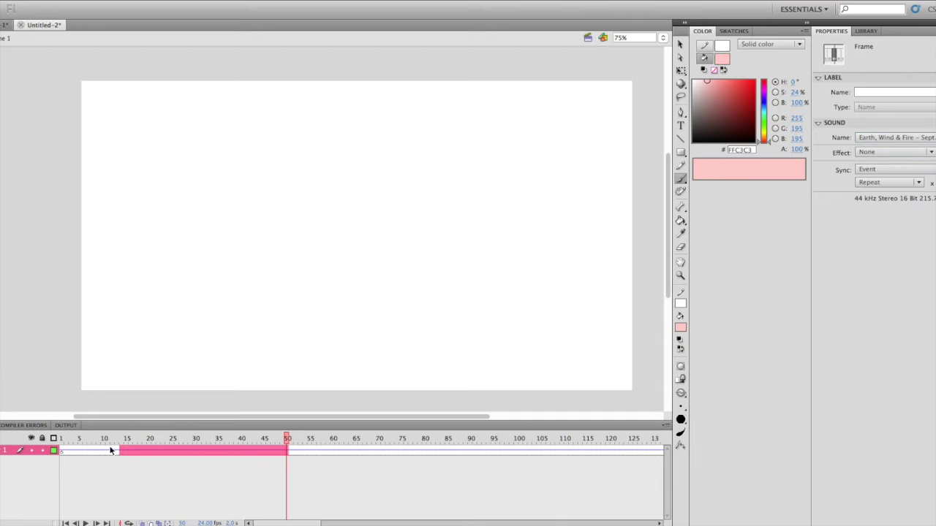
mouse_move(294, 522)
left_mouse_down()
mouse_move(370, 523)
mouse_move(296, 524)
left_mouse_up()
Scrub and play the timeline to preview the sound, finishing with the playhead at frame 1.
left_click_drag(183, 439, 346, 439)
left_click(253, 437)
key("Return")
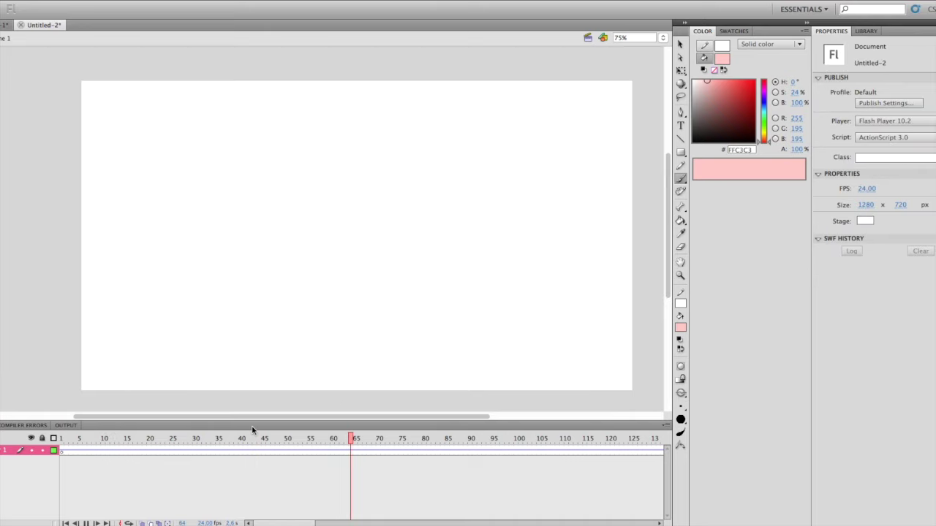
left_click(65, 521)
key("Return")
key("Return")
left_click(65, 523)
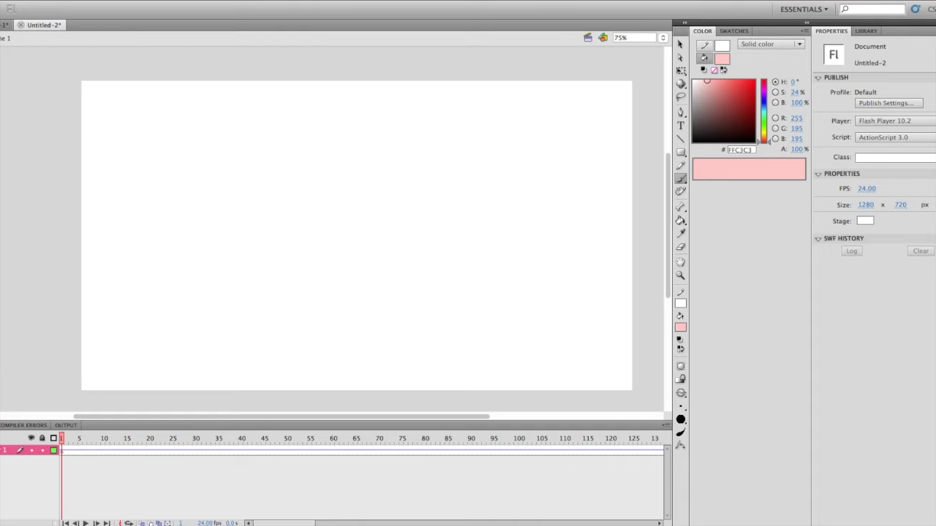
Set the sync of the first frame's sound to Stream.
left_click(233, 1)
left_click(303, 183)
left_click(59, 452)
left_click(75, 457)
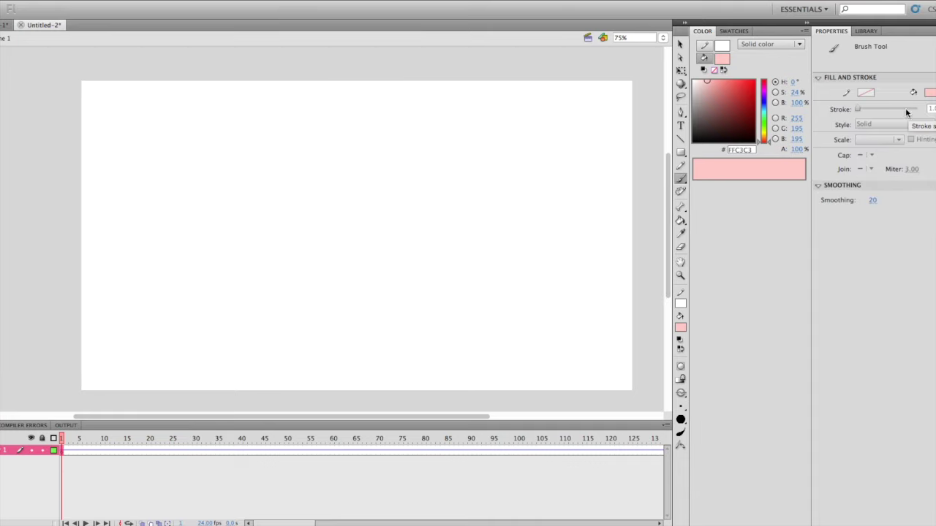
left_click(63, 452)
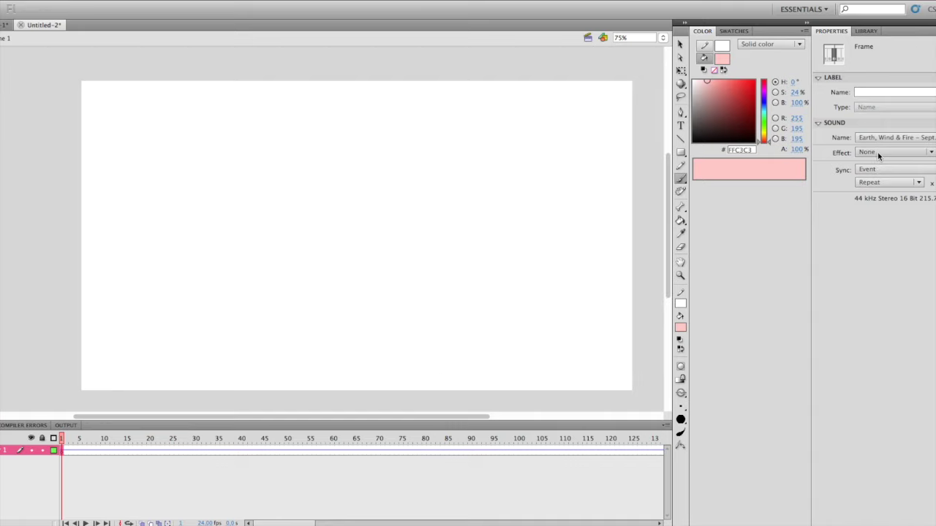
left_click(878, 169)
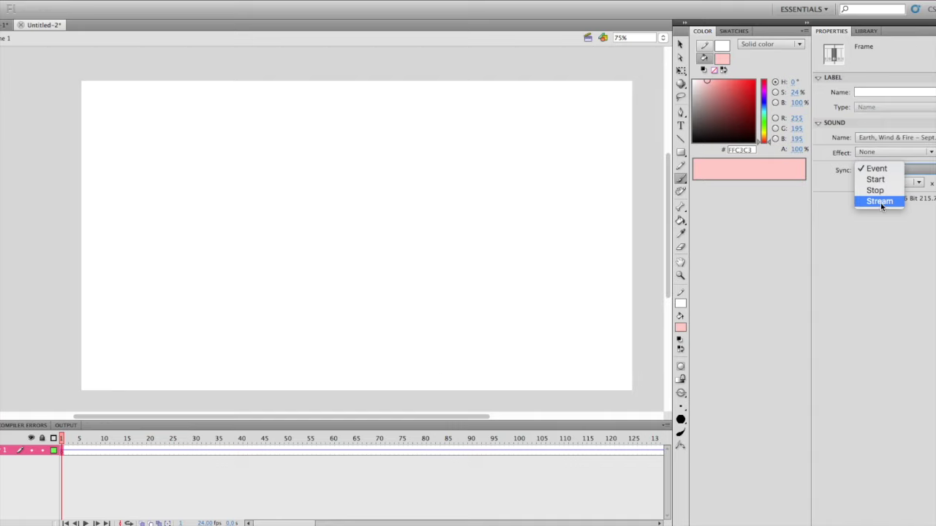
left_click(880, 202)
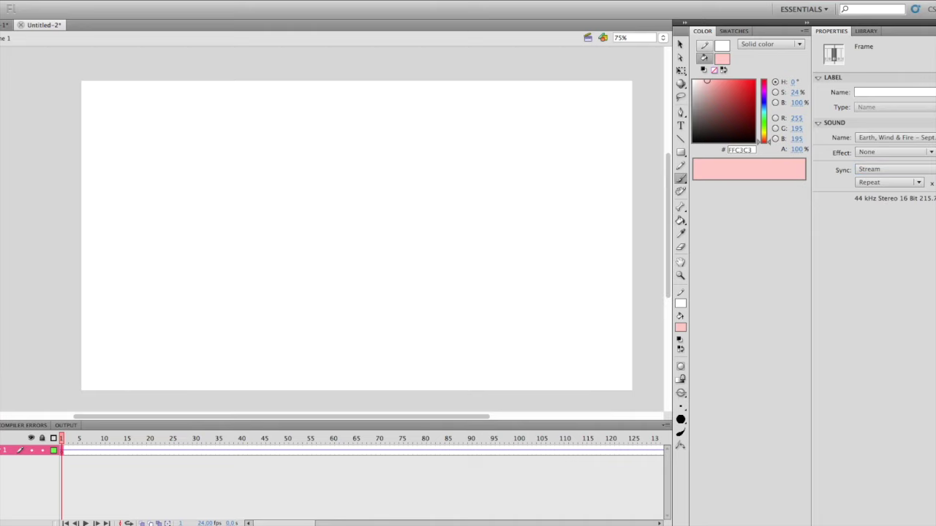
Scrub the playhead and play from several points to test the streamed sound.
left_click_drag(107, 439, 367, 449)
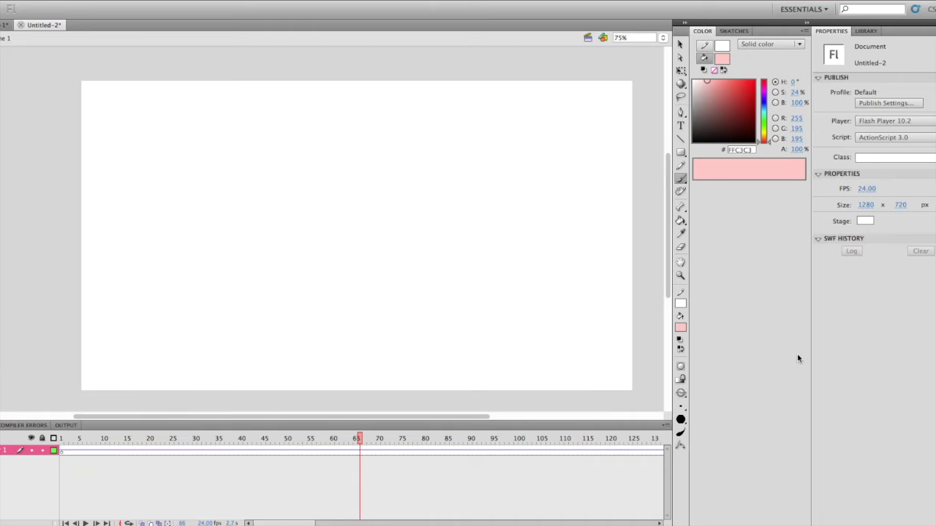
left_click_drag(373, 442, 253, 439)
key("Return")
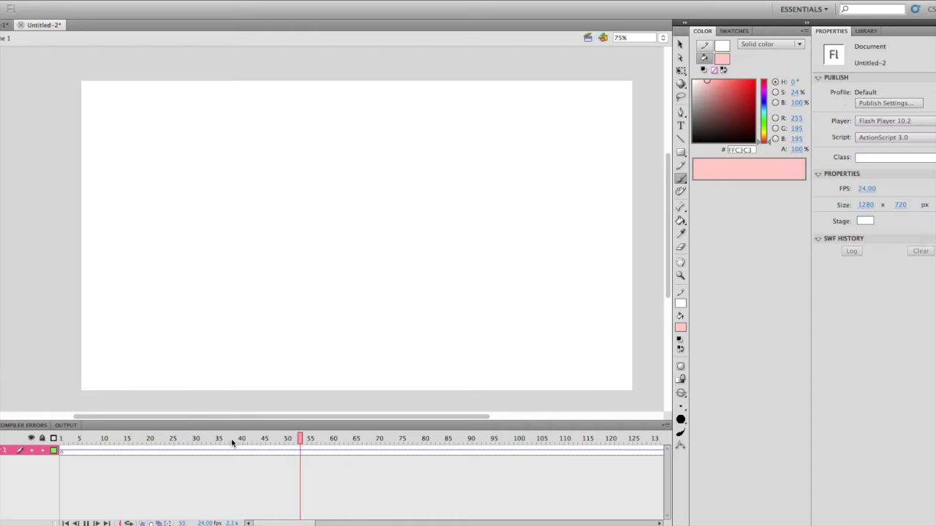
left_click(531, 441)
key("Return")
key("Return")
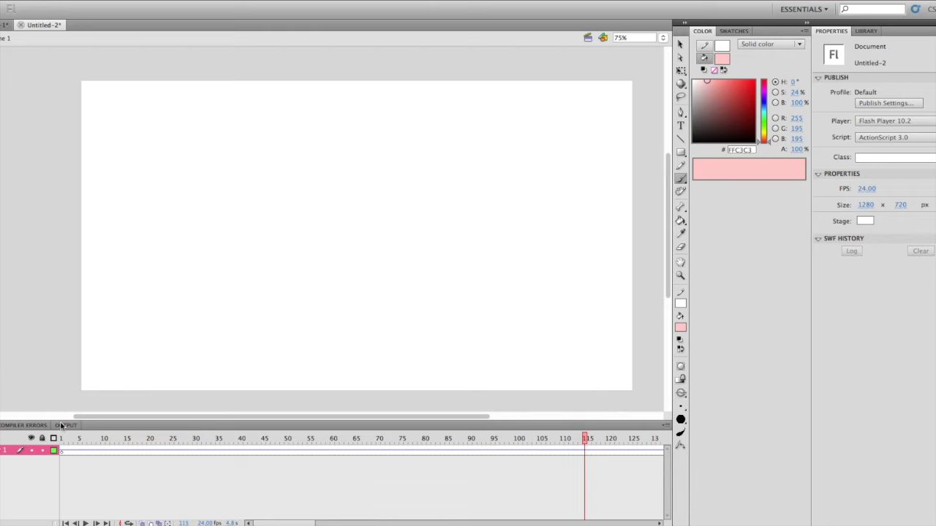
Set the sync of the first frame's sound back to Event.
left_click(71, 440)
left_click(62, 451)
left_click(896, 170)
left_click(874, 169)
left_click(215, 458)
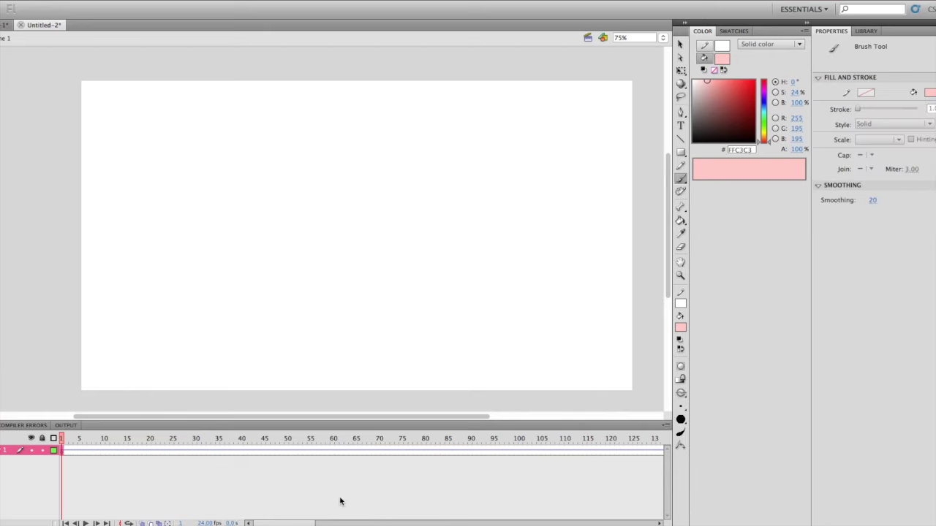
left_click(339, 501)
Scrub through the timeline's later frames, up to about frame 180, to check them with Event sync.
left_click_drag(306, 523, 533, 451)
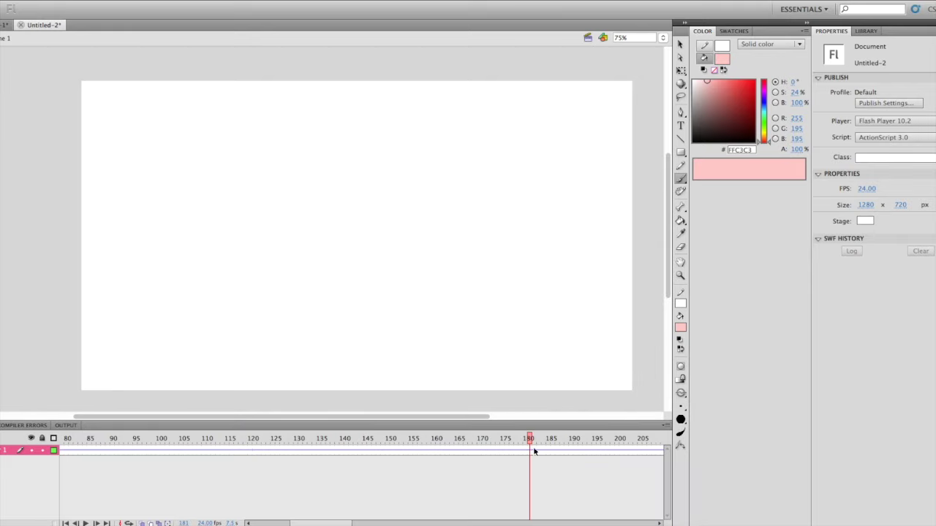
left_click_drag(529, 443, 304, 451)
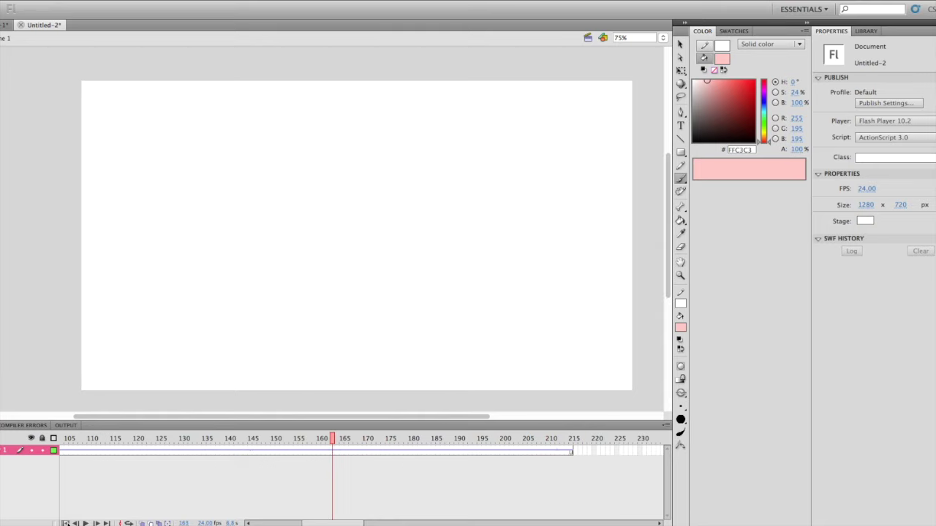
left_click(66, 524)
mouse_move(86, 439)
left_mouse_down()
mouse_move(49, 459)
mouse_move(716, 453)
mouse_move(392, 441)
left_mouse_up()
mouse_move(493, 450)
left_mouse_down()
mouse_move(402, 441)
mouse_move(472, 441)
mouse_move(419, 441)
left_mouse_up()
left_click(445, 483)
left_click(450, 442)
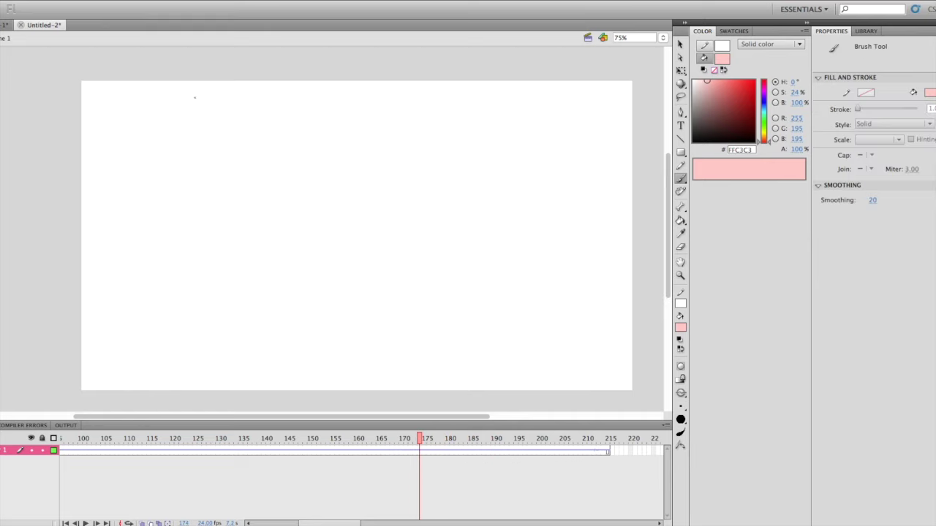
Return the playhead to frame 1, add a new layer above the sound layer and select its first frame.
left_click_drag(347, 523, 300, 523)
left_click_drag(63, 451, 149, 455)
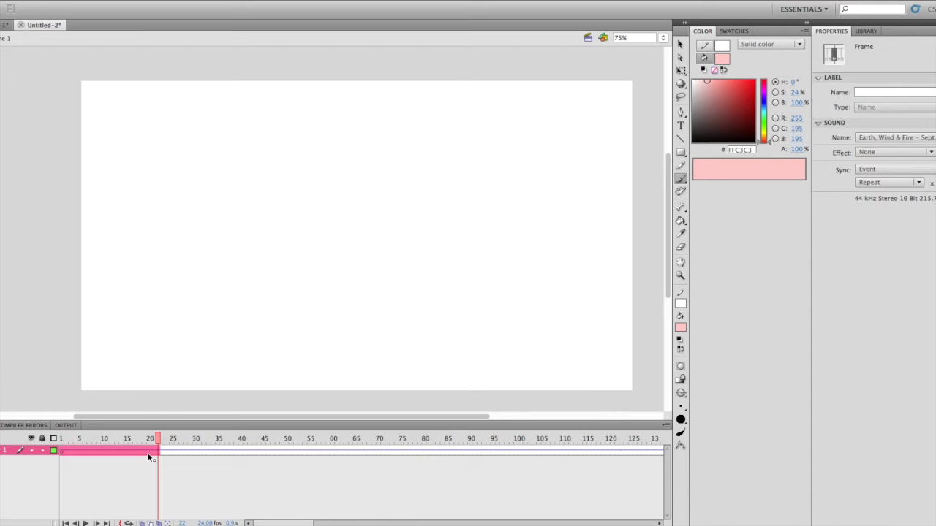
left_click(80, 495)
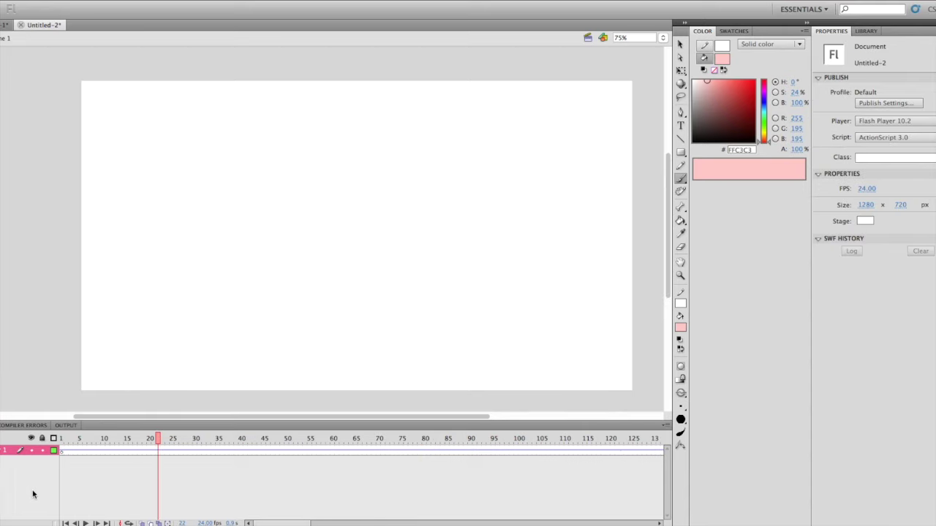
left_click_drag(122, 441, 61, 441)
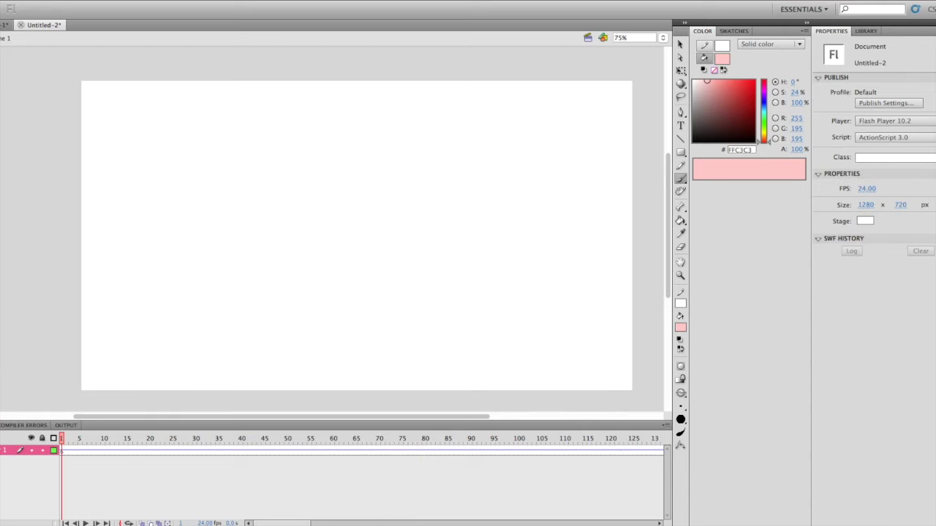
left_click(91, 0)
mouse_move(118, 47)
left_click(188, 50)
left_click(63, 453)
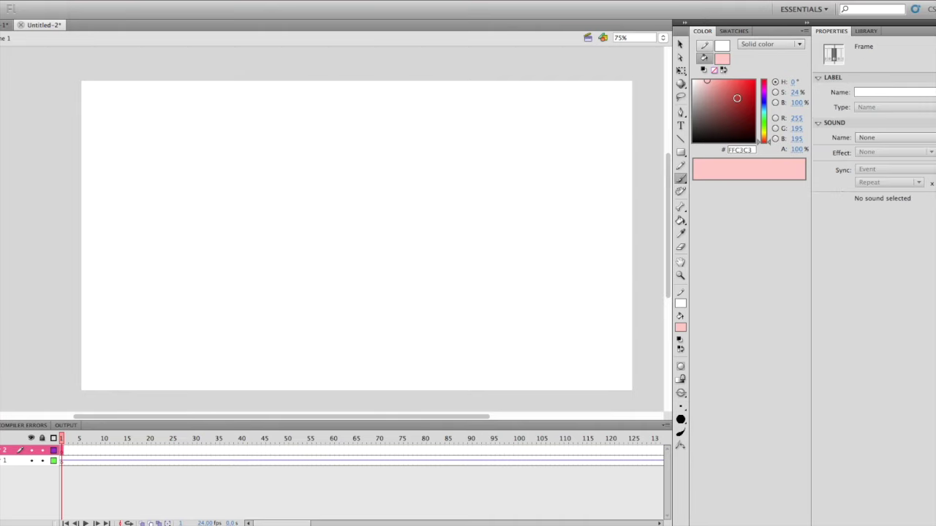
Sketch a large round head and the torso outline below it with the pink brush on the new layer.
mouse_move(366, 129)
left_mouse_down()
mouse_move(317, 285)
mouse_move(373, 135)
left_mouse_up()
left_click_drag(294, 323, 421, 330)
left_click_drag(301, 382, 302, 390)
left_click_drag(421, 328, 428, 390)
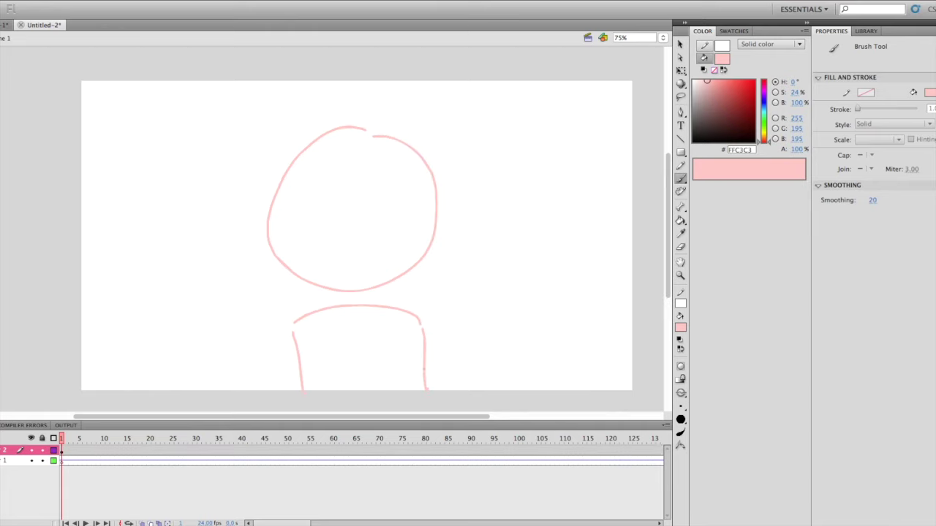
Sketch the face with two arched brows, short vertical eyes, a smiling mouth and an ear on each side.
left_click_drag(289, 217, 333, 183)
left_click_drag(339, 209, 339, 229)
left_click_drag(359, 182, 399, 187)
left_click_drag(330, 266, 374, 264)
mouse_move(278, 211)
left_mouse_down()
mouse_move(281, 270)
mouse_move(257, 226)
left_mouse_up()
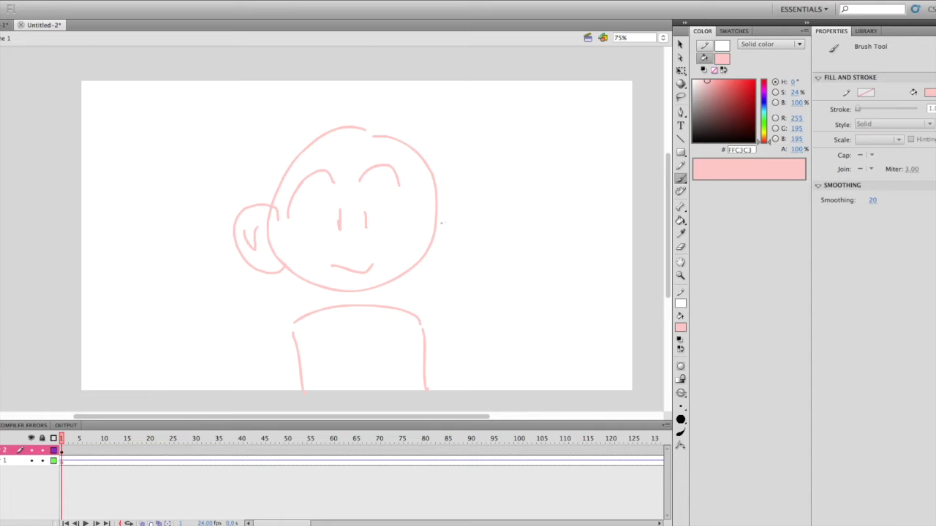
left_click_drag(422, 216, 426, 272)
Sketch the fringe, a large rounded shape with a spiral at the head's upper right, and the right-hand hair locks.
mouse_move(259, 155)
left_mouse_down()
mouse_move(417, 181)
mouse_move(519, 133)
left_mouse_up()
left_click_drag(507, 83, 408, 146)
mouse_move(415, 134)
left_mouse_down()
mouse_move(429, 152)
mouse_move(426, 138)
left_mouse_up()
left_click_drag(389, 289, 431, 282)
mouse_move(421, 281)
left_mouse_down()
mouse_move(483, 251)
mouse_move(475, 191)
left_mouse_up()
Sketch the curly hair along the head's left side and over its crown, undoing and redrawing misplaced strokes.
mouse_move(298, 272)
left_mouse_down()
mouse_move(217, 256)
mouse_move(258, 270)
mouse_move(228, 275)
left_mouse_up()
key("super+z")
mouse_move(210, 247)
left_mouse_down()
mouse_move(231, 229)
mouse_move(195, 231)
left_mouse_up()
mouse_move(216, 171)
left_mouse_down()
mouse_move(193, 207)
mouse_move(300, 82)
left_mouse_up()
key("super+z")
left_click_drag(220, 171, 235, 170)
left_click_drag(228, 170, 272, 101)
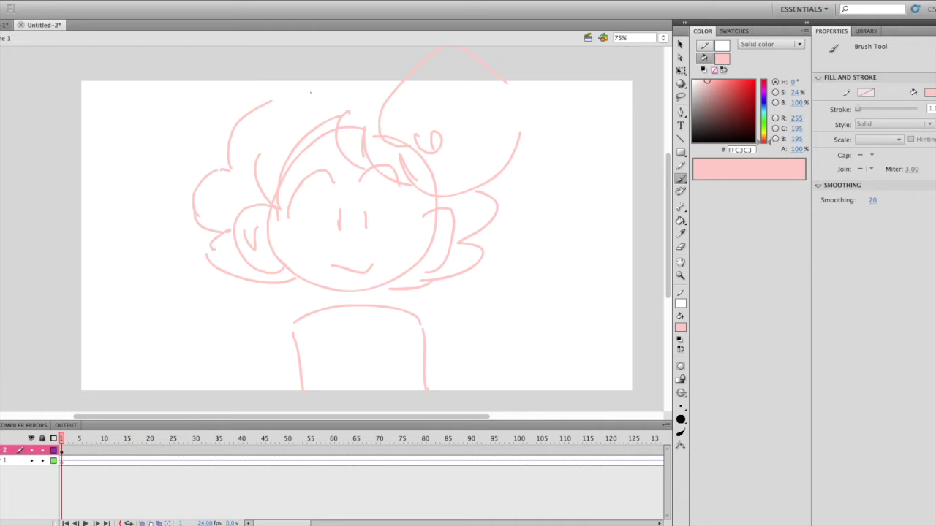
left_click_drag(381, 91, 395, 95)
mouse_move(211, 181)
left_mouse_down()
mouse_move(280, 66)
mouse_move(358, 76)
left_mouse_up()
key("super+z")
mouse_move(246, 114)
left_mouse_down()
mouse_move(264, 81)
mouse_move(399, 82)
left_mouse_up()
Sketch the neck between head and torso, and an arm sloping down from each shoulder.
left_click_drag(327, 291, 332, 307)
left_click_drag(294, 319, 252, 391)
left_click_drag(300, 322, 301, 374)
left_click_drag(378, 289, 378, 306)
left_click_drag(420, 320, 467, 390)
left_click_drag(409, 322, 415, 364)
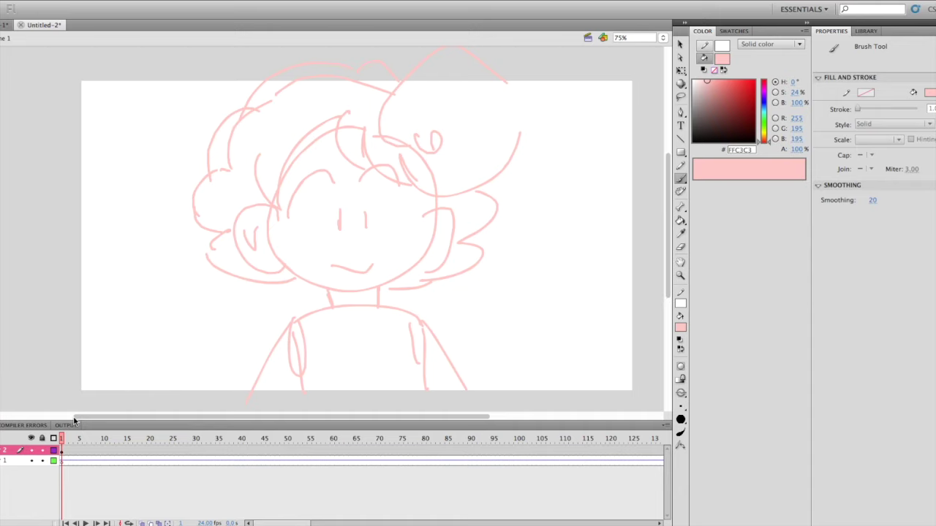
Insert a blank keyframe at frame 6 of the drawing layer and turn on onion skinning.
left_click(84, 450)
key("F7")
left_click(142, 522)
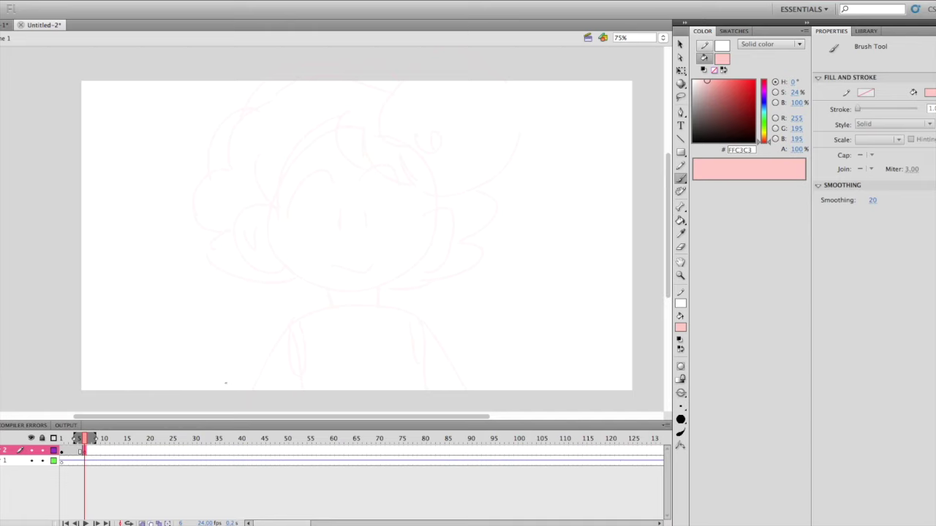
Sketch the second pose's head, eyebrows, eyes, mouth and right-hand ear in frame 6.
mouse_move(348, 133)
left_mouse_down()
mouse_move(271, 146)
mouse_move(417, 220)
mouse_move(351, 131)
left_mouse_up()
left_click_drag(260, 195, 302, 170)
left_click_drag(331, 174, 371, 192)
left_click_drag(302, 197, 283, 239)
left_click_drag(351, 196, 352, 218)
left_click_drag(282, 269, 328, 256)
mouse_move(385, 217)
left_mouse_down()
mouse_move(405, 269)
mouse_move(382, 249)
left_mouse_up()
left_click_drag(389, 225, 406, 227)
Sketch the fringe, large rounded curl, side hair, shoulders and arms of the pose in frame 6.
left_click_drag(266, 138, 326, 185)
left_click_drag(336, 131, 383, 209)
left_click_drag(367, 173, 441, 207)
left_click_drag(420, 68, 460, 190)
left_click_drag(395, 56, 400, 127)
left_click_drag(461, 192, 398, 289)
left_click_drag(241, 182, 227, 263)
left_click_drag(289, 333, 410, 322)
left_click_drag(409, 318, 424, 391)
left_click_drag(293, 334, 245, 389)
Insert a blank keyframe at frame 12 and sketch the tilted head with its eyebrows, eyes, nose, mouth and ear.
left_click(112, 450)
key("F7")
left_click_drag(246, 153, 258, 154)
left_click_drag(212, 212, 228, 206)
left_click_drag(285, 219, 287, 248)
left_click_drag(214, 263, 260, 278)
left_click_drag(300, 241, 351, 292)
Sketch the large curl rising over the tilted head, the neck, the shoulders and the arm, undoing a misplaced stroke.
mouse_move(201, 191)
left_mouse_down()
mouse_move(249, 153)
mouse_move(399, 84)
left_mouse_up()
left_click_drag(358, 237, 446, 109)
left_click_drag(253, 336, 366, 313)
left_click_drag(346, 328, 353, 389)
left_click_drag(263, 348, 263, 389)
mouse_move(365, 317)
left_mouse_down()
mouse_move(411, 388)
mouse_move(454, 386)
left_mouse_up()
key("super+z")
Insert a blank keyframe at frame 17 and sketch a lowered round head with eyebrows and eyes near the stage's lower left.
left_click(135, 451)
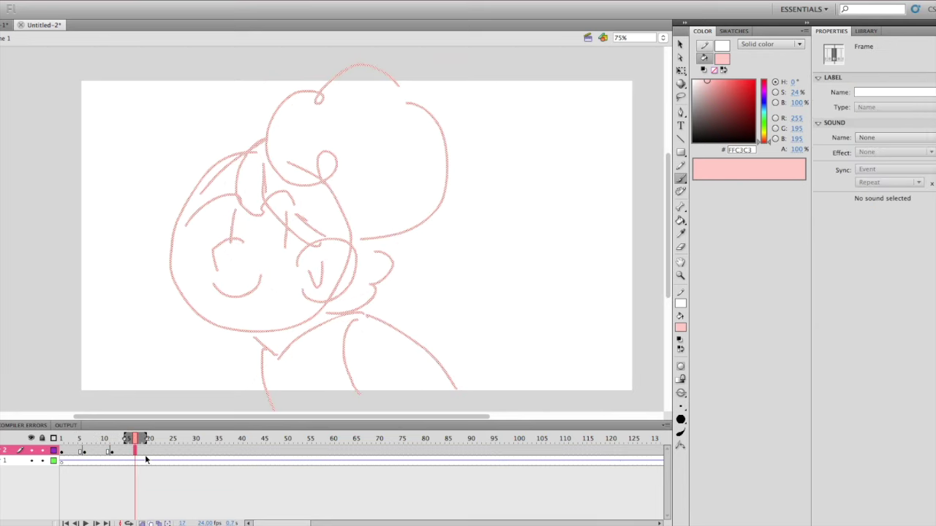
key("F7")
mouse_move(110, 281)
left_mouse_down()
mouse_move(94, 289)
mouse_move(170, 271)
mouse_move(168, 299)
mouse_move(156, 267)
mouse_move(155, 289)
mouse_move(217, 259)
left_mouse_up()
key("super+z")
key("super+z")
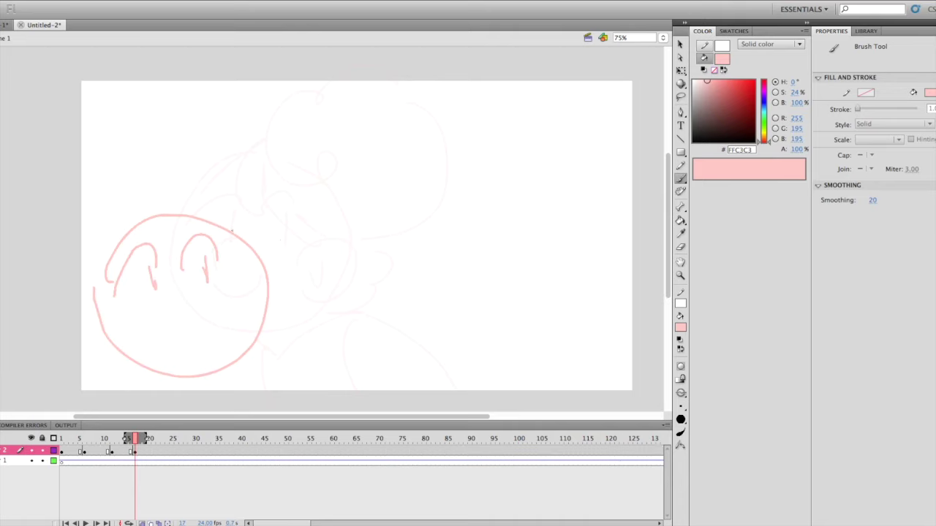
Go back to the frame 12 drawing and add an outer hair outline along the head's left side.
mouse_move(113, 437)
left_mouse_down()
mouse_move(94, 438)
mouse_move(129, 438)
mouse_move(90, 440)
mouse_move(121, 442)
left_mouse_up()
mouse_move(161, 249)
left_mouse_down()
mouse_move(159, 231)
mouse_move(271, 114)
left_mouse_up()
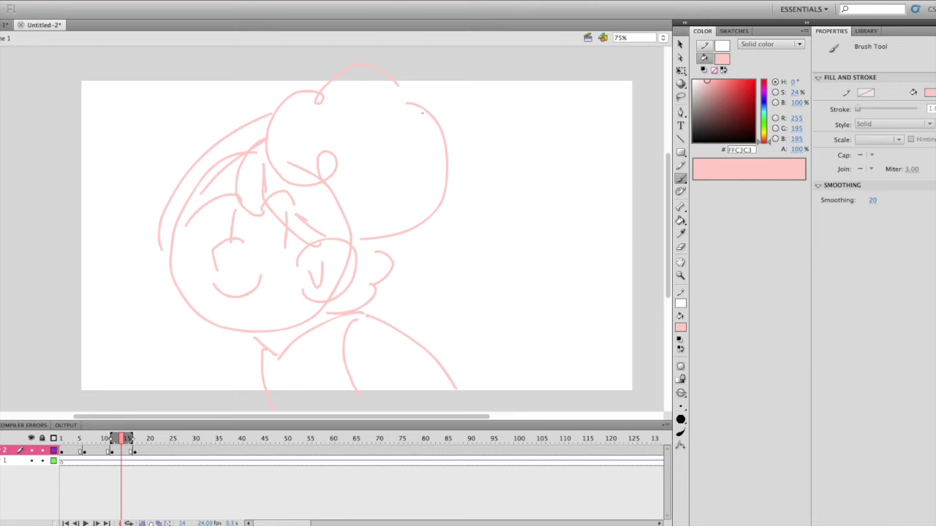
Sketch the fringe, the stretched curl and the hair strands trailing to the upper right in the frame 17 drawing.
left_click_drag(166, 440, 150, 440)
key("b")
mouse_move(204, 218)
left_mouse_down()
mouse_move(341, 203)
mouse_move(318, 132)
mouse_move(287, 194)
left_mouse_up()
mouse_move(241, 279)
left_mouse_down()
mouse_move(357, 265)
mouse_move(328, 241)
left_mouse_up()
left_click_drag(129, 234, 209, 195)
left_click_drag(216, 208, 187, 229)
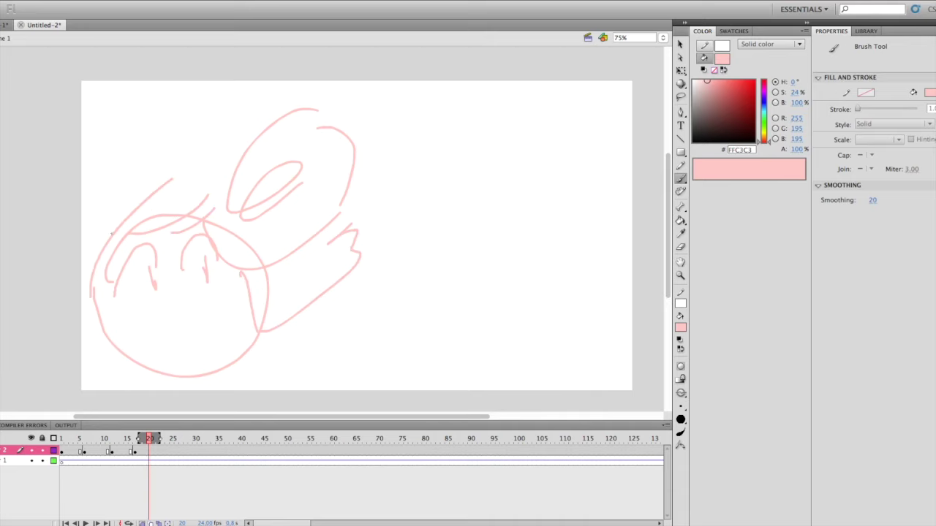
left_click_drag(116, 223, 229, 150)
left_click_drag(205, 174, 223, 164)
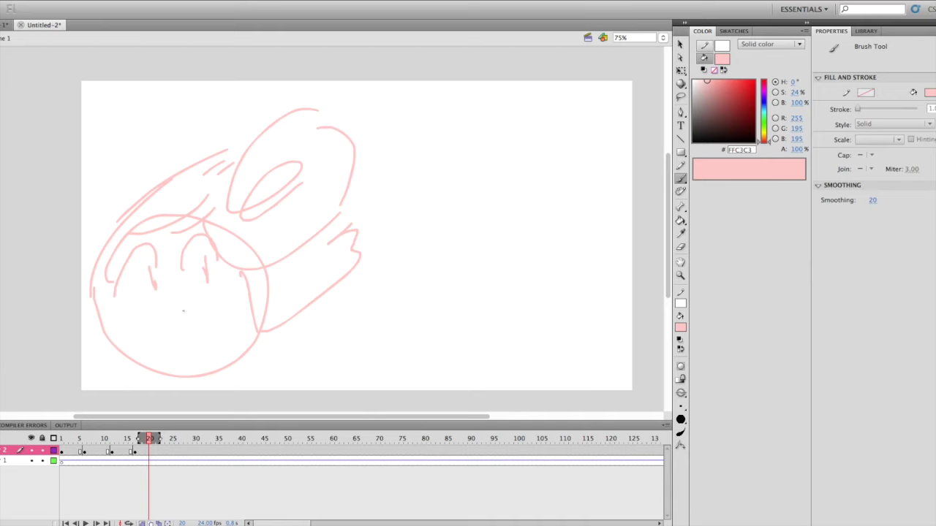
Sketch the mouth, nose, shoulders and arm of the lowered pose, and add motion arrows beside the hair.
left_click_drag(143, 338, 188, 330)
mouse_move(249, 387)
left_mouse_down()
mouse_move(342, 330)
mouse_move(414, 391)
left_mouse_up()
left_click_drag(340, 334, 354, 343)
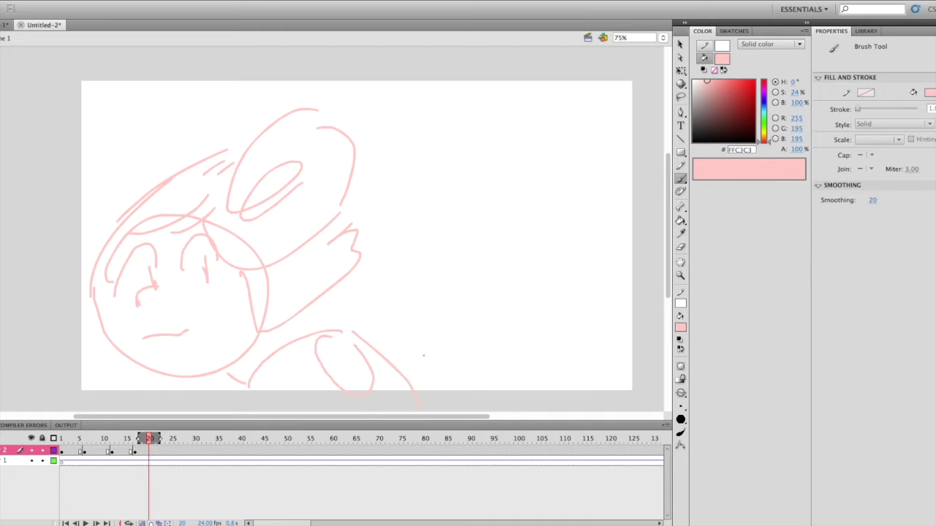
left_click_drag(58, 217, 159, 136)
left_click_drag(104, 150, 145, 155)
mouse_move(354, 296)
left_mouse_down()
mouse_move(420, 250)
mouse_move(424, 263)
left_mouse_up()
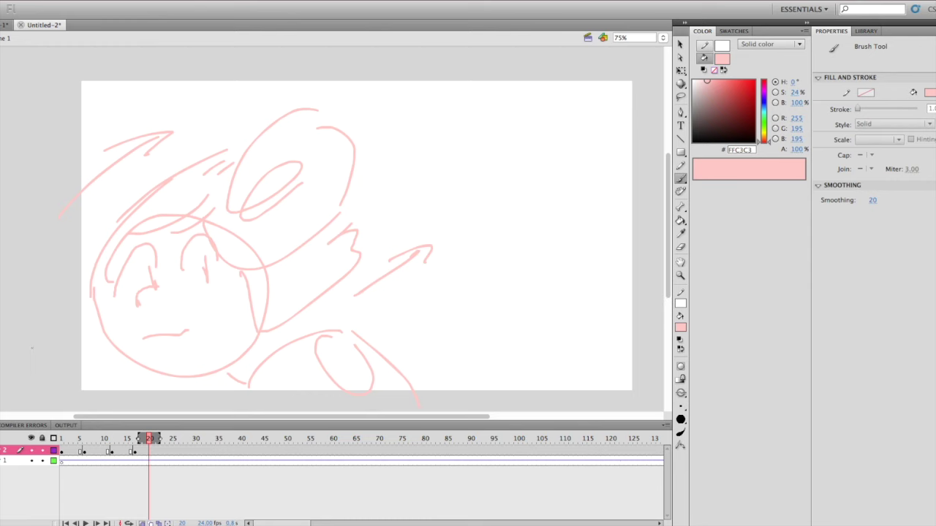
Insert a blank keyframe at frame 21 and sketch the top of the sinking head and the large curl behind it.
left_click_drag(130, 439, 172, 440)
left_click(155, 459)
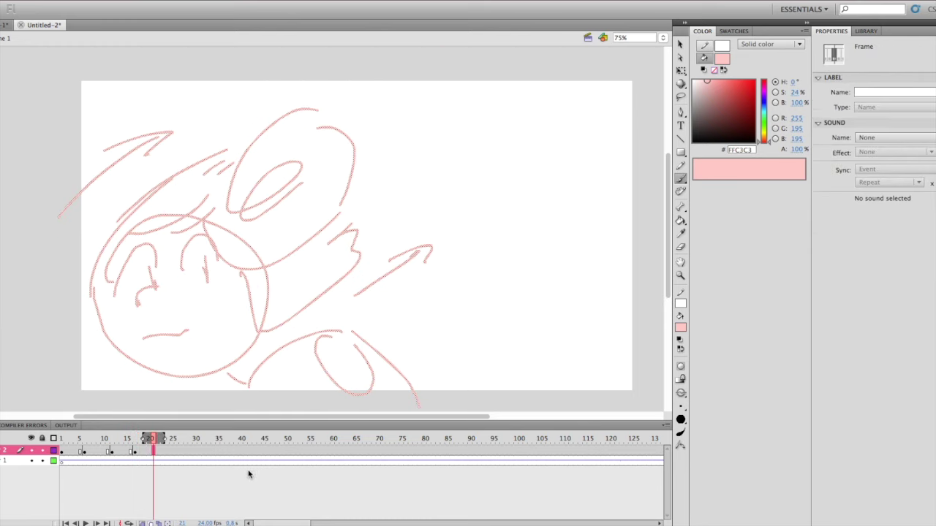
key("Delete")
left_click_drag(75, 354, 229, 408)
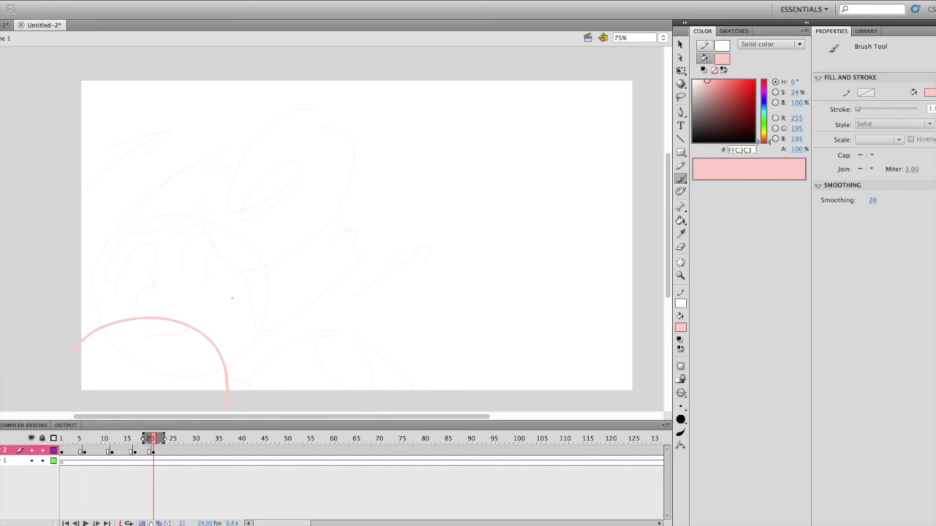
left_click_drag(209, 371, 195, 290)
mouse_move(223, 251)
left_mouse_down()
mouse_move(226, 337)
mouse_move(228, 291)
left_mouse_up()
Sketch the sinking head's eyebrows and eyes, the right-hand lock and the hair strands trailing towards the curl.
mouse_move(82, 359)
left_mouse_down()
mouse_move(130, 348)
mouse_move(123, 394)
mouse_move(122, 356)
left_mouse_up()
key("super+z")
left_click_drag(158, 357, 185, 385)
left_click_drag(149, 367, 154, 365)
left_click_drag(268, 398, 306, 310)
left_click_drag(90, 337, 226, 248)
left_click_drag(223, 253, 139, 314)
mouse_move(203, 278)
left_mouse_down()
mouse_move(163, 312)
mouse_move(170, 327)
left_mouse_up()
left_click_drag(154, 320, 135, 350)
Rotate the whole sinking-head drawing slightly counterclockwise and move it left to about X -56, Y 249.
left_click_drag(153, 439, 162, 440)
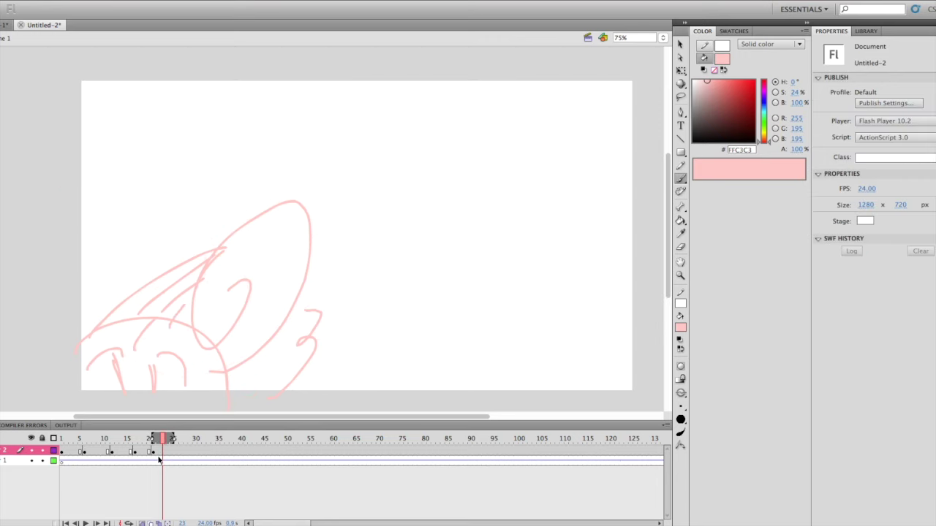
left_click(167, 452)
key("F6")
key("q")
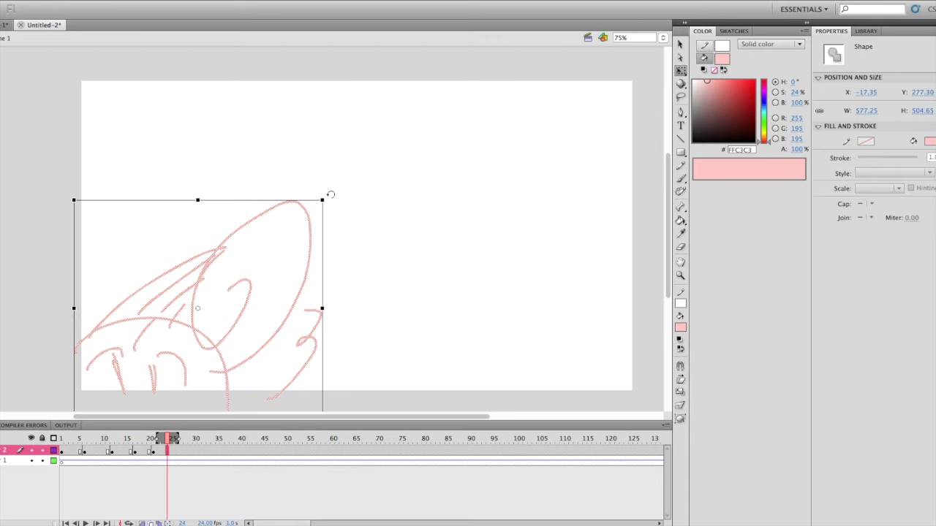
left_click_drag(330, 194, 309, 174)
left_click_drag(272, 295, 247, 298)
Insert a blank keyframe at frame 25 of the drawing layer and return to the Brush tool.
left_click(181, 452)
key("b")
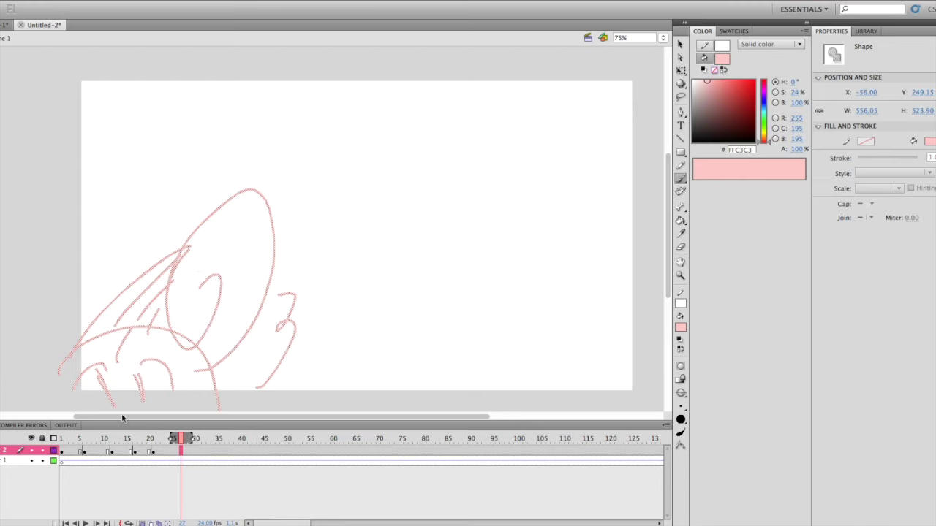
left_click_drag(181, 452, 172, 452)
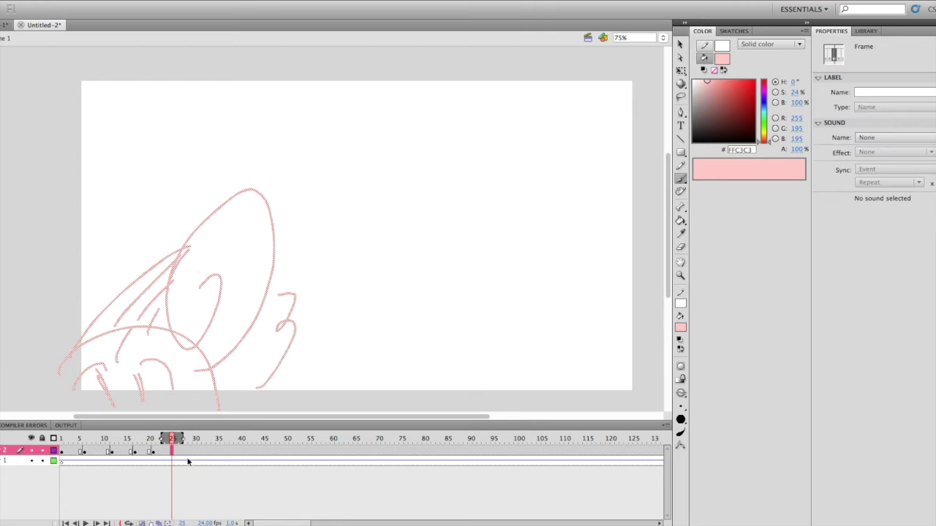
key("F7")
Sketch the top arc of the head and a rounded curl at the stage's lower edge in frame 35.
left_click_drag(202, 390, 326, 389)
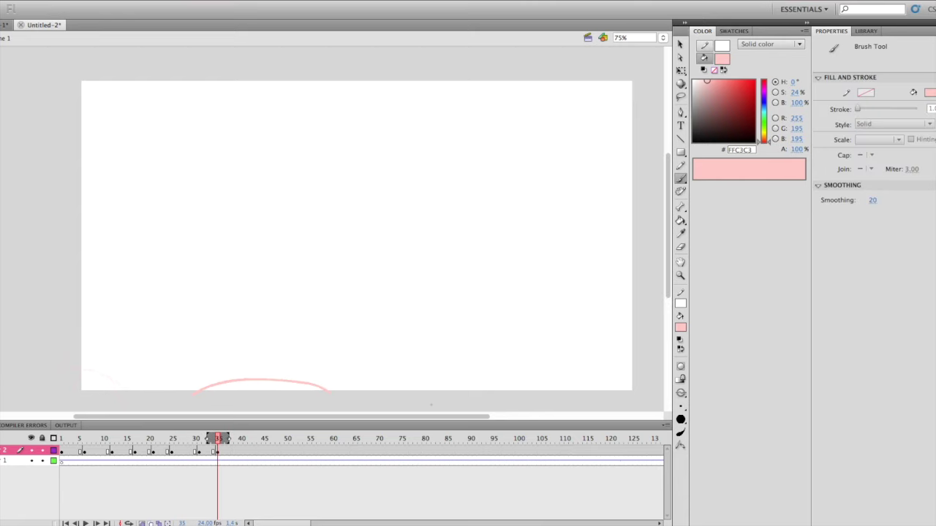
mouse_move(404, 406)
left_mouse_down()
mouse_move(390, 321)
mouse_move(354, 337)
left_mouse_up()
mouse_move(352, 345)
left_mouse_down()
mouse_move(331, 388)
mouse_move(532, 385)
mouse_move(528, 363)
left_mouse_up()
Insert a blank keyframe at frame 39 and sketch the head arc with a large spiral curl at the stage's lower right.
left_click(235, 452)
key("F7")
left_click_drag(527, 363, 566, 338)
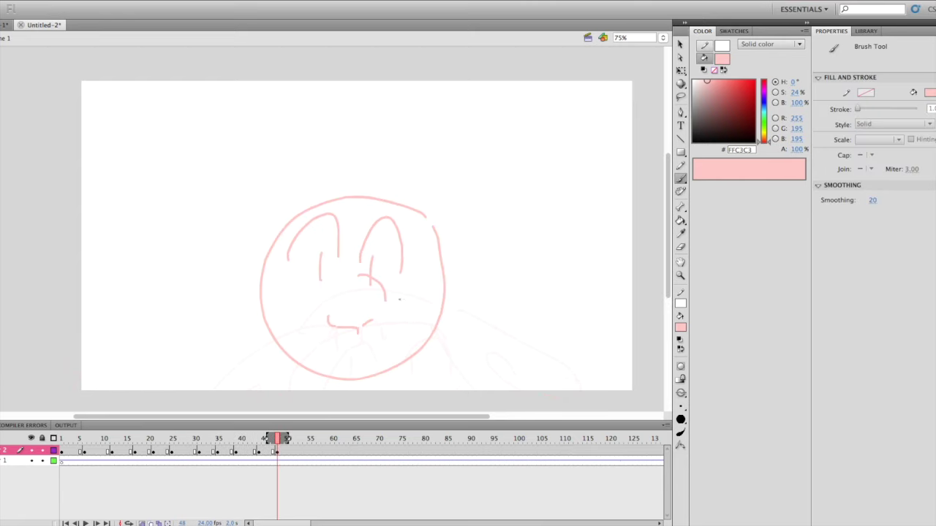
Redraw the nose in frame 48 and sketch the left-hand ear, the fringe and the large hanging curl.
key("super+z")
left_click_drag(234, 303, 280, 335)
left_click_drag(350, 214, 420, 322)
mouse_move(430, 301)
left_mouse_down()
mouse_move(419, 264)
mouse_move(490, 366)
left_mouse_up()
left_click_drag(500, 352, 468, 265)
key("super+z")
Sketch the side locks, the hair outline over the crown, the neck and the shoulders in frame 48.
left_click_drag(418, 206, 417, 276)
left_click_drag(440, 263, 447, 273)
mouse_move(272, 206)
left_mouse_down()
mouse_move(211, 337)
mouse_move(220, 278)
mouse_move(246, 323)
left_mouse_up()
left_click_drag(235, 357, 291, 333)
mouse_move(243, 216)
left_mouse_down()
mouse_move(445, 190)
mouse_move(381, 168)
mouse_move(462, 231)
left_mouse_up()
left_click_drag(429, 387, 468, 355)
left_click_drag(370, 389, 499, 407)
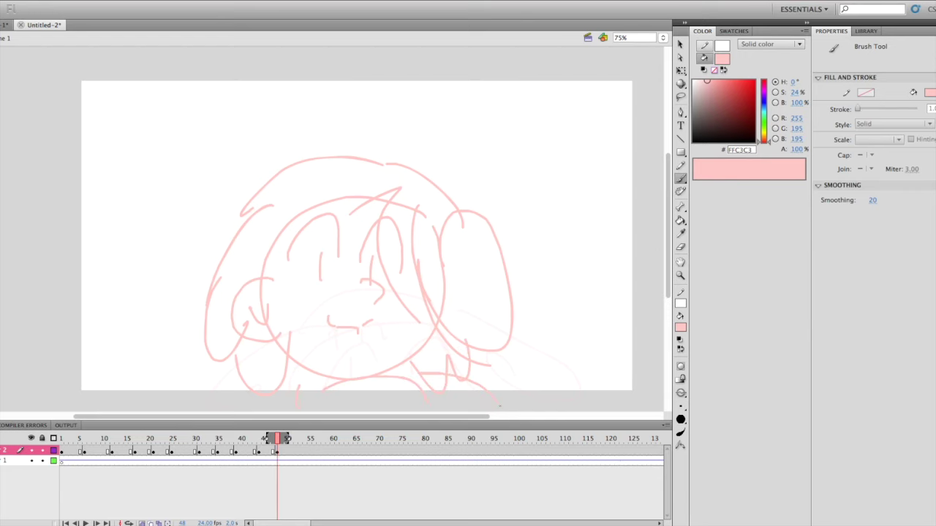
Insert a blank keyframe at frame 53 and sketch the risen head with its eyebrows, eyes and mouth.
left_click(310, 452)
left_click(300, 453)
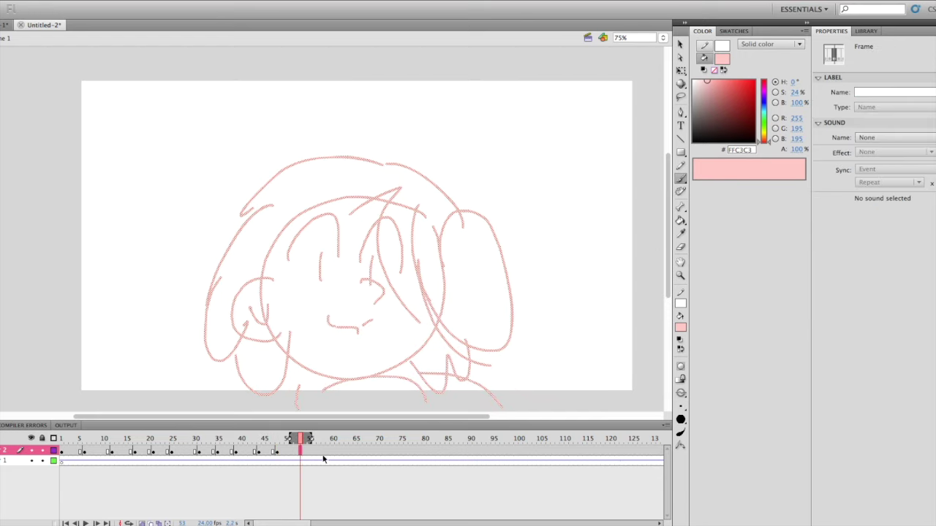
key("F7")
mouse_move(407, 165)
left_mouse_down()
mouse_move(296, 159)
mouse_move(437, 244)
left_mouse_up()
left_click_drag(416, 168, 432, 245)
mouse_move(285, 200)
left_mouse_down()
mouse_move(337, 222)
mouse_move(414, 231)
left_mouse_up()
left_click_drag(365, 213, 359, 248)
left_click_drag(301, 275, 370, 282)
Sketch the large spiral curl and the hair locks on both sides of the head in frame 53.
left_click_drag(414, 172, 553, 173)
left_click_drag(538, 138, 483, 174)
left_click_drag(275, 306, 238, 269)
left_click_drag(212, 266, 208, 193)
mouse_move(426, 320)
left_mouse_down()
mouse_move(454, 297)
mouse_move(483, 268)
left_mouse_up()
Sketch the round head with eyebrows, eyes and a smiling mouth in frame 58, undoing and redrawing misplaced strokes.
left_click_drag(383, 143, 427, 185)
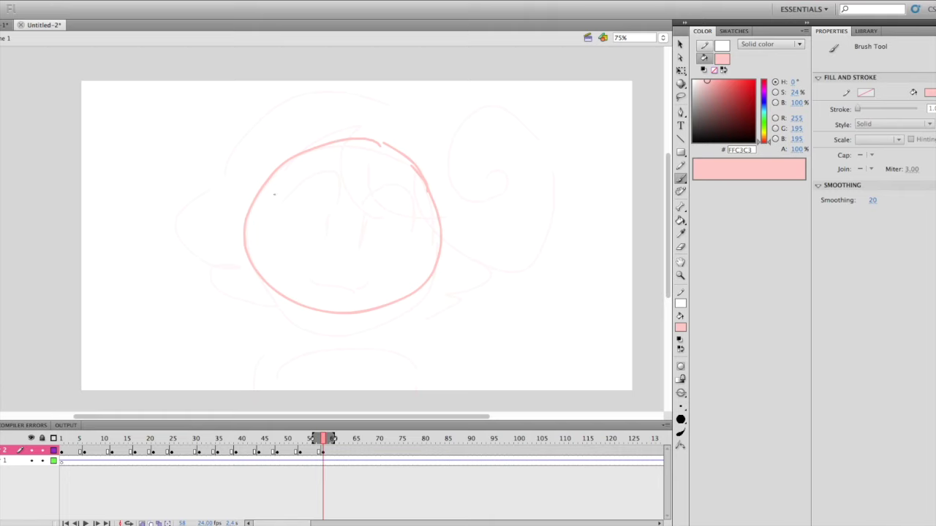
left_click_drag(271, 203, 330, 171)
left_click_drag(323, 196, 322, 222)
mouse_move(358, 178)
left_mouse_down()
mouse_move(394, 175)
mouse_move(411, 204)
left_mouse_up()
key("super+z")
key("super+z")
left_click_drag(359, 196, 359, 224)
left_click_drag(307, 257, 321, 264)
left_click_drag(338, 269, 372, 263)
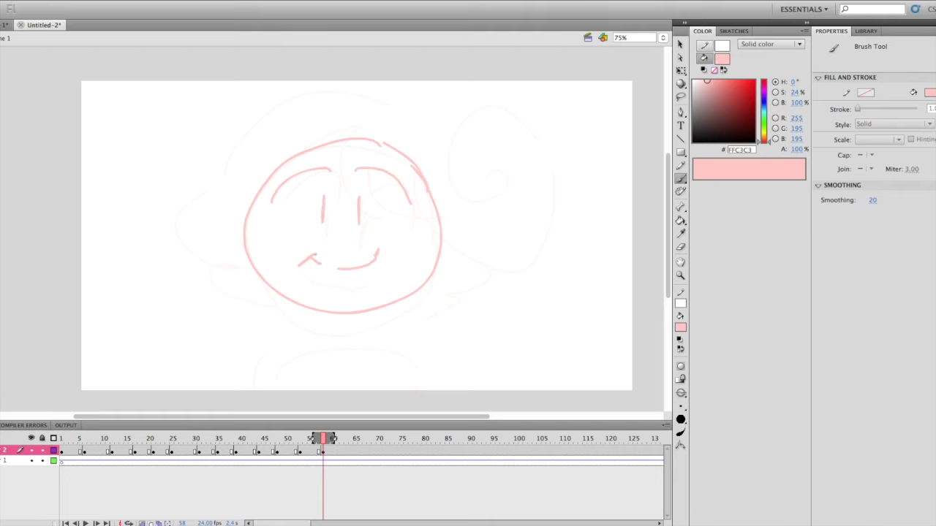
key("super+z")
key("super+z")
left_click_drag(307, 257, 322, 250)
Sketch the left-hand ear, hairline, fringe and large curl above the head in frame 58.
left_click_drag(241, 228, 247, 276)
left_click_drag(256, 224, 342, 136)
mouse_move(353, 122)
left_mouse_down()
mouse_move(329, 142)
mouse_move(363, 198)
left_mouse_up()
left_click_drag(354, 139, 424, 205)
left_click_drag(393, 181, 552, 157)
left_click_drag(443, 69, 481, 132)
Sketch the right-hand ear and locks, the hair over the left side and crown, the neck and the shoulders in frame 58.
mouse_move(433, 279)
left_mouse_down()
mouse_move(456, 195)
mouse_move(461, 269)
mouse_move(422, 276)
left_mouse_up()
key("super+z")
key("super+z")
mouse_move(439, 232)
left_mouse_down()
mouse_move(432, 276)
mouse_move(503, 212)
left_mouse_up()
mouse_move(277, 295)
left_mouse_down()
mouse_move(207, 228)
mouse_move(223, 181)
mouse_move(364, 92)
left_mouse_up()
left_click_drag(492, 229, 431, 289)
mouse_move(322, 314)
left_mouse_down()
mouse_move(323, 334)
mouse_move(411, 358)
left_mouse_up()
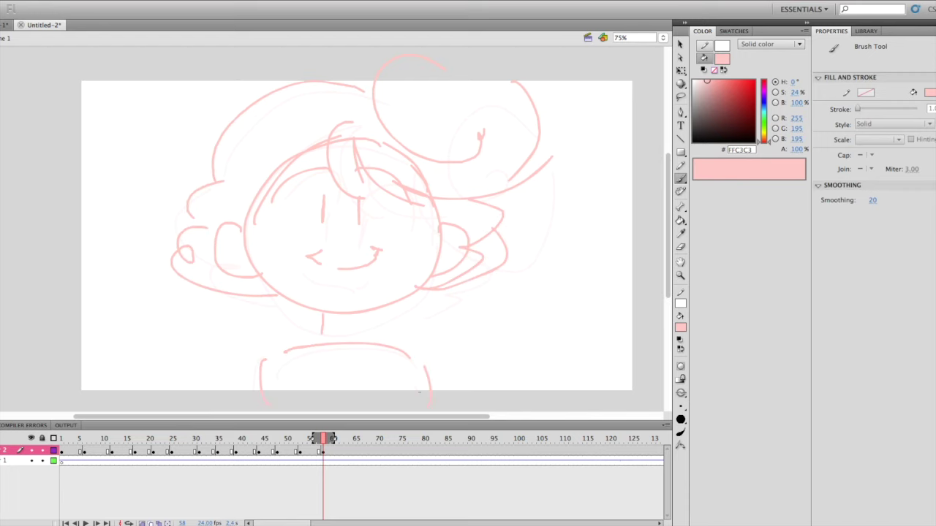
Play back the sketched animation to review its motion.
key("Return")
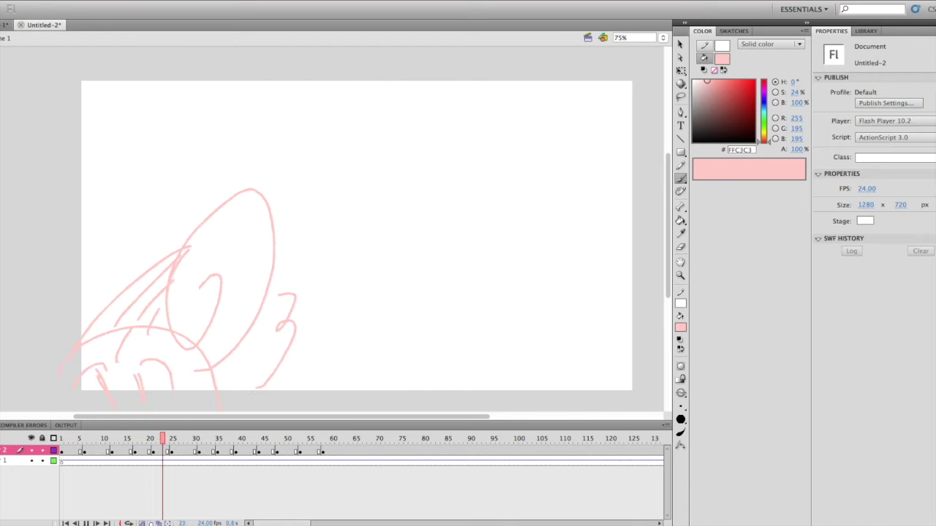
key("Return")
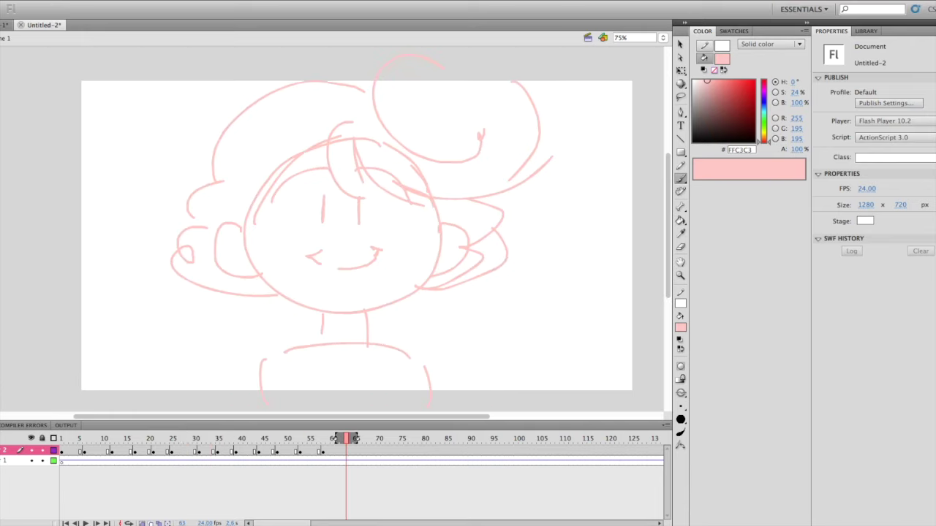
Remove the frame 39 drawing together with its frames, and play the animation from frame 1.
left_click(241, 452)
left_click(222, 452)
left_click_drag(238, 453, 242, 453)
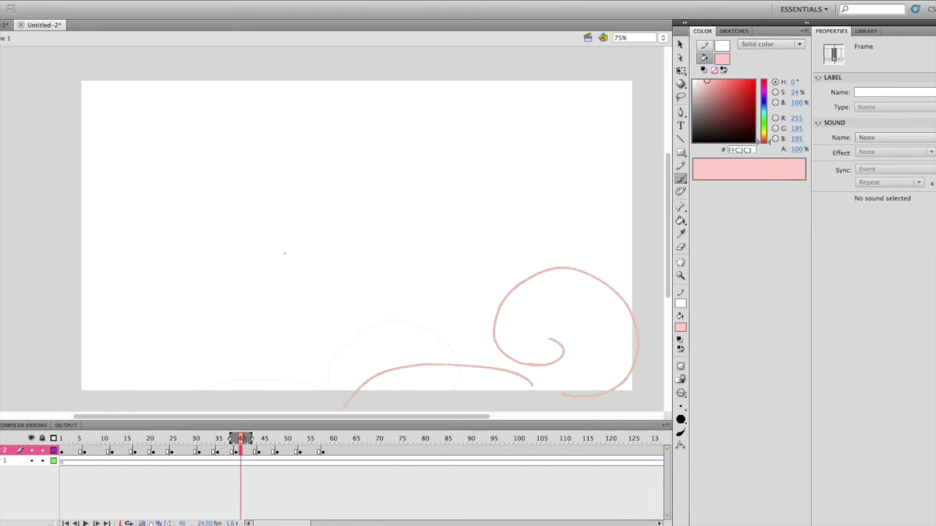
key("Delete")
left_click_drag(345, 452, 61, 440)
key("Return")
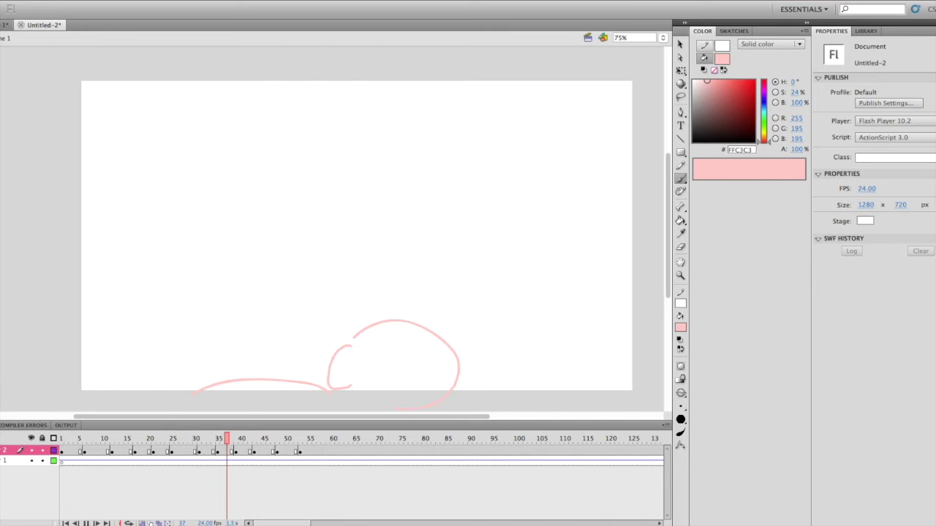
Shorten the first drawing's hold to two frames by shifting all following keyframes earlier, starting the second drawing at frame 3.
left_click_drag(313, 452, 286, 462)
left_click(71, 453)
left_click(104, 454)
left_click(126, 455)
left_click(149, 455)
left_click(86, 475)
left_click(227, 486)
left_click_drag(102, 454, 296, 454)
left_click(224, 503)
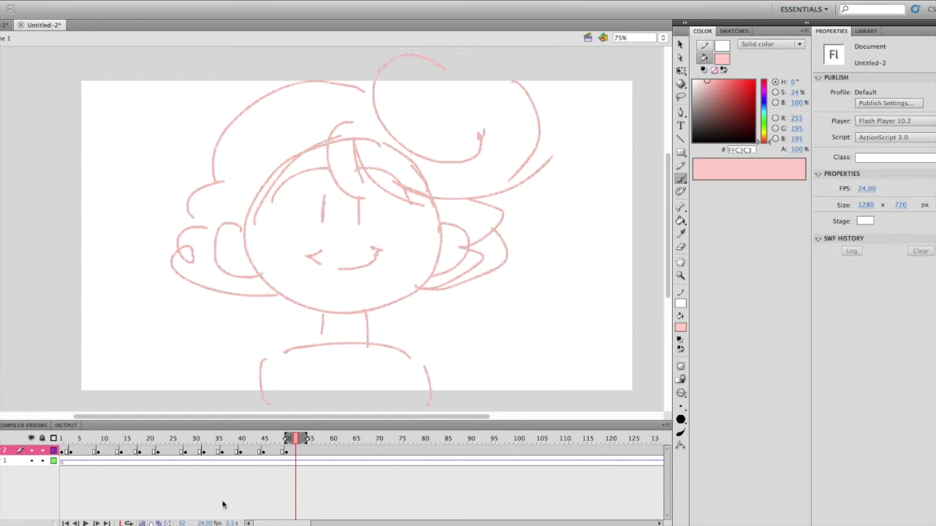
Shift the following keyframes earlier so that the second, third and fourth drawings each last two frames.
left_click_drag(98, 454, 296, 454)
left_click_drag(224, 453, 207, 453)
left_click_drag(103, 453, 277, 454)
left_click_drag(227, 453, 213, 453)
left_click_drag(107, 453, 272, 453)
left_click_drag(237, 453, 227, 454)
left_click(219, 488)
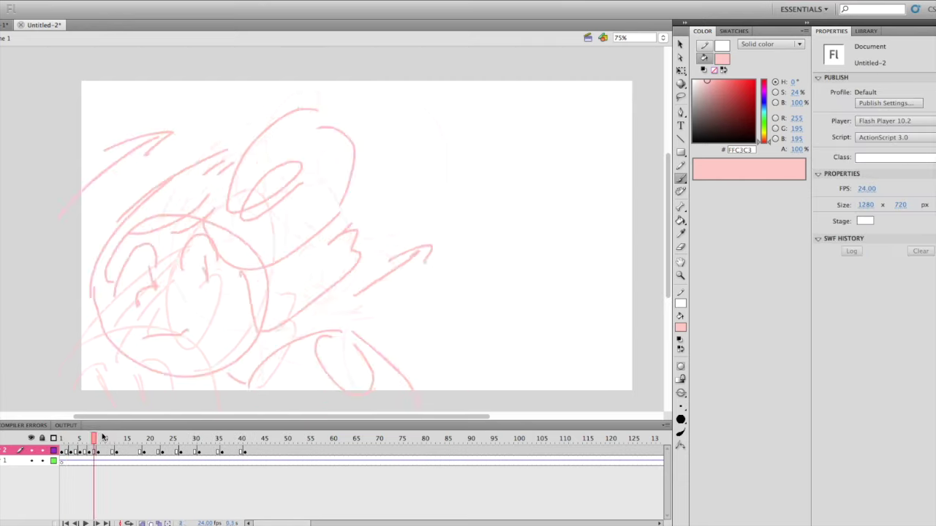
Turn on onion skinning and scrub through the sketched animation from frame 1 to review its timing.
left_click_drag(150, 438, 53, 443)
left_click(141, 523)
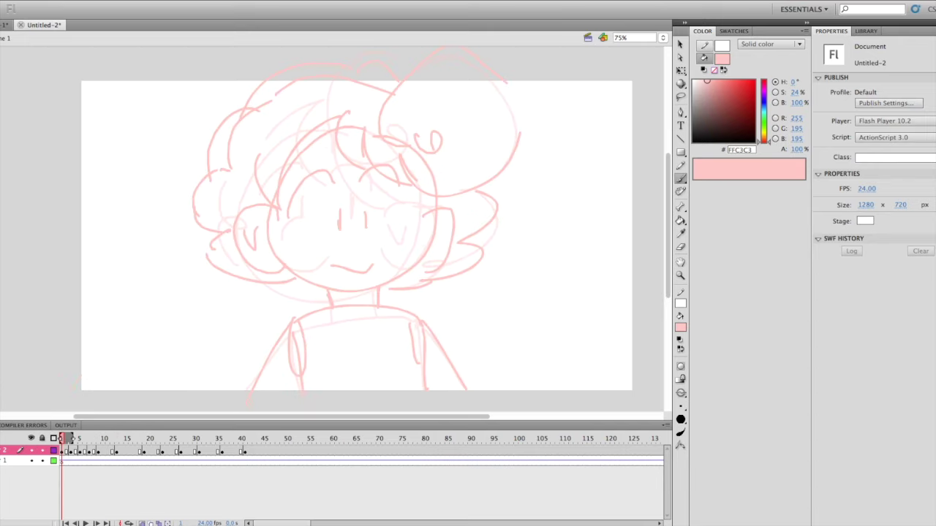
left_click_drag(63, 439, 254, 452)
left_click(221, 452)
left_click(207, 458)
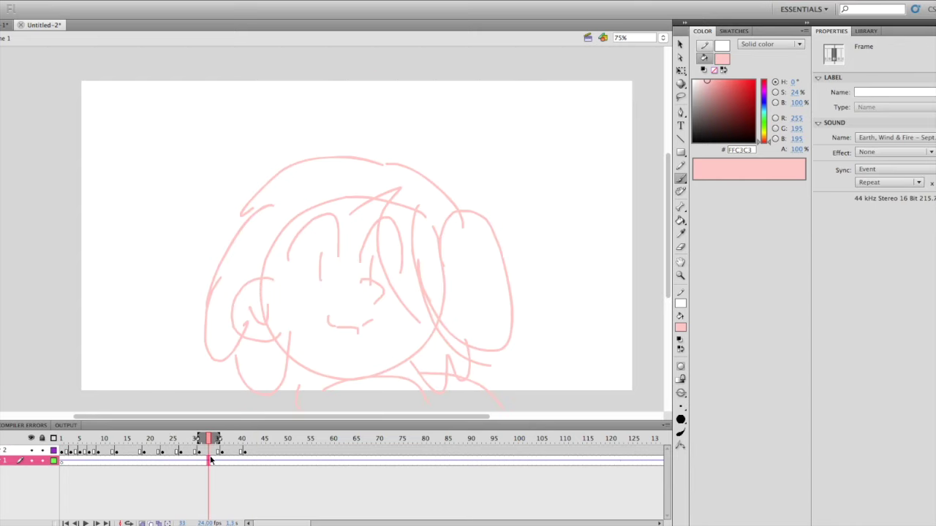
Retime the sketch drawings by shifting their keyframes, starting the second drawing at frame 5 and the last two at frames 33 and 38.
left_click(210, 452)
left_click_drag(259, 452, 137, 452)
left_click(88, 452)
key("Return")
left_click(197, 452)
left_click(215, 452)
left_click_drag(265, 452, 195, 454)
left_click(210, 476)
left_click(210, 452)
left_click(227, 452)
left_click_drag(258, 452, 219, 454)
left_click_drag(217, 452, 209, 453)
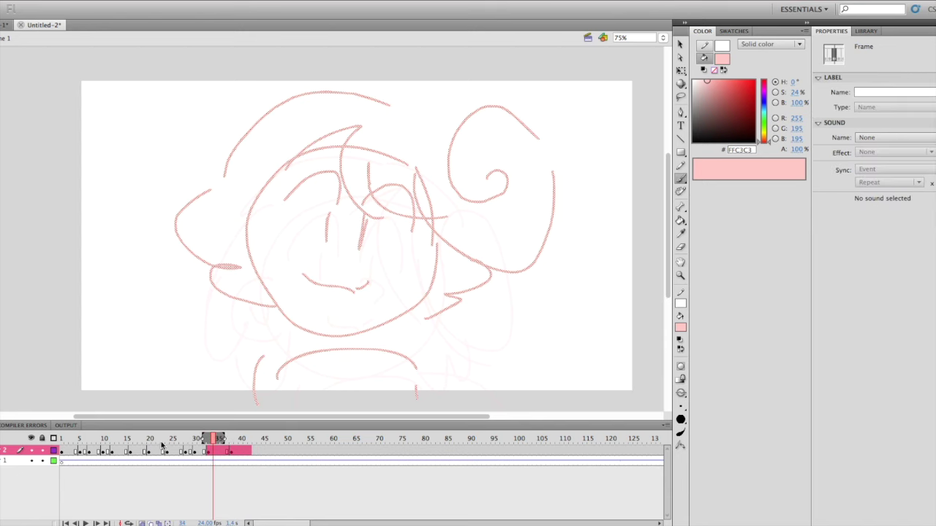
Scrub through the animation to frame 50, replace the last drawing's mouth with a wide smile, and add a small hair stroke above the forehead.
left_click_drag(146, 440, 45, 437)
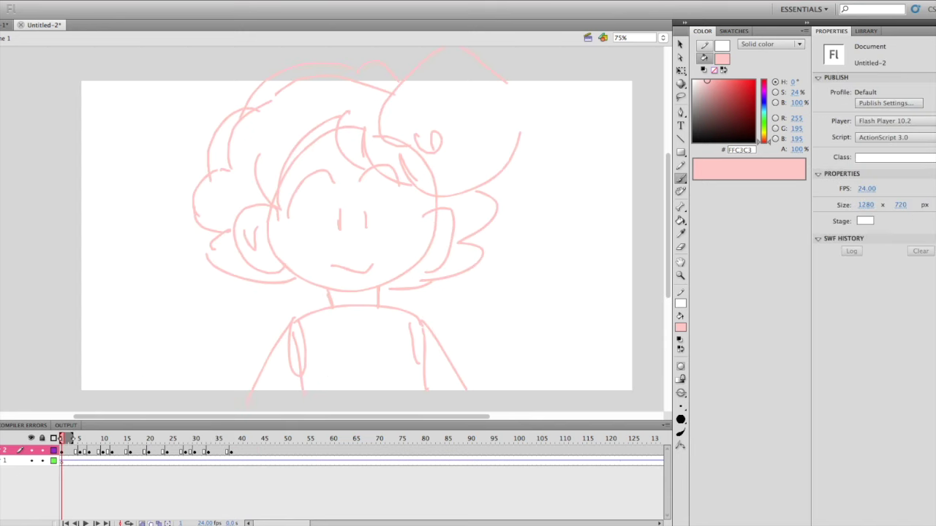
left_click_drag(70, 438, 286, 439)
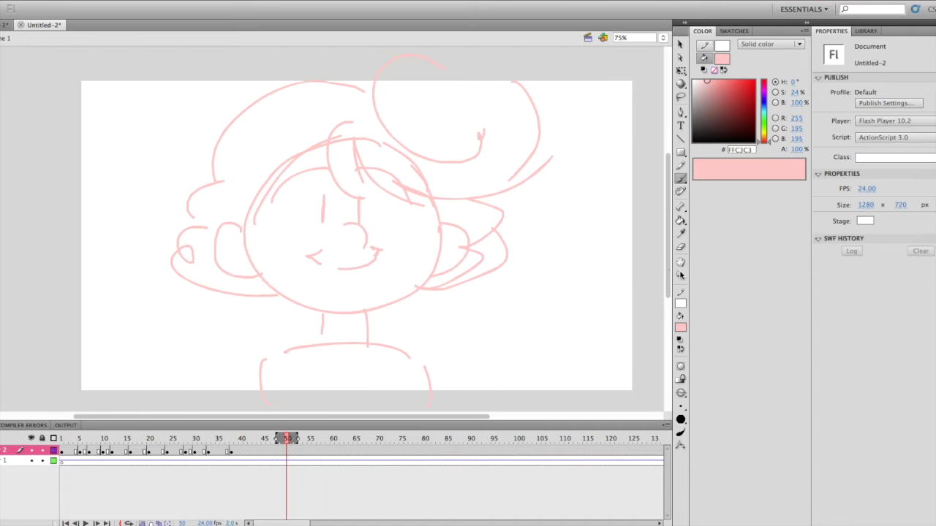
left_click(680, 247)
left_click_drag(290, 258, 375, 261)
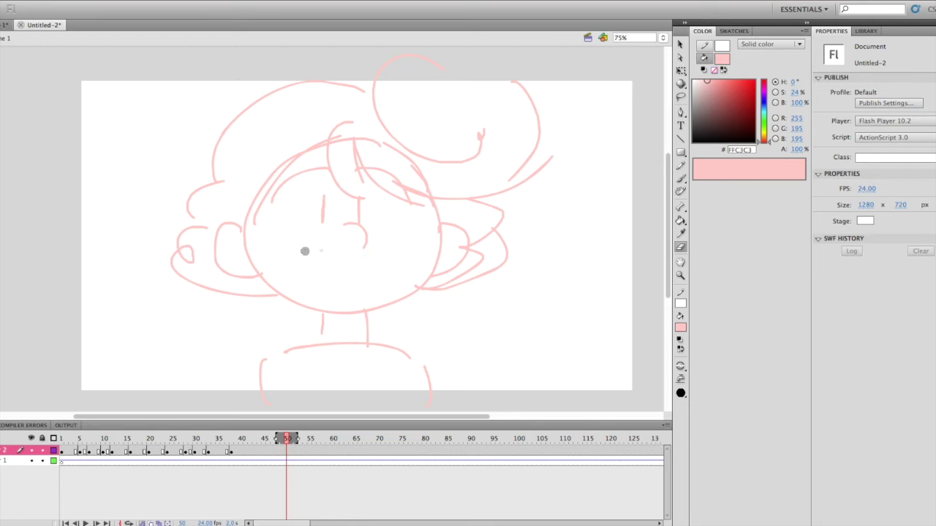
left_click(680, 179)
left_click_drag(331, 261, 334, 257)
left_click_drag(325, 261, 377, 256)
key("super+z")
key("super+z")
left_click_drag(313, 267, 376, 254)
left_click_drag(376, 136, 402, 149)
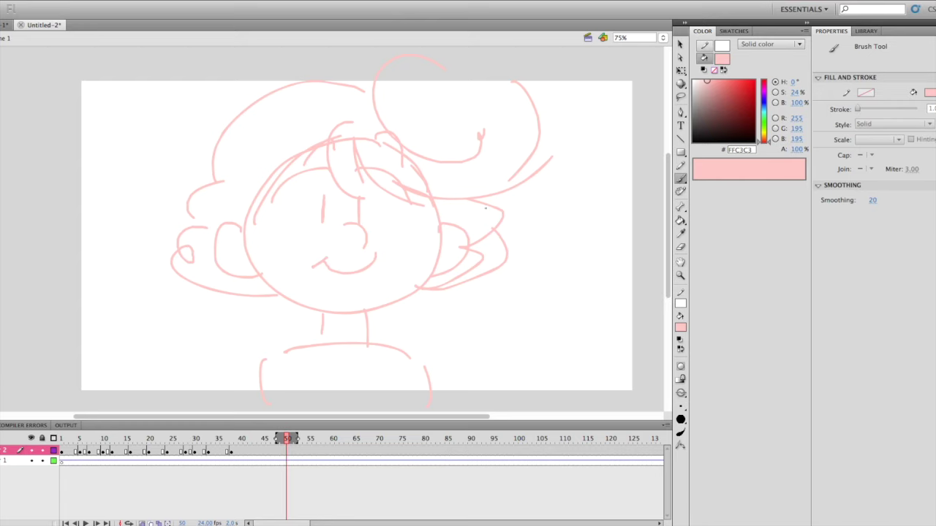
Insert a new layer above the sketch layer and scrub through the drawings to frame 37.
left_click(88, 0)
left_click(88, 0)
left_click(88, 0)
mouse_move(137, 56)
left_click(185, 52)
left_click_drag(63, 449, 227, 453)
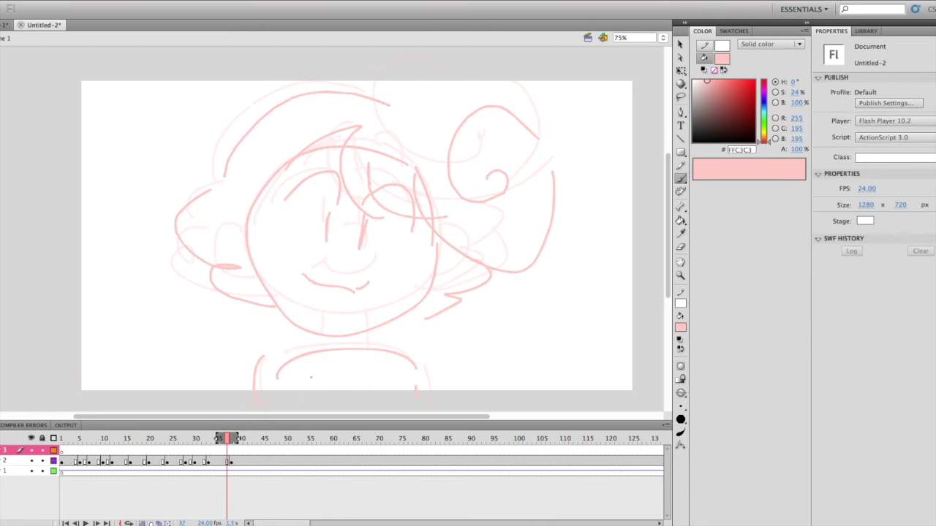
Add the current pink FFC3C3 fill to the saved swatches and check the swatch collection.
left_click(735, 32)
left_click(709, 32)
left_click(804, 32)
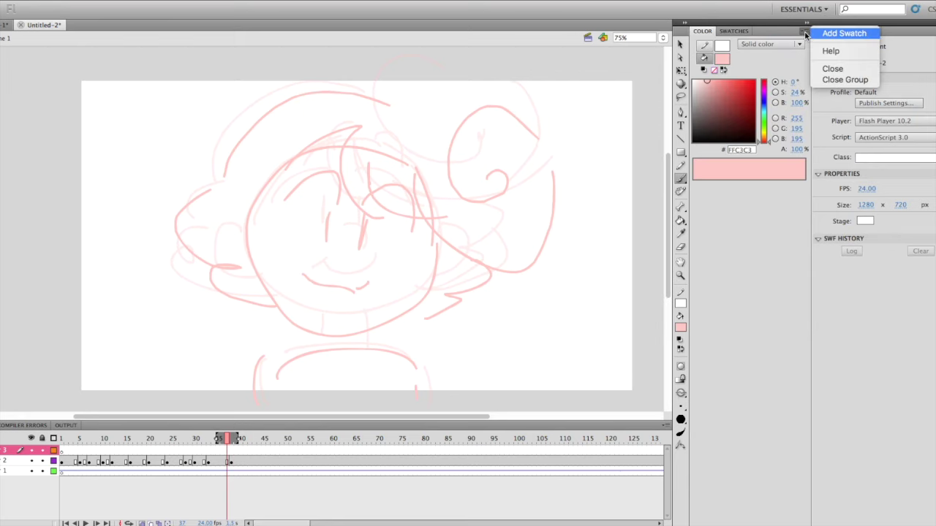
left_click(826, 33)
left_click(733, 31)
left_click(704, 32)
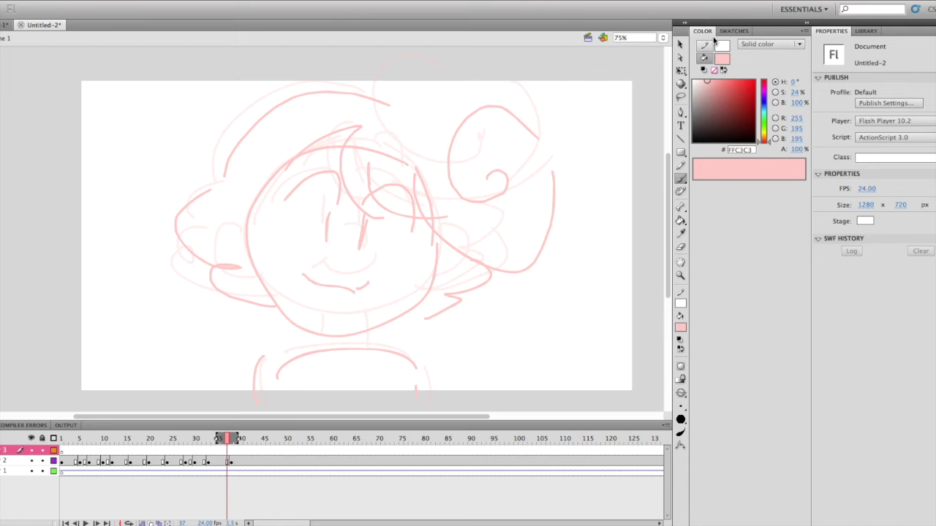
Mix the yellow-green fill E7FF96 and draw a rectangle of it beside the stage on the new layer as a palette swatch.
left_click(680, 153)
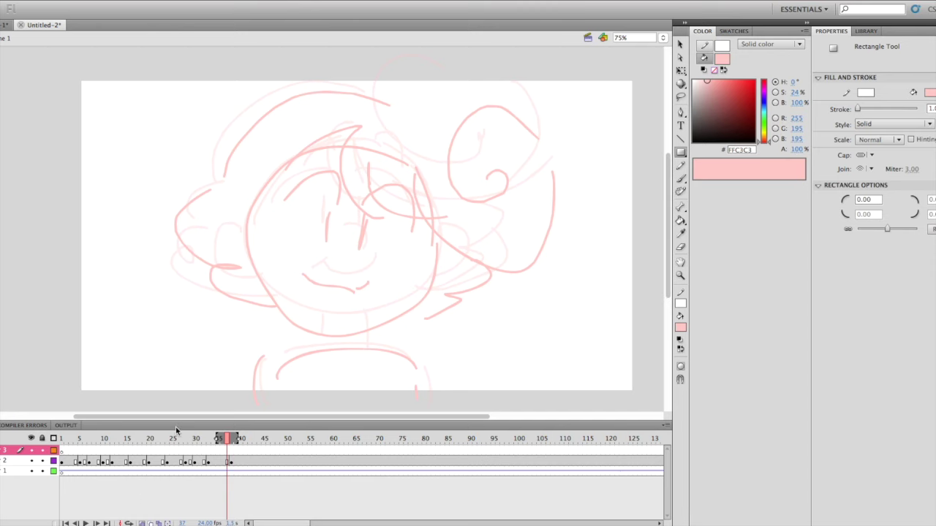
left_click(100, 453)
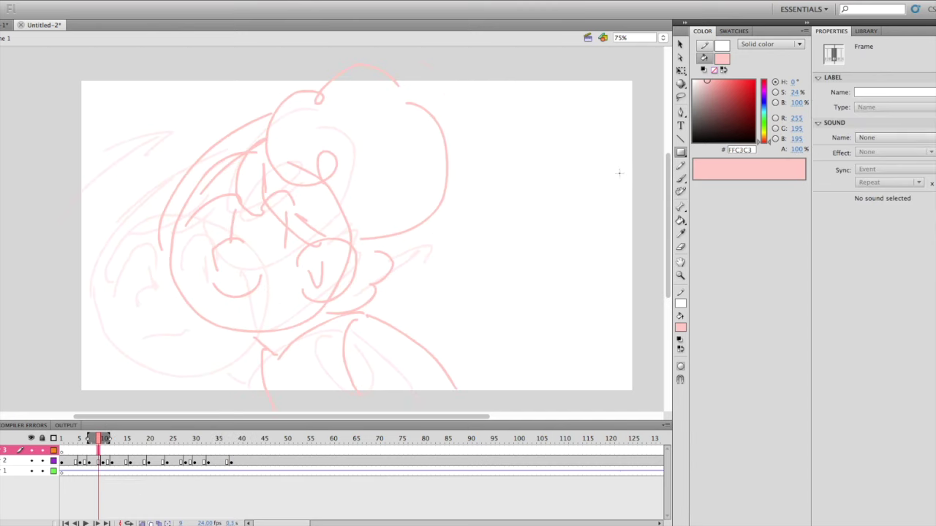
left_click(721, 82)
left_click(572, 195)
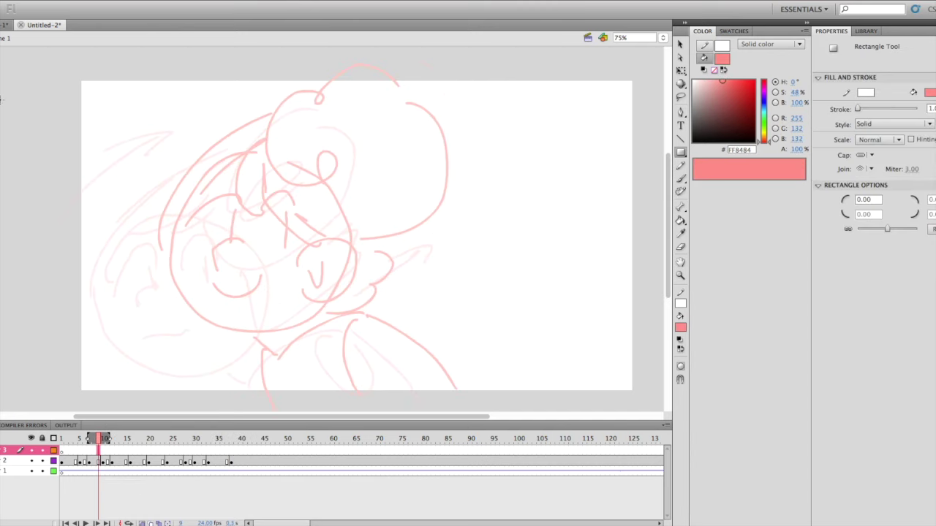
left_click_drag(766, 133, 766, 130)
left_click_drag(722, 105, 718, 80)
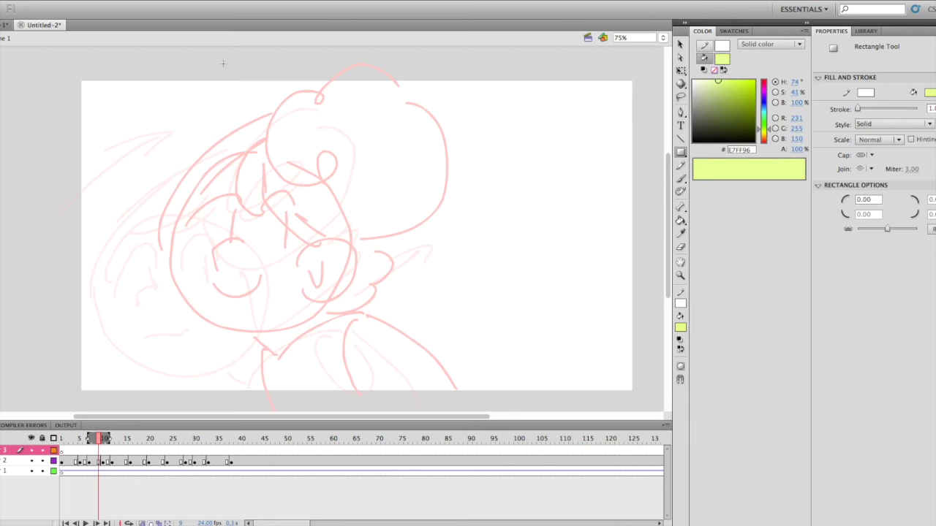
left_click_drag(1, 78, 61, 153)
Add three more overlapping palette rectangles beside the stage: a paler yellow, an olive CDDE91 and a green BADE91.
left_click_drag(725, 91, 704, 77)
left_click_drag(20, 119, 62, 177)
left_click_drag(736, 95, 713, 89)
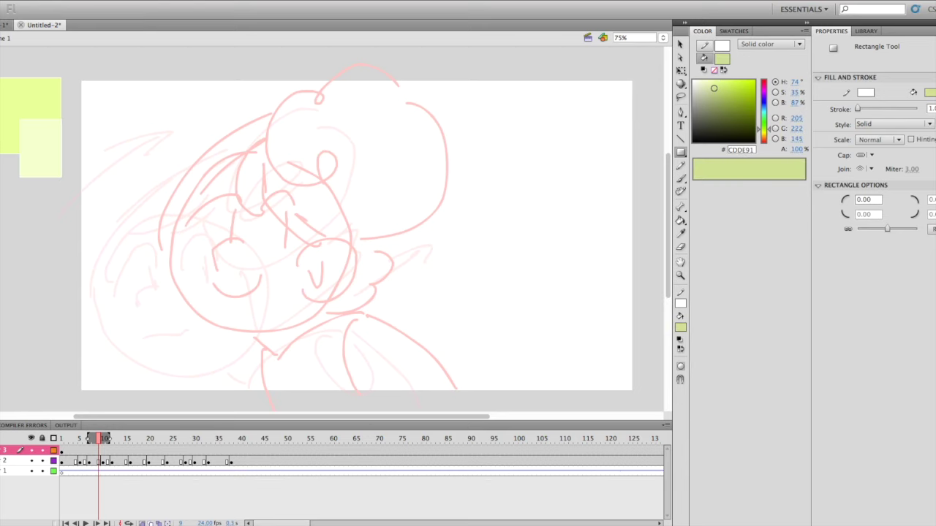
left_click_drag(51, 218, 52, 230)
left_click(762, 127)
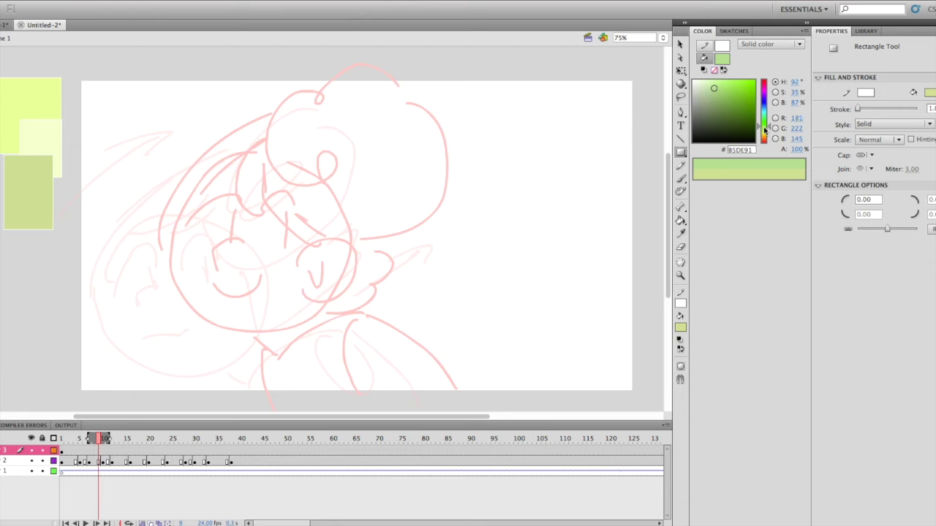
left_click_drag(20, 189, 69, 251)
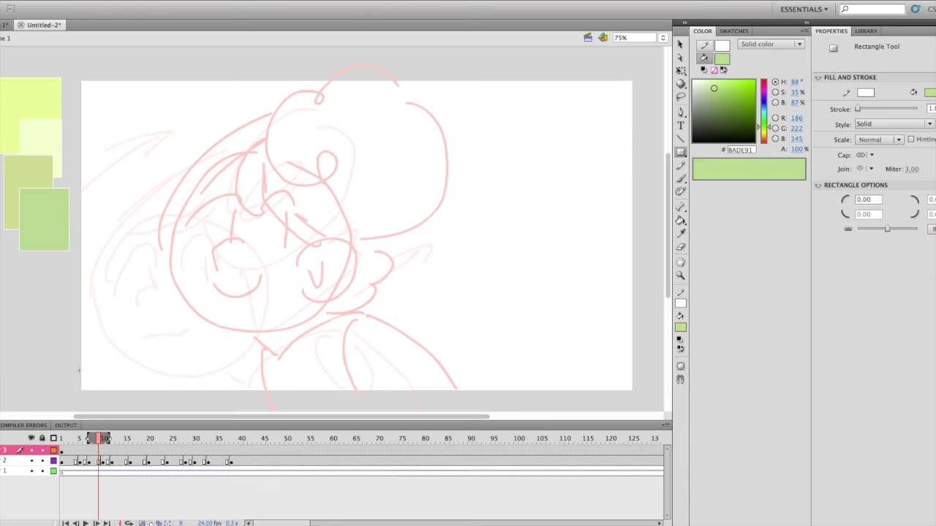
Sample the yellow-green palette rectangle, try it as a fill on the character's ear at frame 3, and undo the fill.
left_click(74, 451)
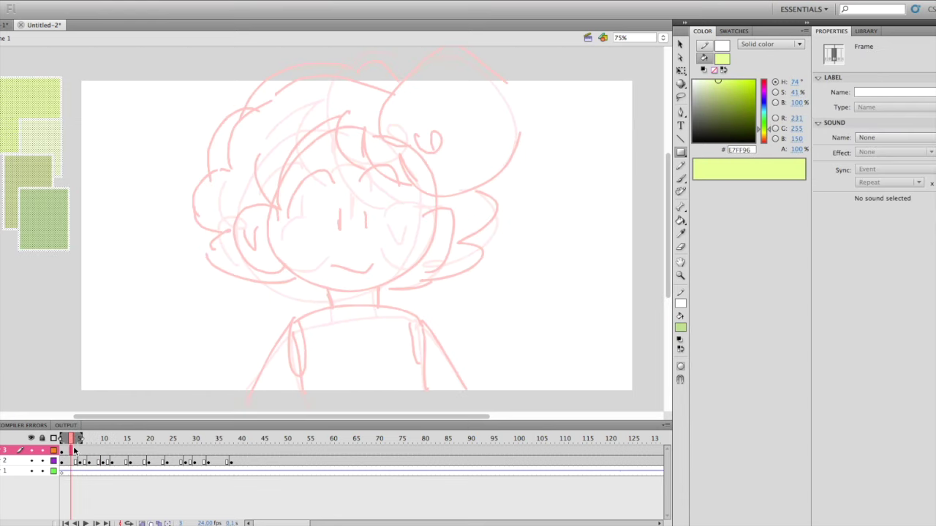
left_click(680, 248)
left_click(624, 175)
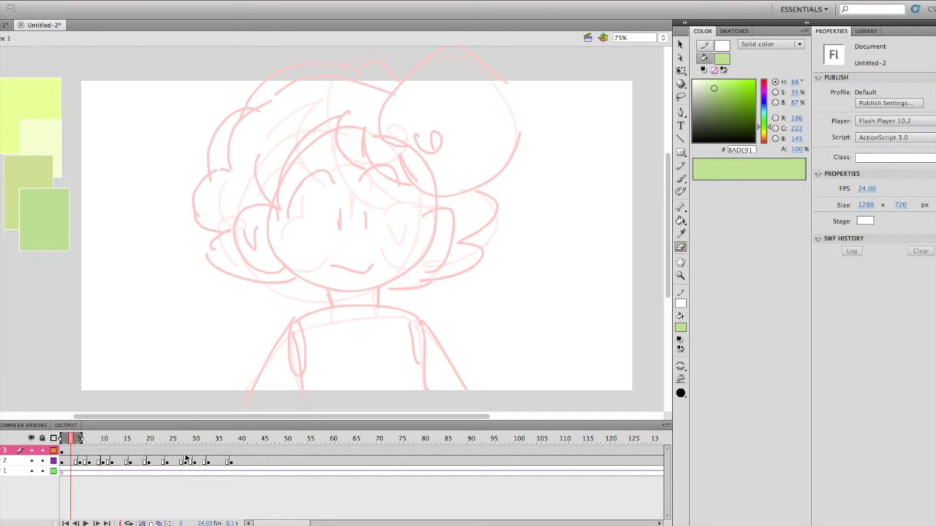
left_click(680, 232)
left_click(24, 95)
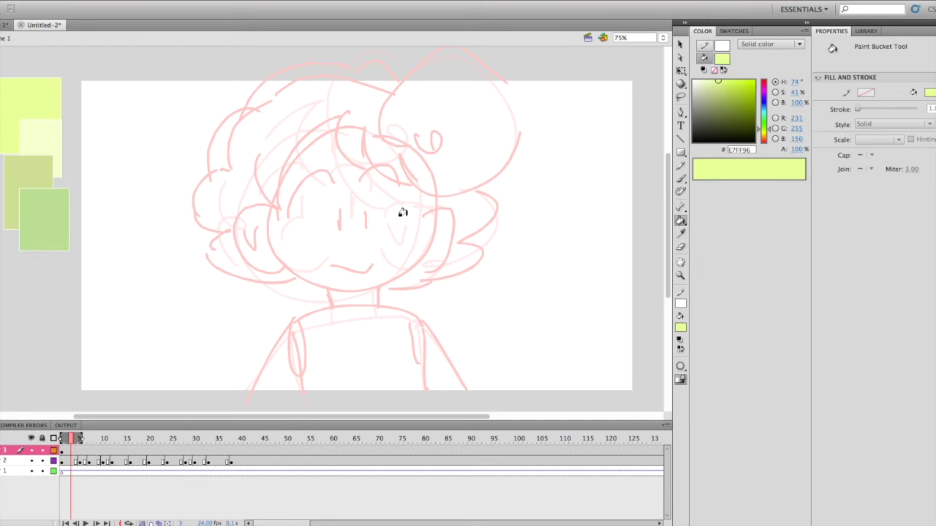
left_click(255, 236)
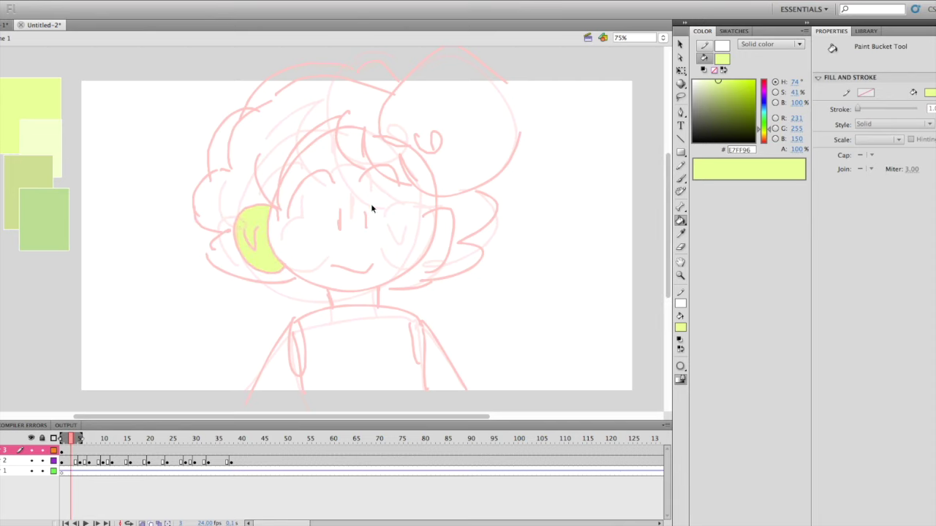
key("ctrl+z")
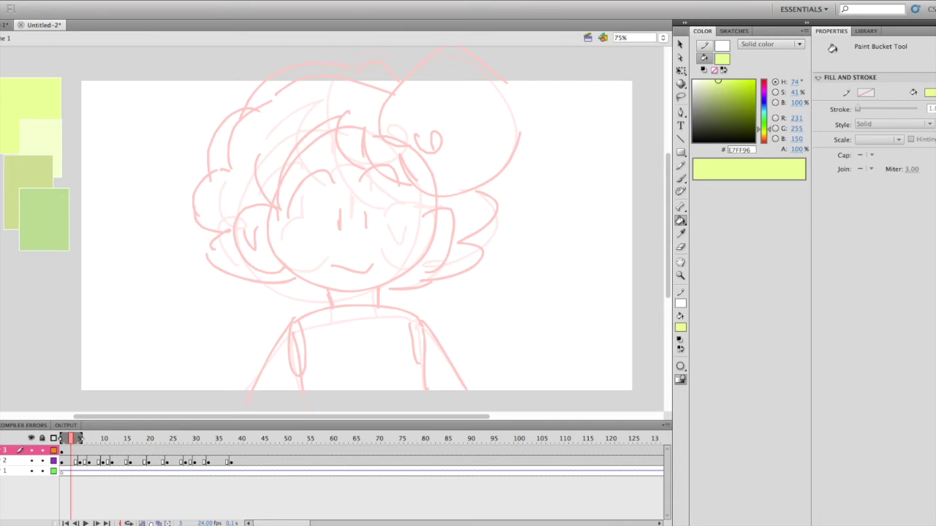
Sample the other palette rectangles one after another with the Eyedropper, and pick the pink of the sketch lines as the fill.
key("i")
left_click(45, 133)
key("i")
left_click(35, 180)
key("i")
left_click(56, 206)
key("i")
left_click(341, 111)
key("r")
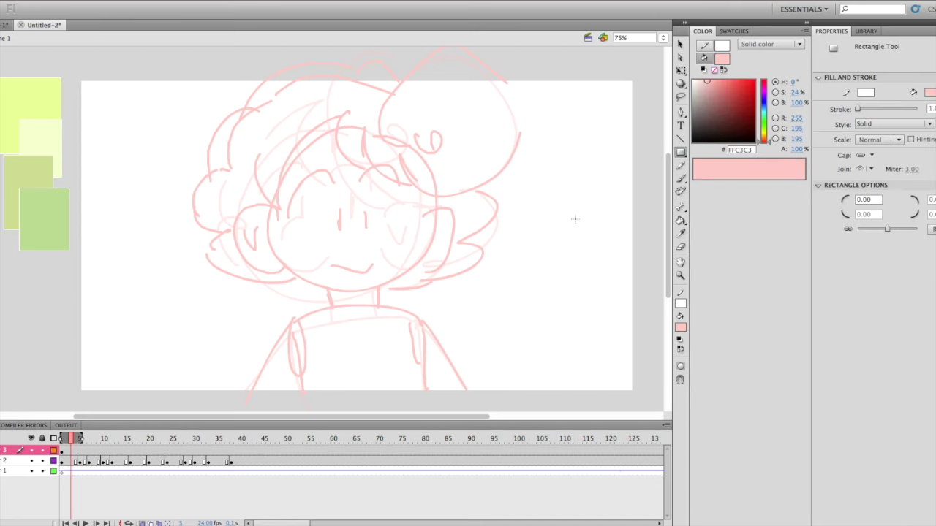
Mix the dark brown fill 210901 and draw a rectangle of it below the other palette swatches beside the stage.
left_click(145, 447)
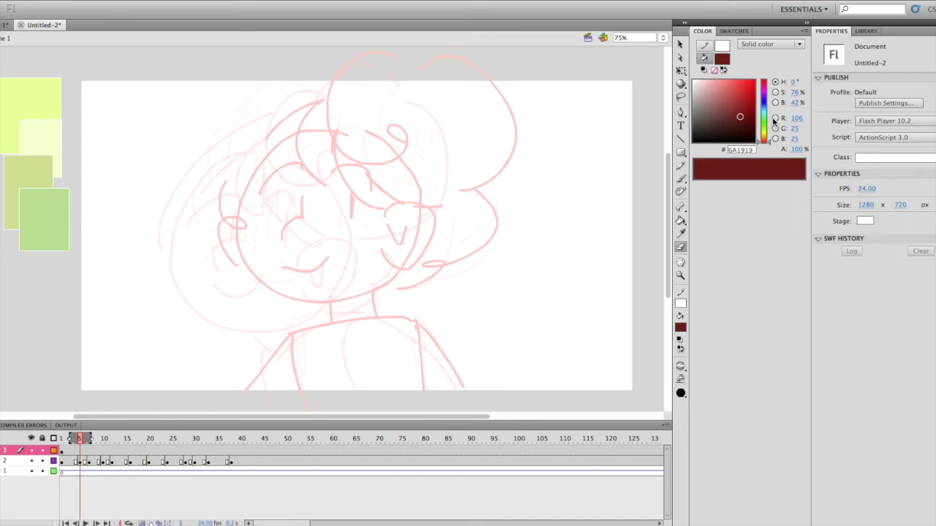
mouse_move(740, 122)
left_mouse_down()
mouse_move(722, 125)
mouse_move(791, 154)
mouse_move(782, 174)
left_mouse_up()
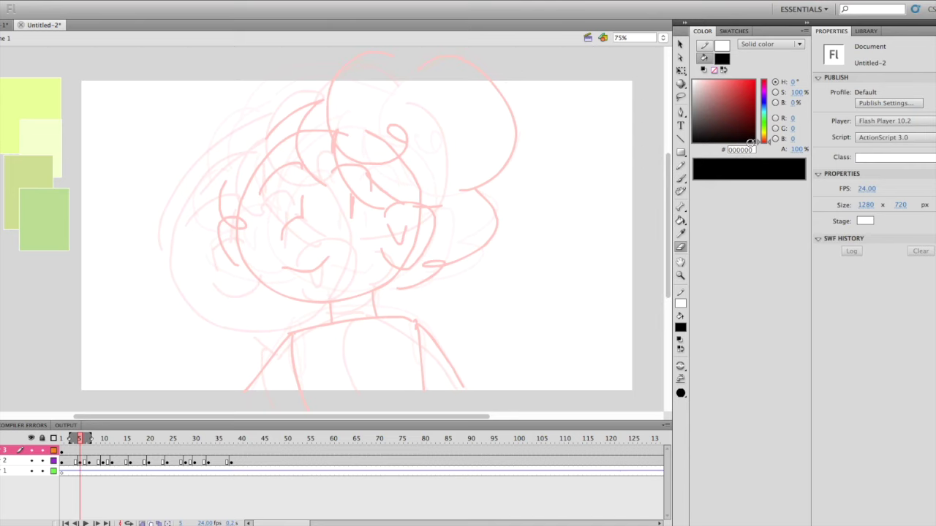
left_click(754, 129)
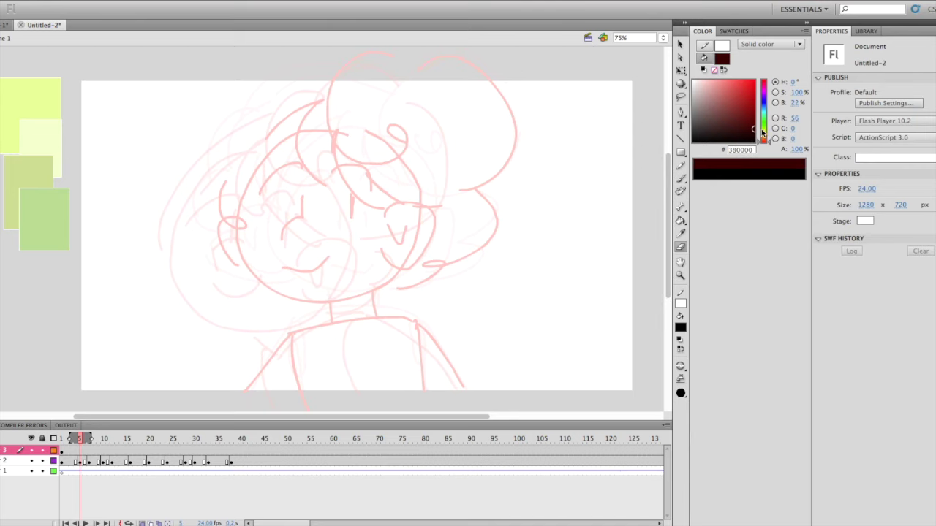
left_click_drag(747, 129, 753, 134)
left_click_drag(764, 124, 766, 145)
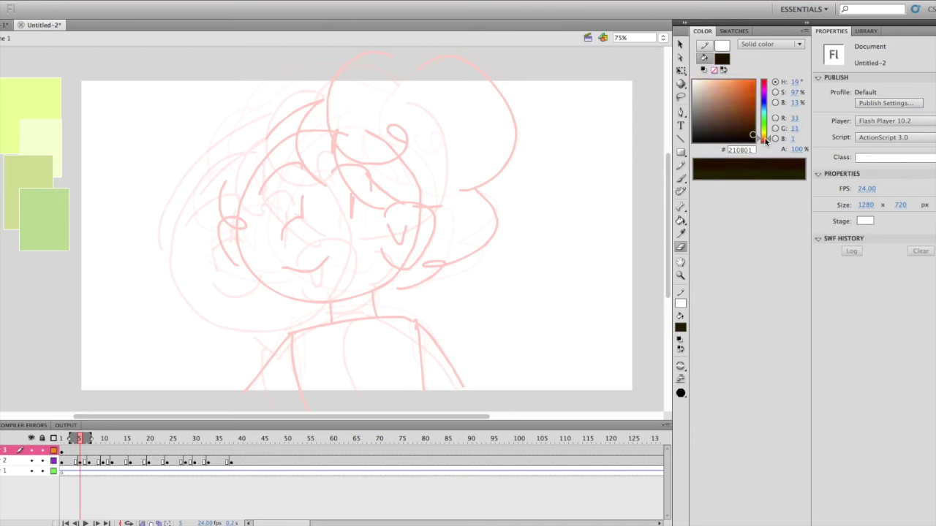
left_click(680, 152)
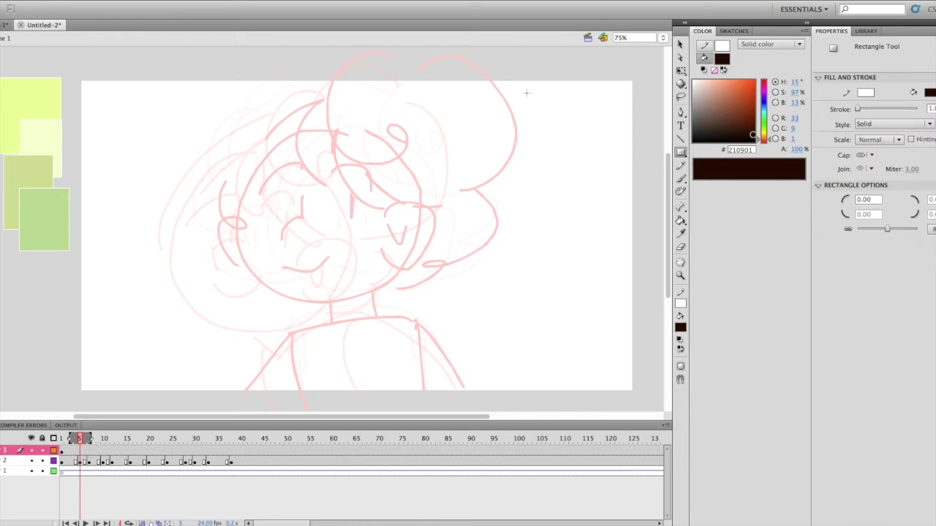
left_click_drag(2, 219, 54, 302)
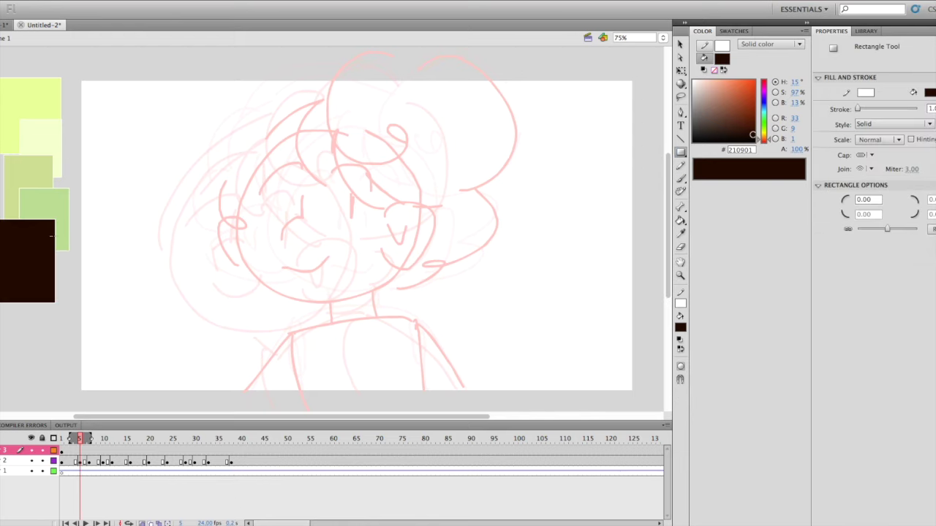
Insert another layer, place it between the palette layer and the sketch layer, and select its first frame for brush work.
left_click(681, 178)
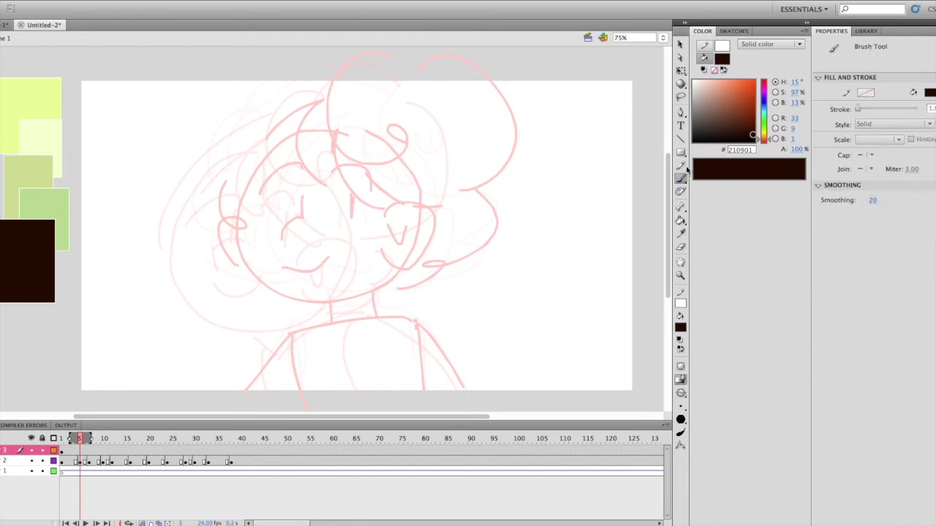
left_click(86, 1)
mouse_move(158, 50)
left_click(192, 51)
left_click_drag(8, 451, 7, 465)
left_click(62, 460)
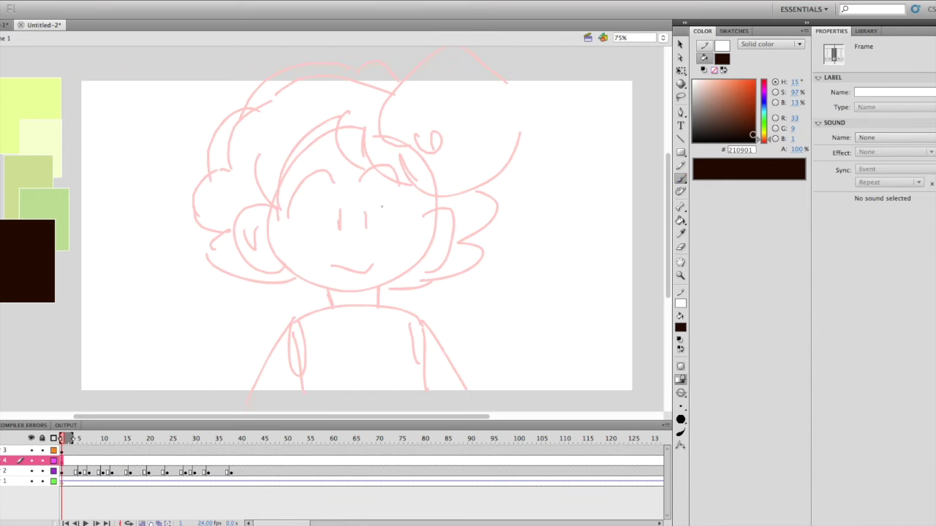
Ink both eyebrows and both oval eyes in dark brown over the frame 1 sketch, redoing the first eyebrow stroke.
left_click(319, 213)
left_click_drag(287, 214, 339, 187)
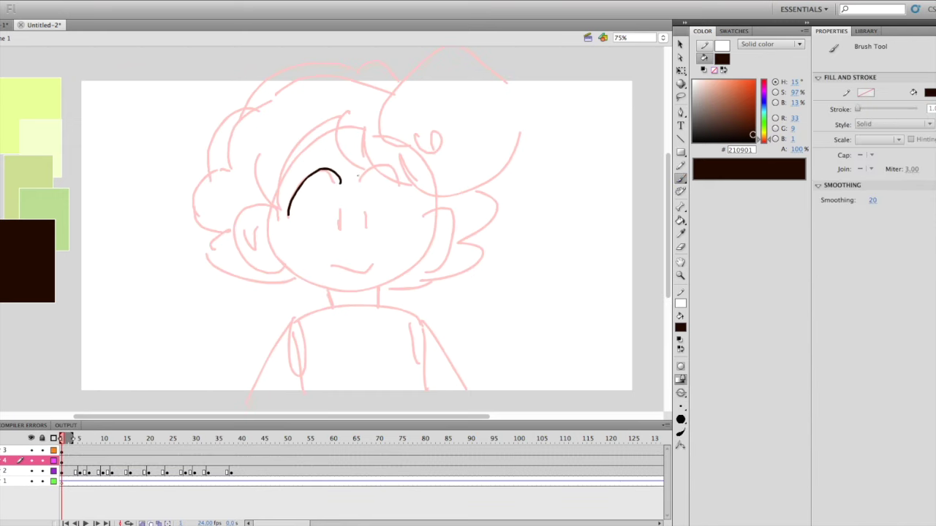
key("ctrl+z")
mouse_move(287, 215)
left_mouse_down()
mouse_move(338, 187)
mouse_move(336, 212)
mouse_move(413, 200)
mouse_move(366, 212)
left_mouse_up()
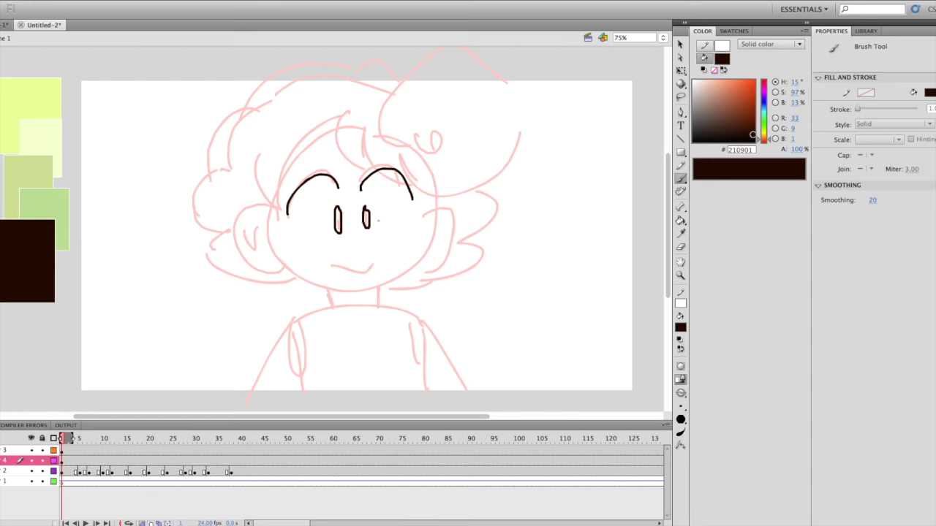
Undo the eyes and second eyebrow, redraw the first oval eye, and undo the renewed attempt at the other eyebrow and eye.
key("ctrl+z")
key("ctrl+z")
key("ctrl+z")
mouse_move(336, 208)
left_mouse_down()
mouse_move(388, 173)
mouse_move(415, 203)
left_mouse_up()
left_click_drag(362, 214, 362, 221)
key("ctrl+z")
key("ctrl+z")
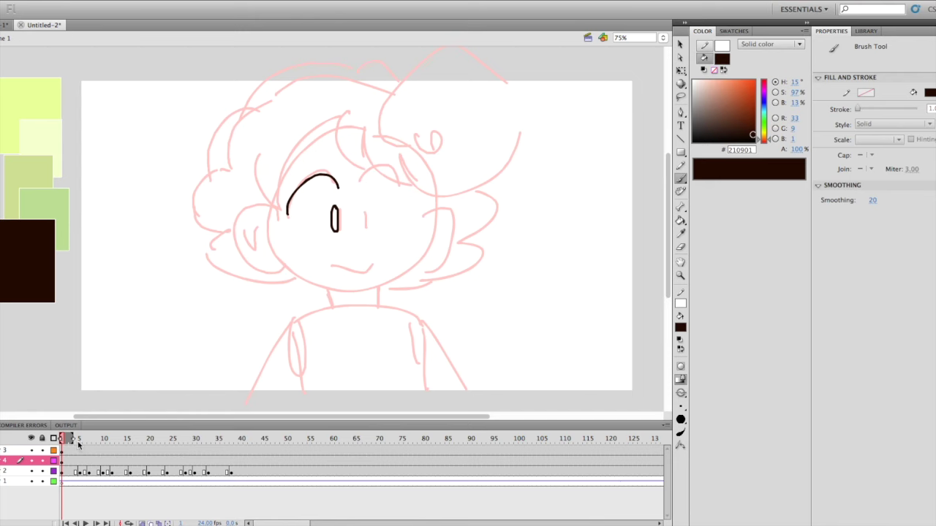
Ink the second arched eyelid and oval eye, the smiling mouth and both raised eyebrows over the first sketch drawing.
left_click(73, 473)
left_click(81, 460)
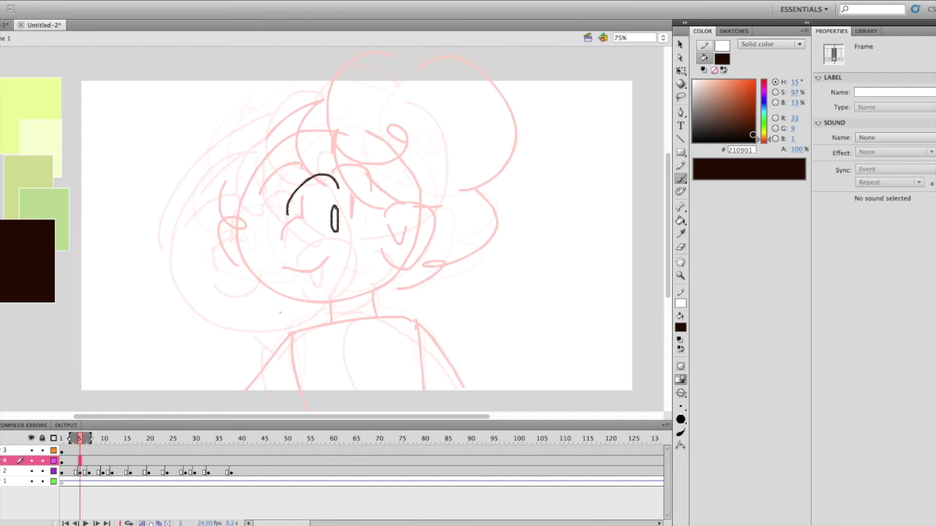
left_click(71, 460)
key("b")
mouse_move(362, 188)
left_mouse_down()
mouse_move(414, 206)
mouse_move(367, 209)
left_mouse_up()
key("super+z")
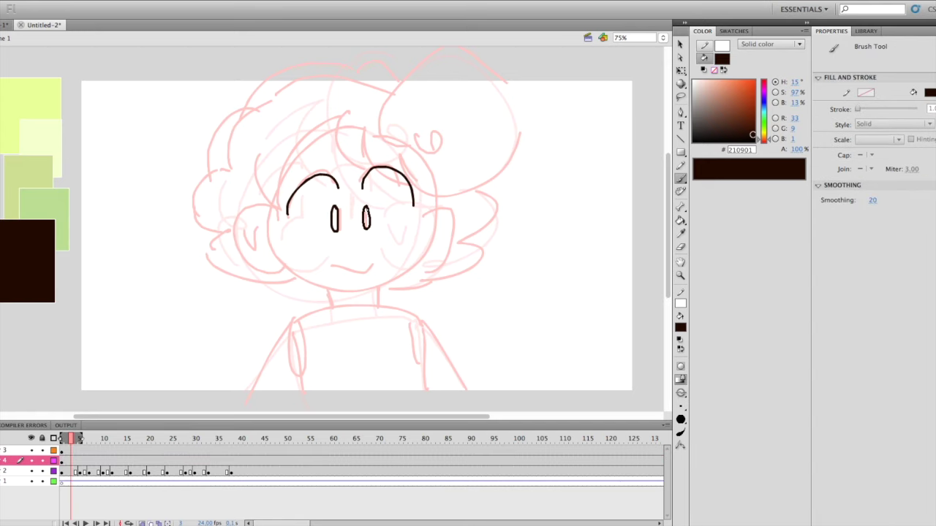
mouse_move(331, 260)
left_mouse_down()
mouse_move(378, 258)
mouse_move(380, 267)
left_mouse_up()
key("ctrl+z")
mouse_move(302, 163)
left_mouse_down()
mouse_move(343, 141)
mouse_move(392, 155)
left_mouse_up()
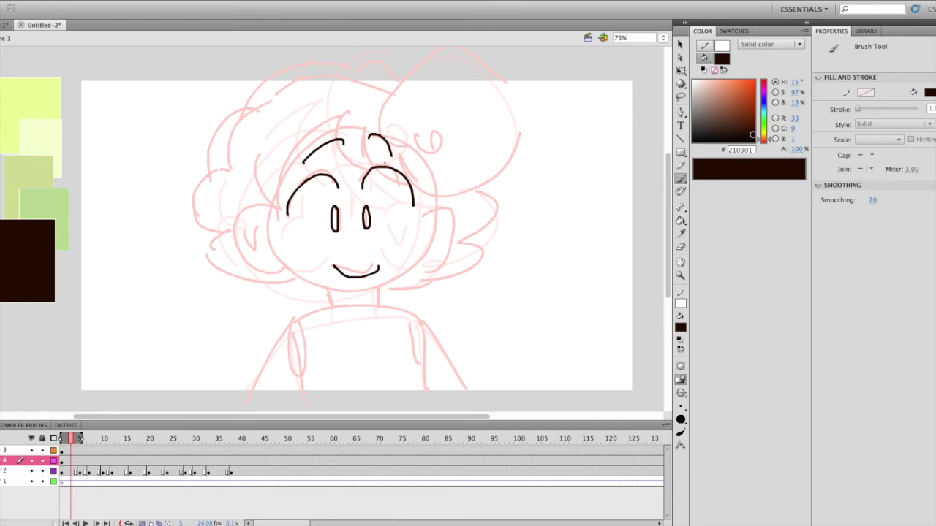
Ink both ears with heart-shaped inner details over the first sketch, redoing strokes that miss.
mouse_move(276, 206)
left_mouse_down()
mouse_move(250, 204)
mouse_move(285, 269)
mouse_move(248, 206)
mouse_move(284, 269)
left_mouse_up()
key("ctrl+z")
mouse_move(257, 233)
left_mouse_down()
mouse_move(260, 248)
mouse_move(266, 226)
left_mouse_up()
mouse_move(426, 211)
left_mouse_down()
mouse_move(444, 254)
mouse_move(459, 233)
mouse_move(420, 260)
mouse_move(451, 205)
mouse_move(425, 264)
mouse_move(444, 218)
left_mouse_up()
key("ctrl+z")
key("ctrl+z")
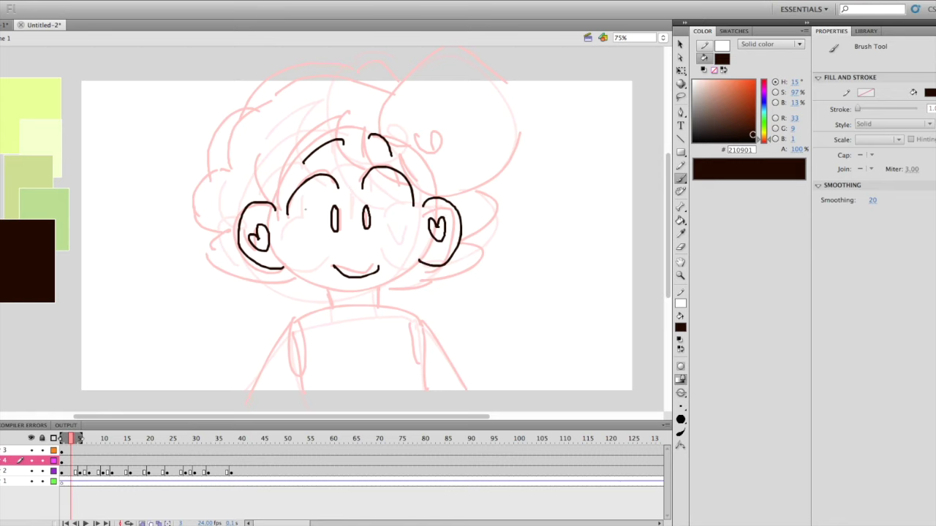
Ink the jaw and hair, redoing the upper hair outline, adding the back hair behind it and closing the curl's top edge.
mouse_move(276, 253)
left_mouse_down()
mouse_move(319, 287)
mouse_move(391, 270)
left_mouse_up()
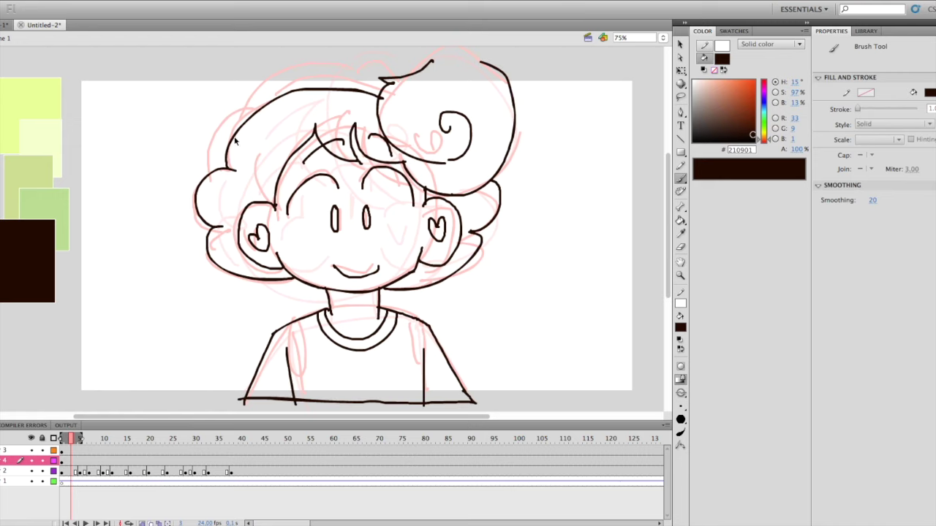
mouse_move(224, 154)
left_mouse_down()
mouse_move(290, 86)
mouse_move(368, 85)
left_mouse_up()
key("ctrl+z")
mouse_move(228, 170)
left_mouse_down()
mouse_move(288, 94)
mouse_move(373, 88)
left_mouse_up()
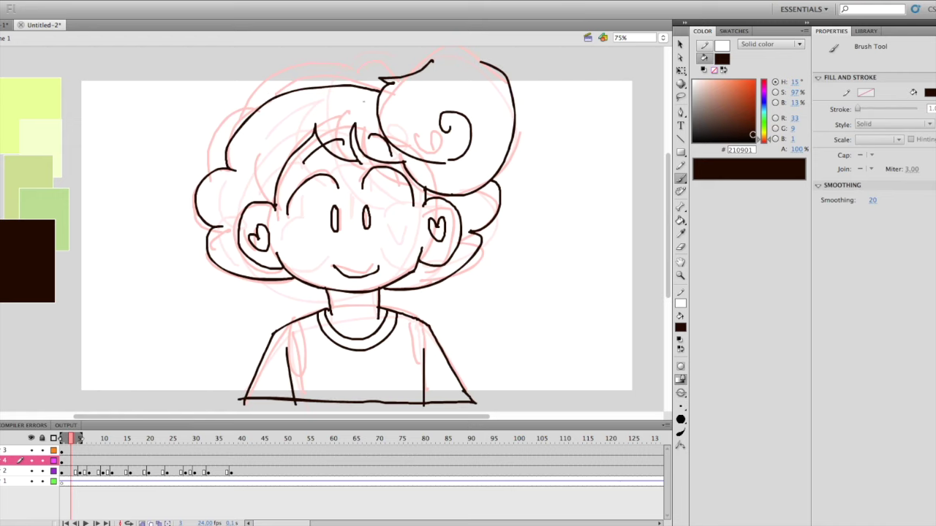
mouse_move(210, 159)
left_mouse_down()
mouse_move(227, 109)
mouse_move(212, 156)
mouse_move(247, 99)
mouse_move(334, 67)
mouse_move(379, 83)
left_mouse_up()
key("ctrl+z")
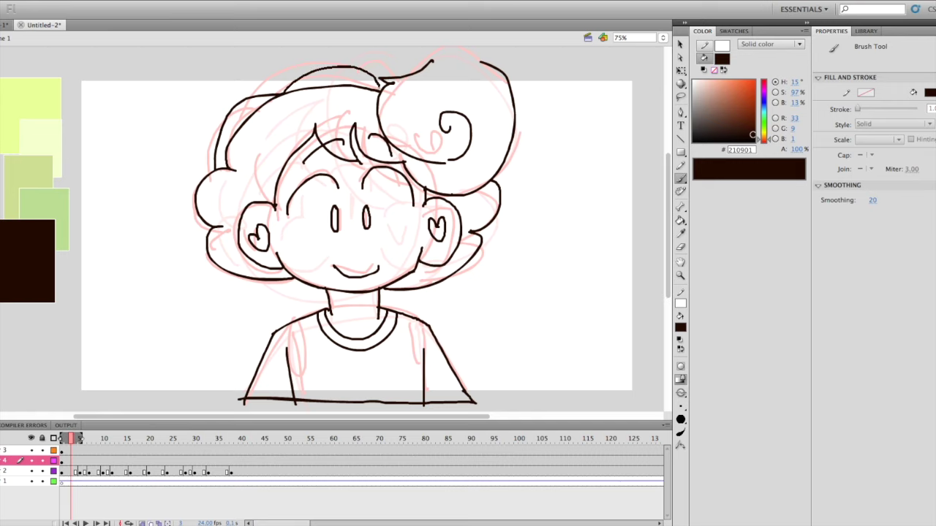
left_click_drag(428, 63, 490, 63)
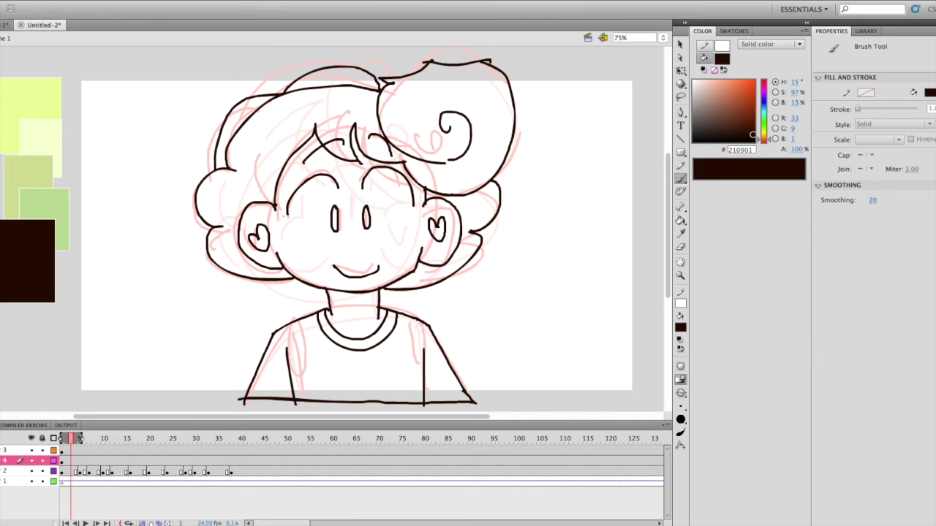
Ink the nose beneath the eyes, trim the overshooting line on top of the curl with the Eraser, and return to the Brush.
mouse_move(354, 233)
left_mouse_down()
mouse_move(374, 243)
mouse_move(369, 251)
mouse_move(374, 242)
left_mouse_up()
key("ctrl+z")
key("ctrl+z")
left_click(680, 247)
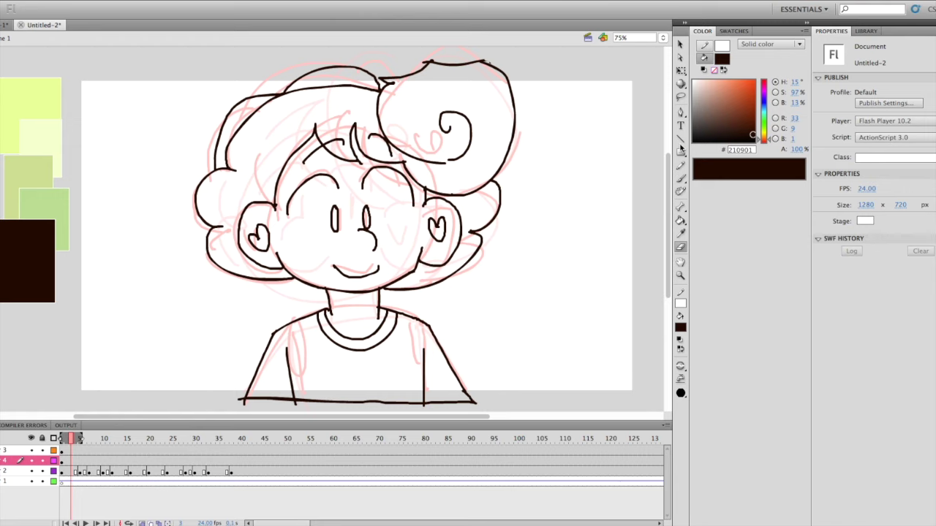
left_click(679, 178)
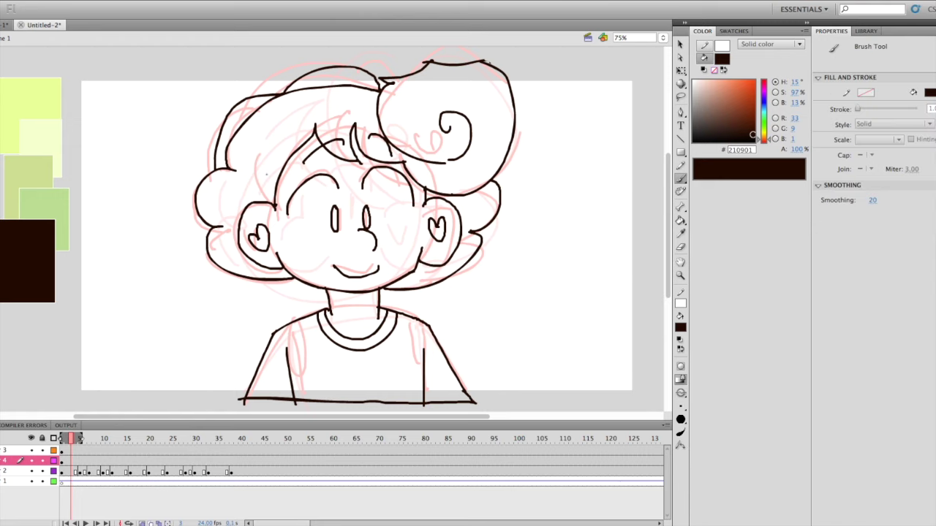
left_click(680, 247)
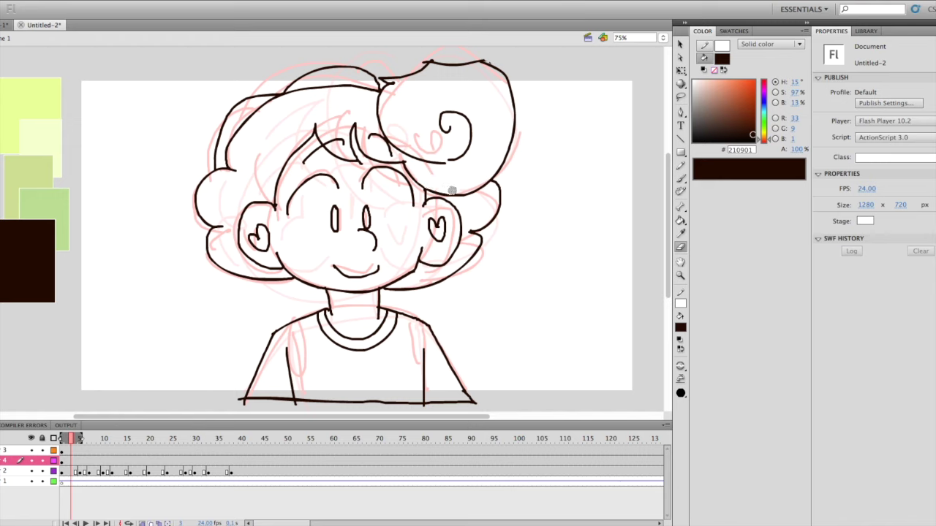
left_click(680, 179)
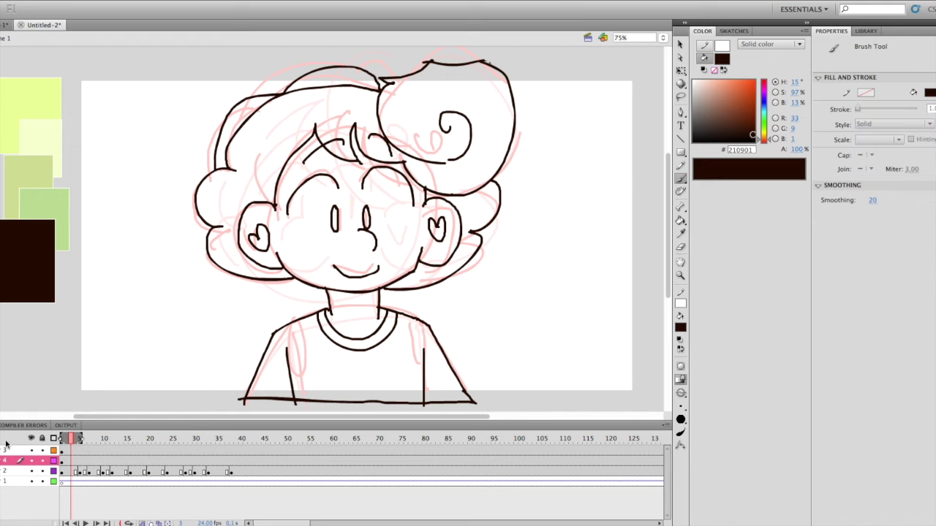
Lock the sketch layer, insert a blank keyframe at frame 5 on the ink layer, and toggle onion skinning off and on.
left_click(42, 472)
left_click(67, 462)
left_click_drag(68, 442, 82, 441)
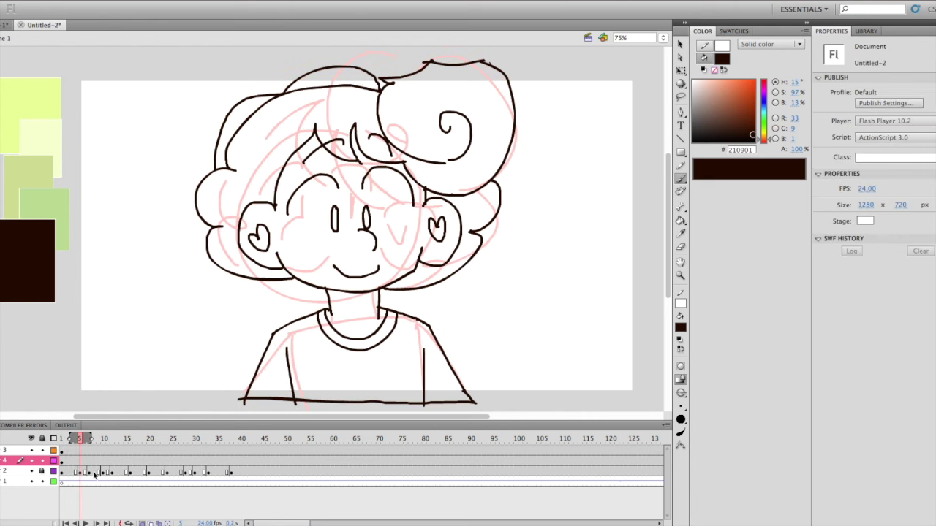
left_click(77, 464)
left_click(80, 463)
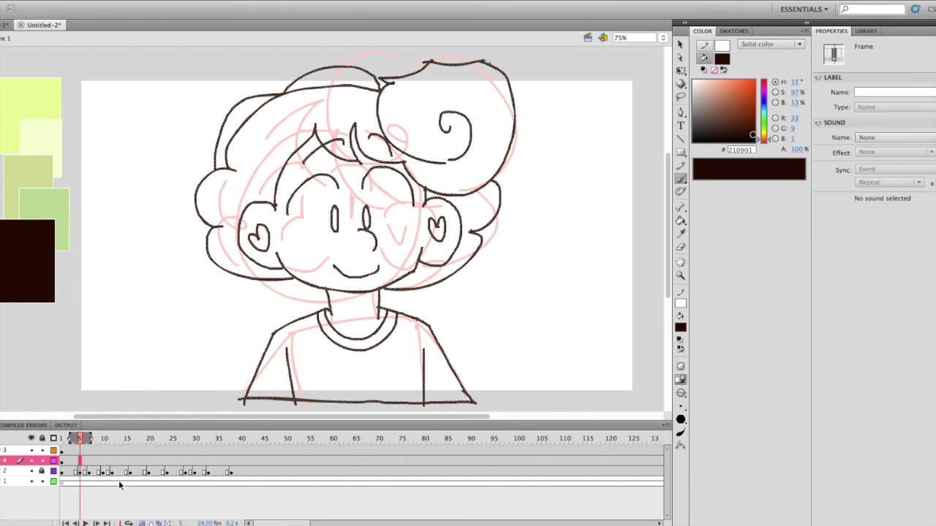
key("F7")
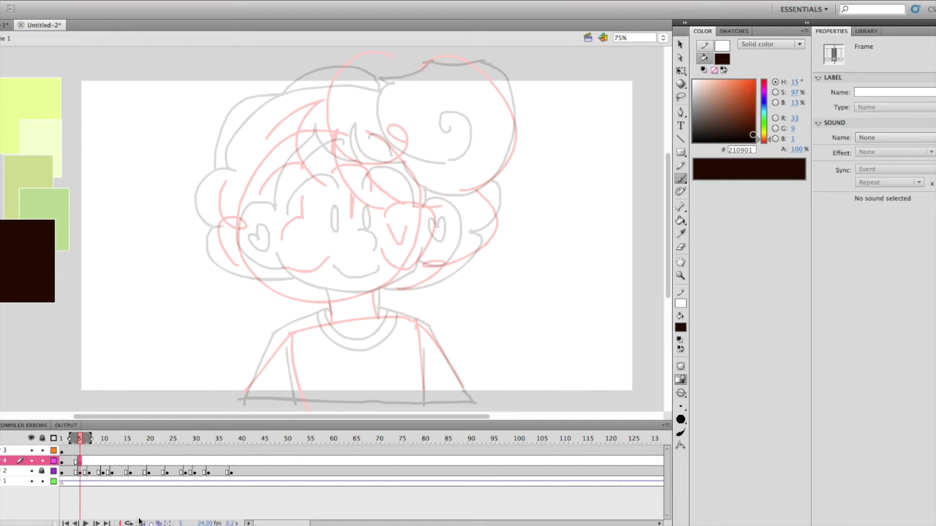
left_click(144, 521)
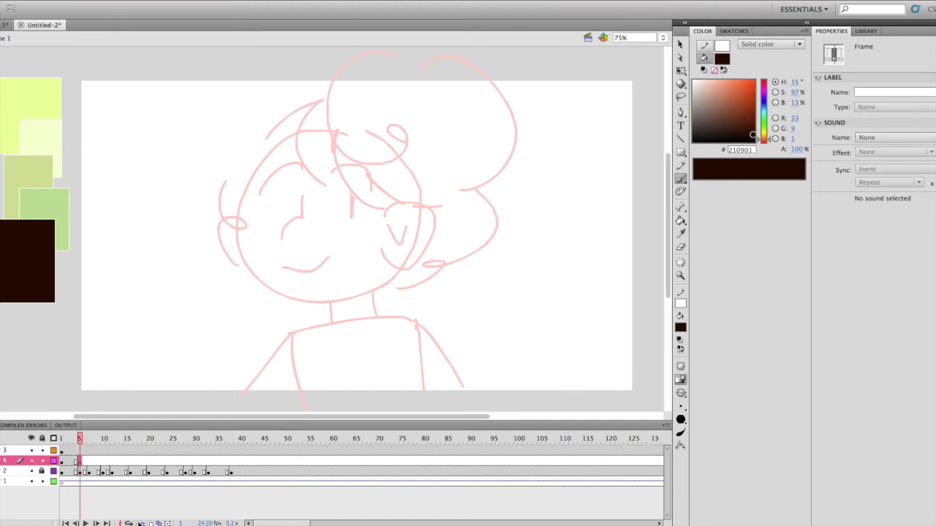
left_click(139, 524)
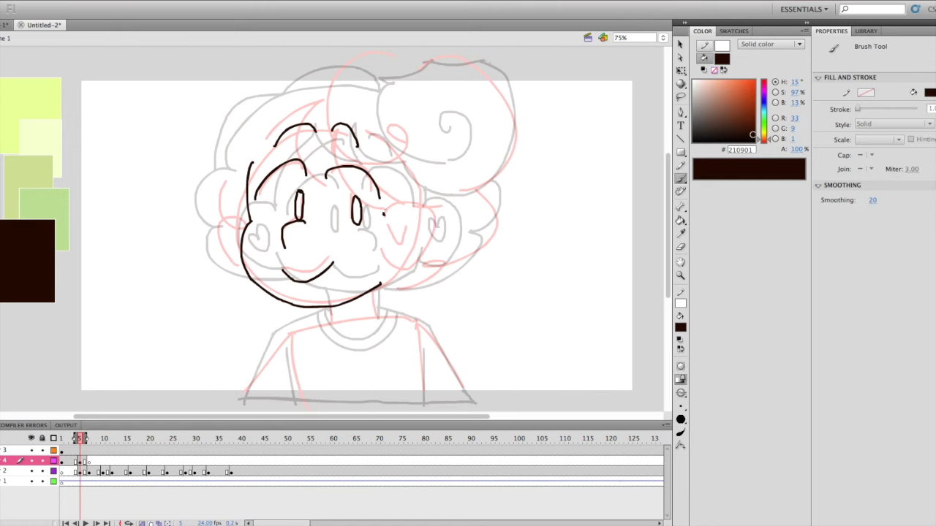
Ink the ear with its heart-shaped detail and the shirt's shoulder line on frame 5, redoing the shoulder stroke.
mouse_move(383, 214)
left_mouse_down()
mouse_move(395, 256)
mouse_move(419, 232)
mouse_move(407, 230)
left_mouse_up()
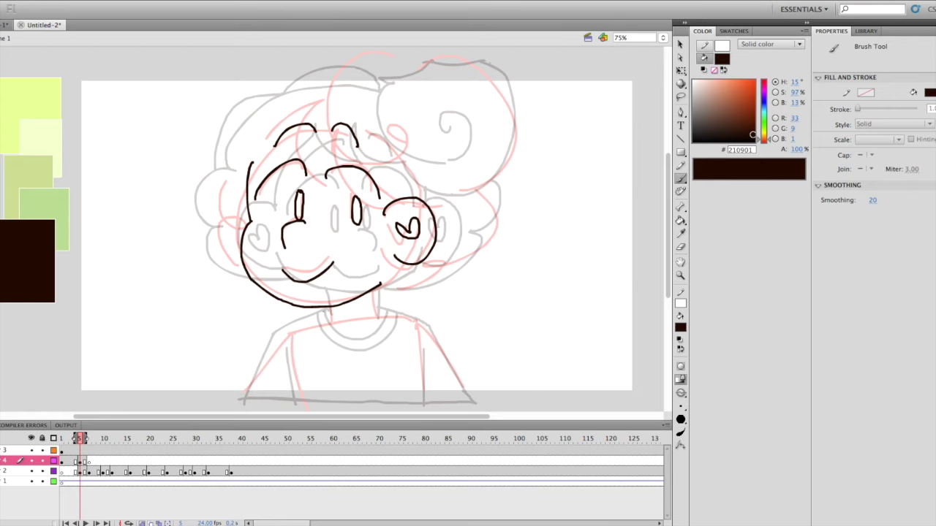
left_click_drag(319, 314, 266, 351)
key("super+z")
mouse_move(320, 313)
left_mouse_down()
mouse_move(265, 343)
mouse_move(242, 405)
left_mouse_up()
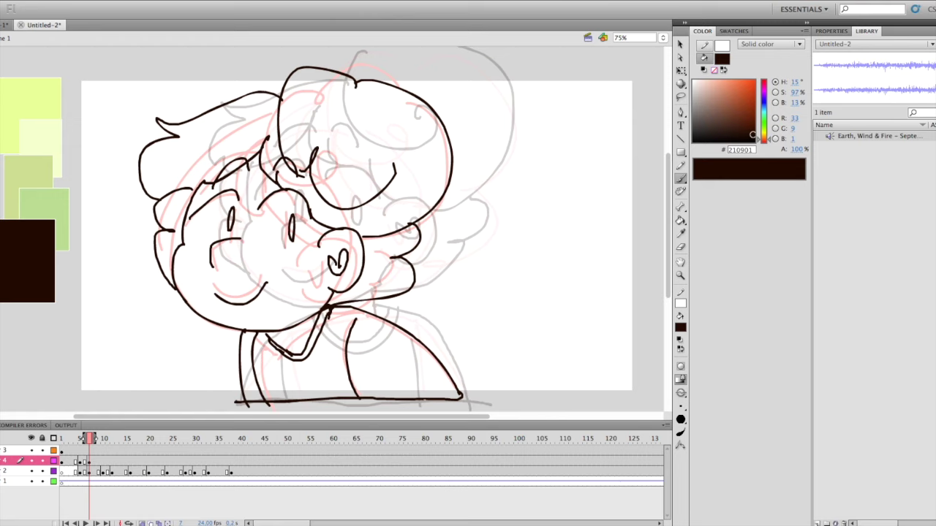
scroll(357, 229, "down", 5)
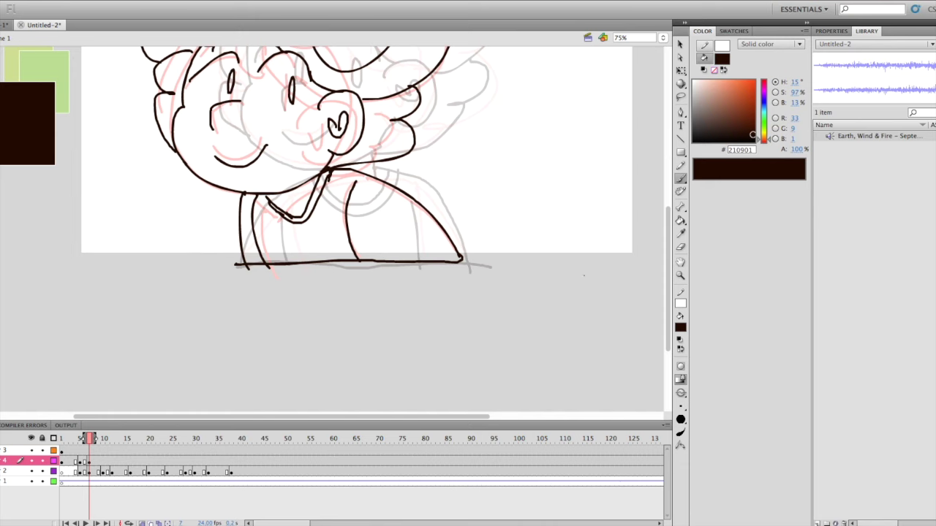
left_click_drag(666, 270, 675, 231)
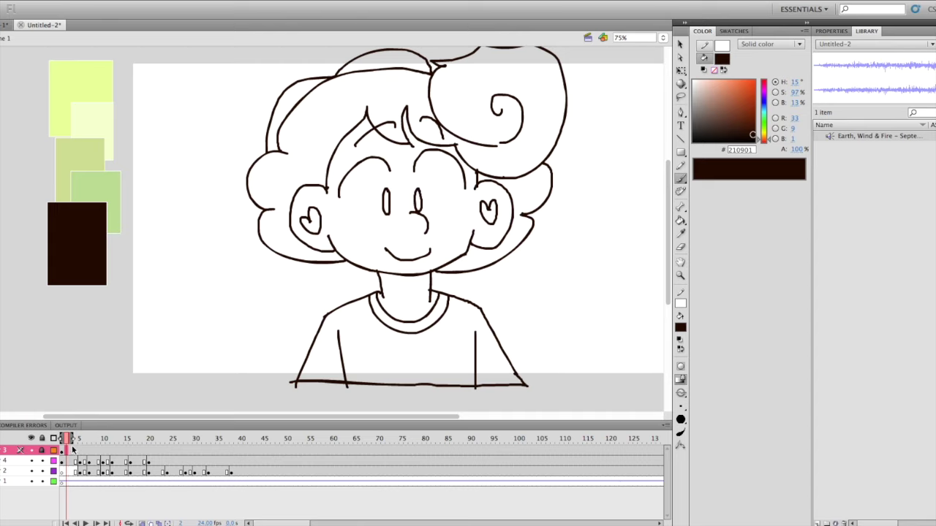
Review the inked drawings along the timeline up to frame 36.
key("period")
key("period")
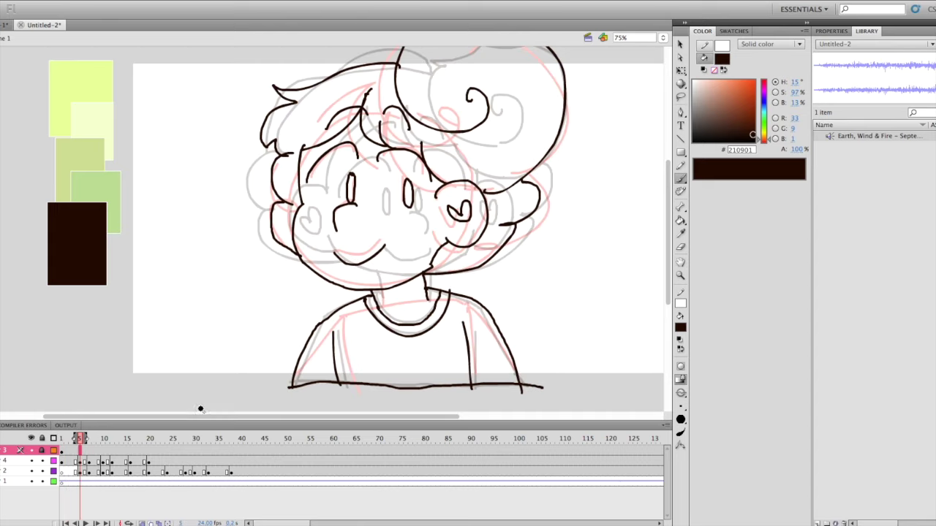
mouse_move(145, 439)
left_mouse_down()
mouse_move(153, 440)
mouse_move(63, 442)
mouse_move(144, 451)
left_mouse_up()
left_click(223, 452)
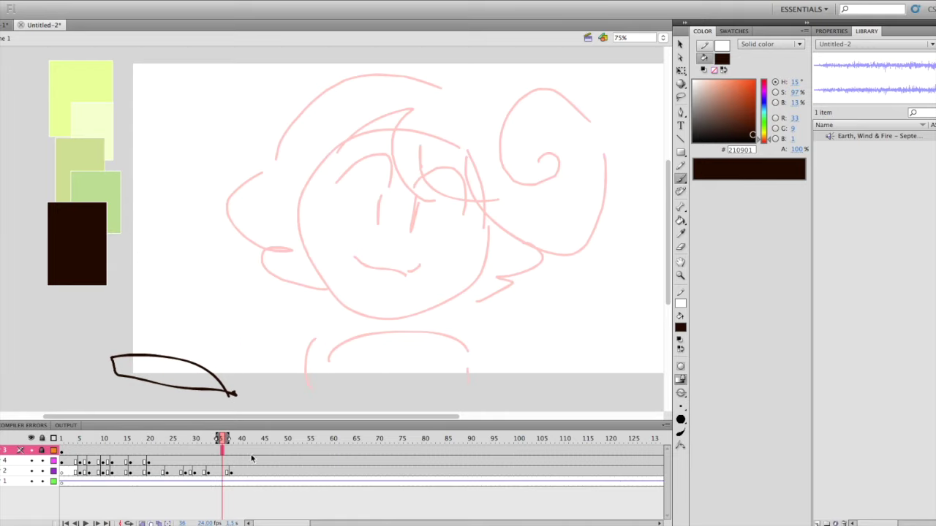
left_click_drag(381, 196, 377, 222)
mouse_move(348, 175)
left_mouse_down()
mouse_move(401, 179)
mouse_move(457, 217)
left_mouse_up()
left_click_drag(418, 206, 416, 217)
mouse_move(206, 450)
left_mouse_down()
mouse_move(65, 441)
mouse_move(222, 439)
left_mouse_up()
key("super+z")
key("super+z")
key("super+z")
key("super+z")
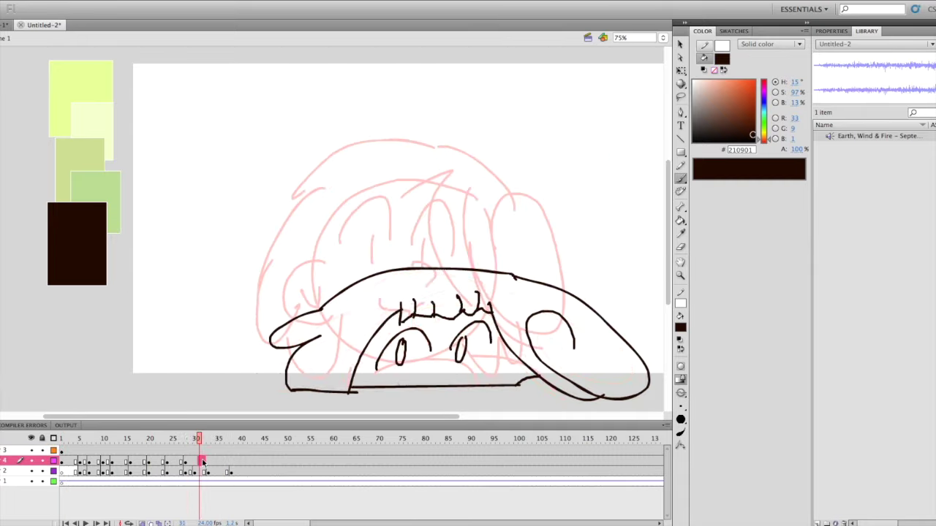
Insert a blank keyframe at frame 30 on the ink layer and ink the eyes, nose, mouth and ear.
left_click(195, 462)
key("F7")
mouse_move(343, 238)
left_mouse_down()
mouse_move(390, 232)
mouse_move(378, 232)
mouse_move(461, 247)
left_mouse_up()
left_click_drag(422, 233, 433, 286)
left_click_drag(377, 296, 439, 301)
left_click_drag(319, 267, 343, 296)
left_click_drag(308, 290, 316, 295)
Ink the forehead line, spiky fringe, large hair curl and jaw on frame 30.
left_click_drag(389, 181, 317, 265)
left_click_drag(412, 166, 395, 180)
mouse_move(423, 171)
left_mouse_down()
mouse_move(410, 191)
mouse_move(435, 192)
left_mouse_up()
mouse_move(396, 180)
left_mouse_down()
mouse_move(470, 196)
mouse_move(459, 199)
left_mouse_up()
left_click_drag(463, 196, 514, 275)
left_click_drag(522, 234, 513, 264)
left_click_drag(337, 309, 486, 297)
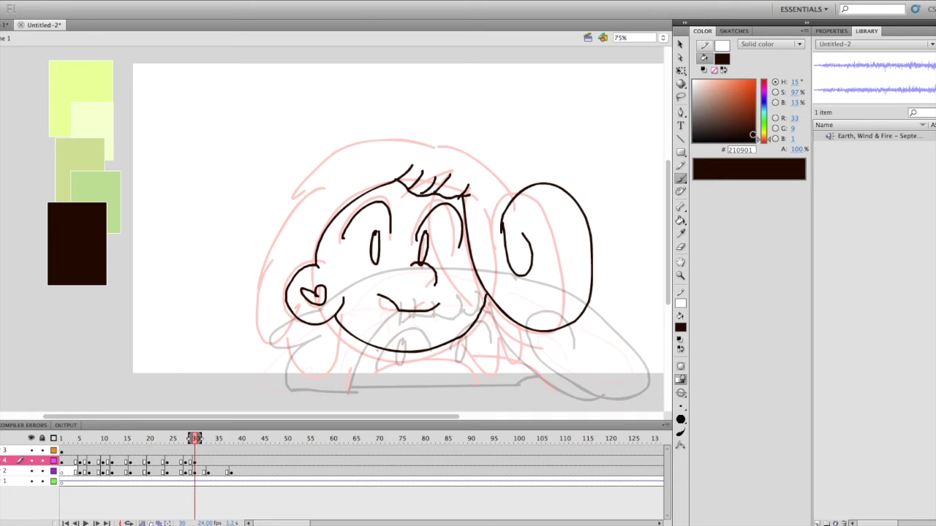
Ink the neck, collar, shoulders and surrounding hair outline on frame 30, redoing the strokes that miss the sketch.
left_click_drag(378, 353, 386, 369)
left_click_drag(438, 349, 439, 380)
mouse_move(382, 361)
left_mouse_down()
mouse_move(320, 396)
mouse_move(463, 367)
mouse_move(513, 374)
left_mouse_up()
left_click_drag(464, 361, 463, 371)
key("super+z")
left_click_drag(384, 366, 440, 379)
mouse_move(312, 188)
left_mouse_down()
mouse_move(295, 335)
mouse_move(357, 341)
left_mouse_up()
key("super+z")
left_click_drag(451, 343, 525, 328)
left_click_drag(297, 197, 507, 205)
Insert a blank keyframe at frame 33 on the ink layer and ink the eyelids, eyes, nose and smile, redoing the eyelid strokes.
left_click(209, 461)
key("F7")
left_click_drag(337, 181, 399, 182)
key("super+z")
mouse_move(331, 182)
left_mouse_down()
mouse_move(400, 182)
mouse_move(381, 191)
mouse_move(465, 175)
left_mouse_up()
key("super+z")
left_click_drag(414, 199, 415, 221)
left_click_drag(387, 218, 429, 260)
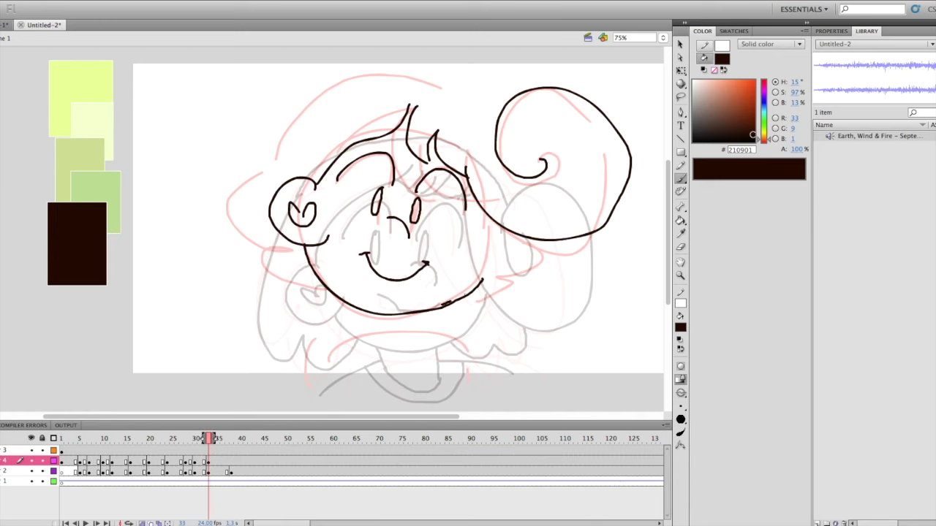
Rework the end of the jaw line on frame 33 and switch to the Eraser.
key("super+z")
mouse_move(465, 296)
left_mouse_down()
mouse_move(497, 256)
mouse_move(486, 252)
mouse_move(463, 299)
mouse_move(475, 282)
left_mouse_up()
left_click(680, 248)
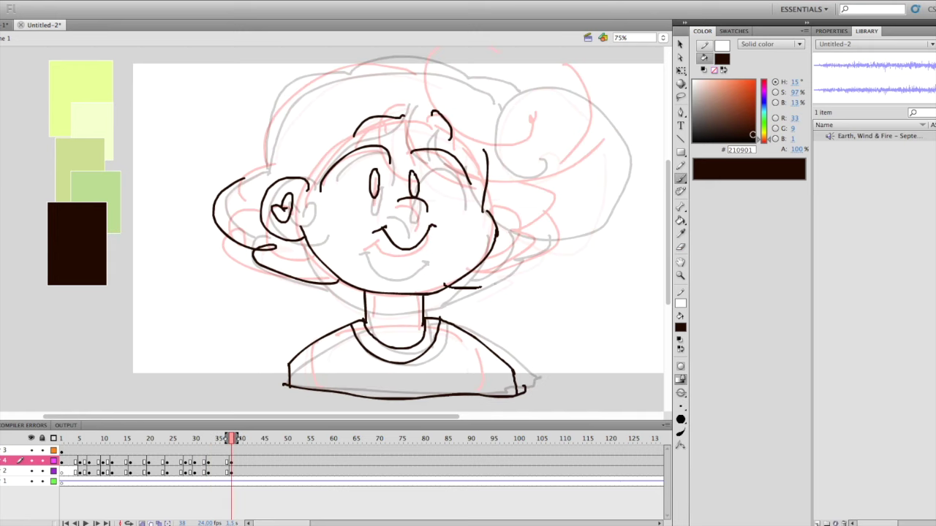
Ink the lower hair tuft, fringe, large curl and outer hair outline on frame 38.
mouse_move(444, 291)
left_mouse_down()
mouse_move(468, 290)
mouse_move(537, 237)
left_mouse_up()
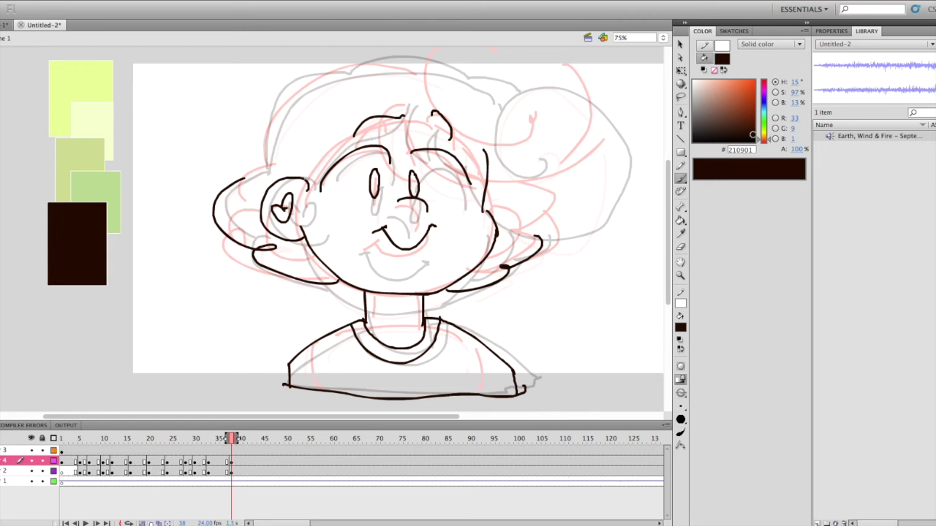
mouse_move(307, 180)
left_mouse_down()
mouse_move(395, 89)
mouse_move(431, 141)
mouse_move(491, 152)
mouse_move(585, 62)
left_mouse_up()
mouse_move(453, 60)
left_mouse_down()
mouse_move(465, 111)
mouse_move(532, 101)
left_mouse_up()
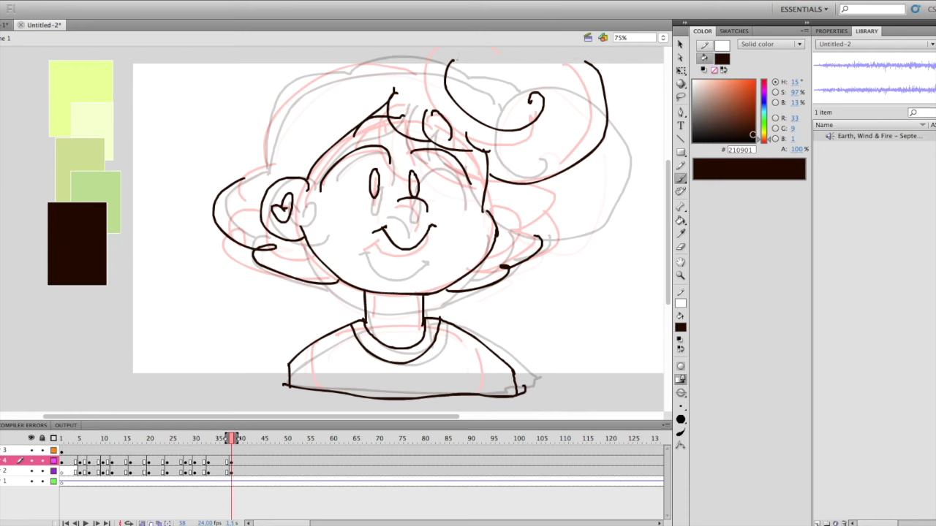
left_click_drag(450, 59, 588, 59)
left_click_drag(362, 53, 241, 172)
Hide the sketch layer and play the inked animation.
left_click(31, 471)
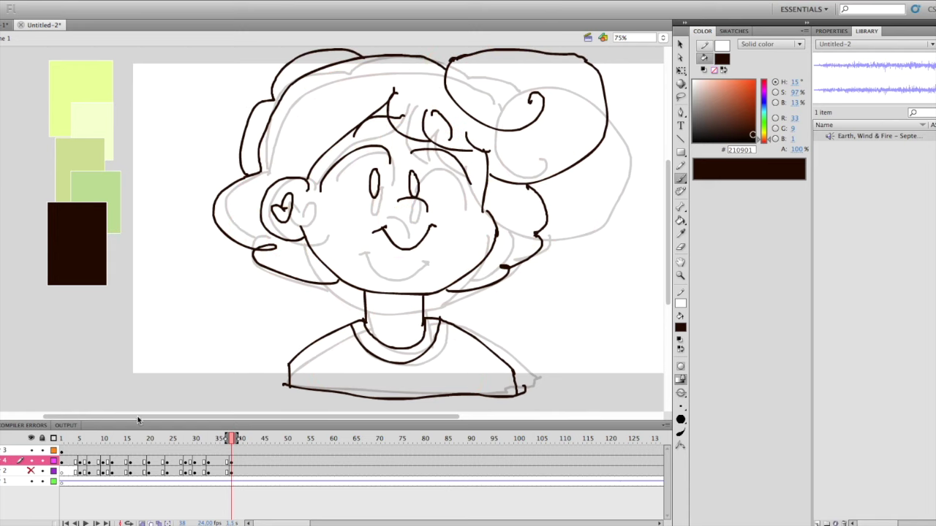
key("Return")
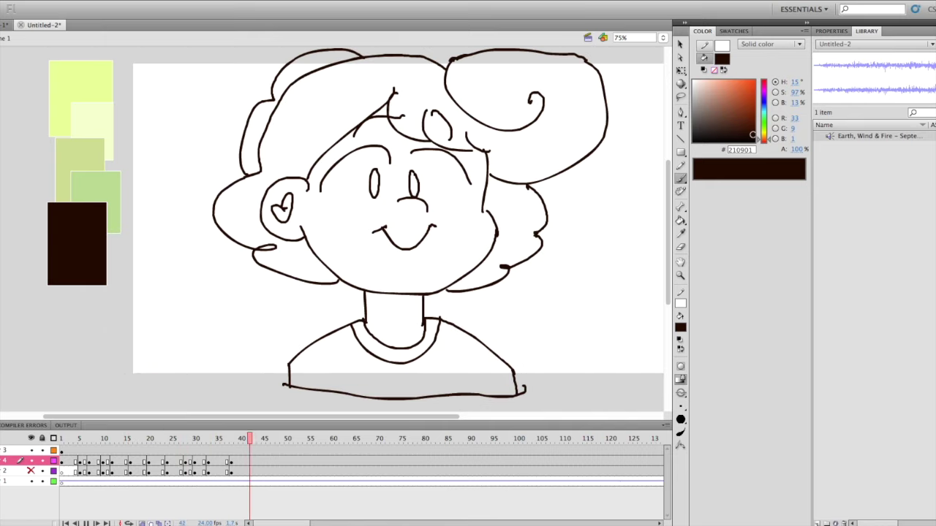
Move the last two keyframes on both the ink and sketch layers one frame earlier and replay the animation.
mouse_move(189, 470)
left_mouse_down()
mouse_move(208, 481)
mouse_move(207, 469)
left_mouse_up()
left_click(205, 472)
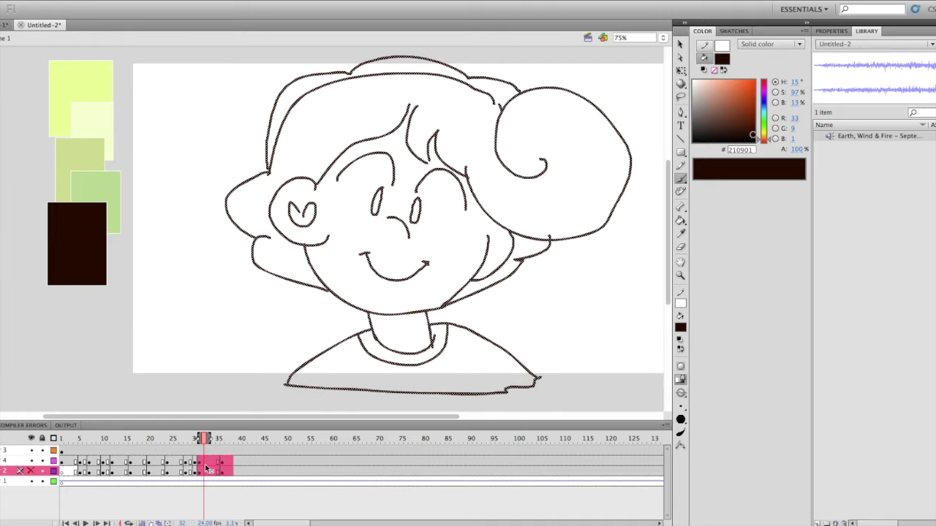
key("Return")
Compare the opening and final inked drawings by alternating between the first few frames and the frames around 38.
mouse_move(234, 451)
left_mouse_down()
mouse_move(62, 457)
mouse_move(83, 457)
mouse_move(77, 471)
left_mouse_up()
left_click(75, 462)
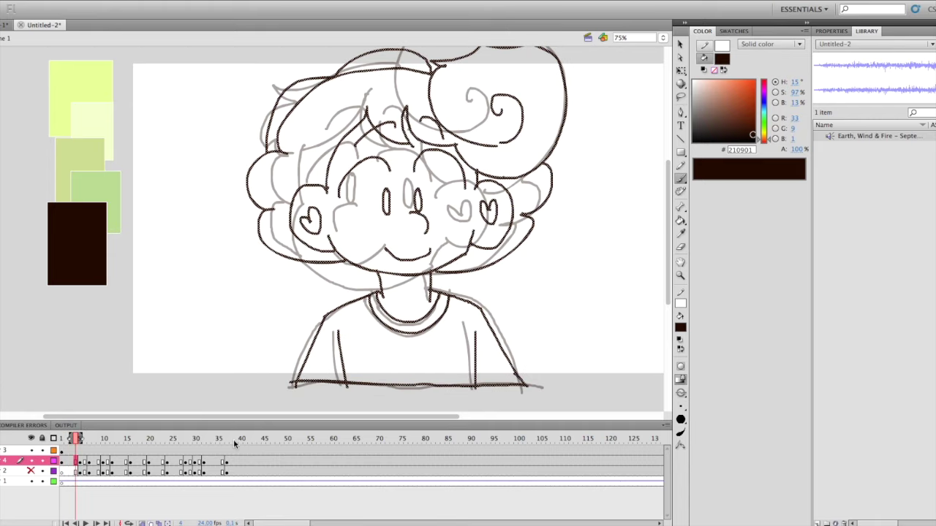
left_click(236, 442)
left_click(70, 443)
left_click(232, 441)
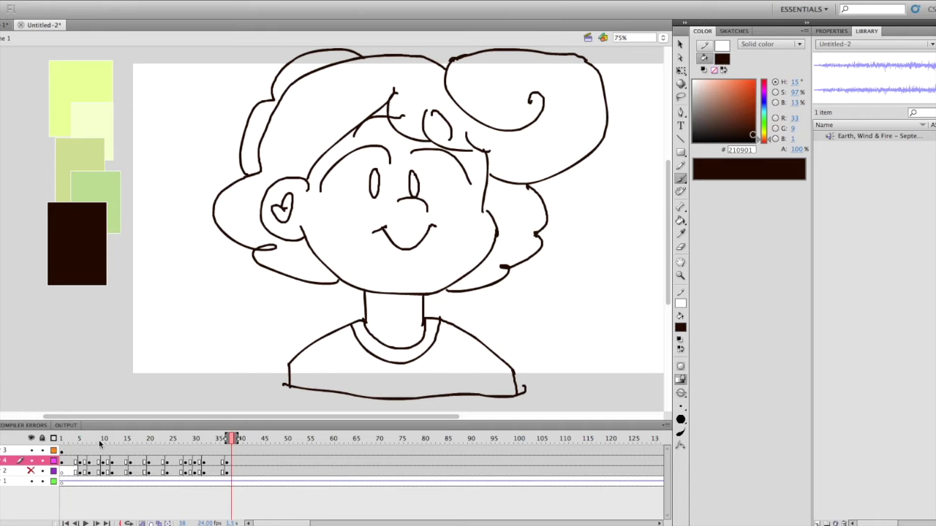
left_click(70, 443)
left_click(254, 442)
left_click(73, 442)
left_click(241, 442)
left_click(69, 442)
left_click(236, 441)
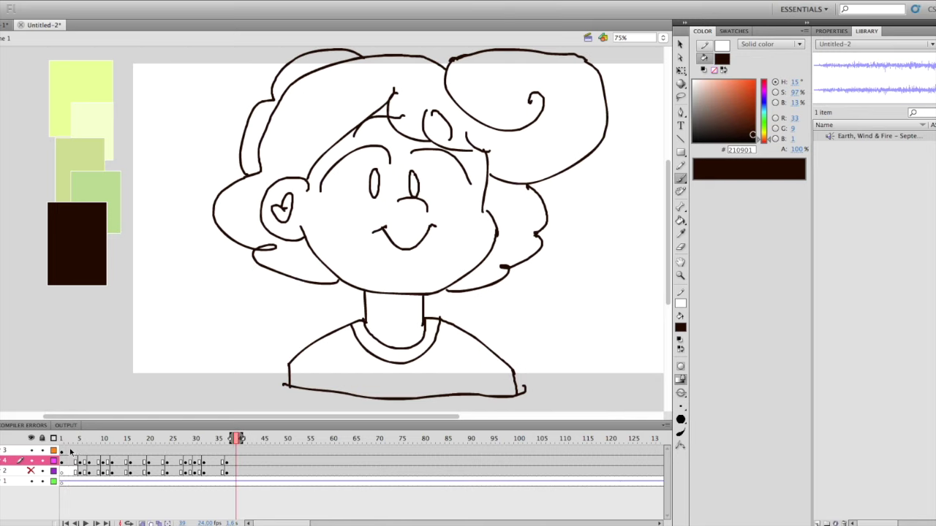
Scrub through the inked drawings from the end of the animation back to the opening frames.
left_click(71, 452)
left_click(238, 443)
left_click_drag(126, 441, 251, 438)
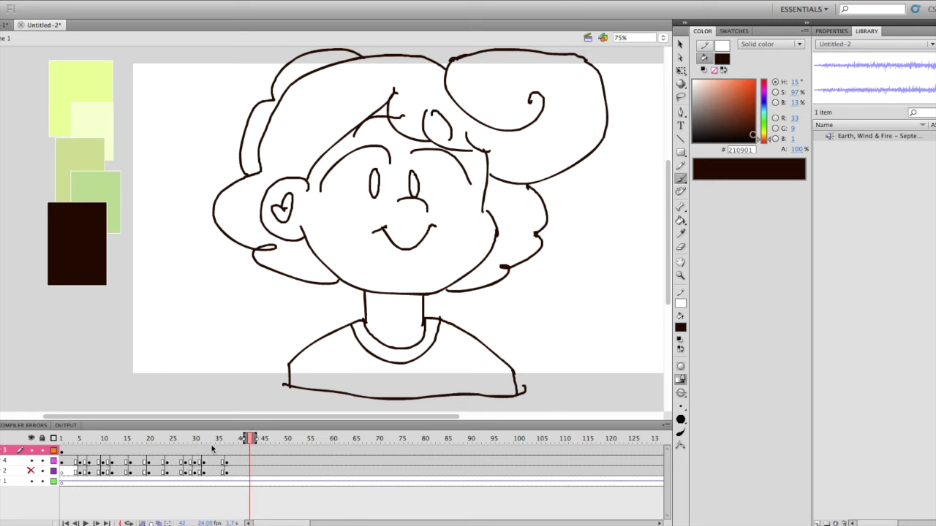
mouse_move(84, 438)
left_mouse_down()
mouse_move(59, 446)
mouse_move(72, 445)
left_mouse_up()
Insert a blank keyframe at frame 3 of the ink layer and ink the in-between's face outline, one eyebrow and one eye.
left_click(76, 462)
left_click(67, 462)
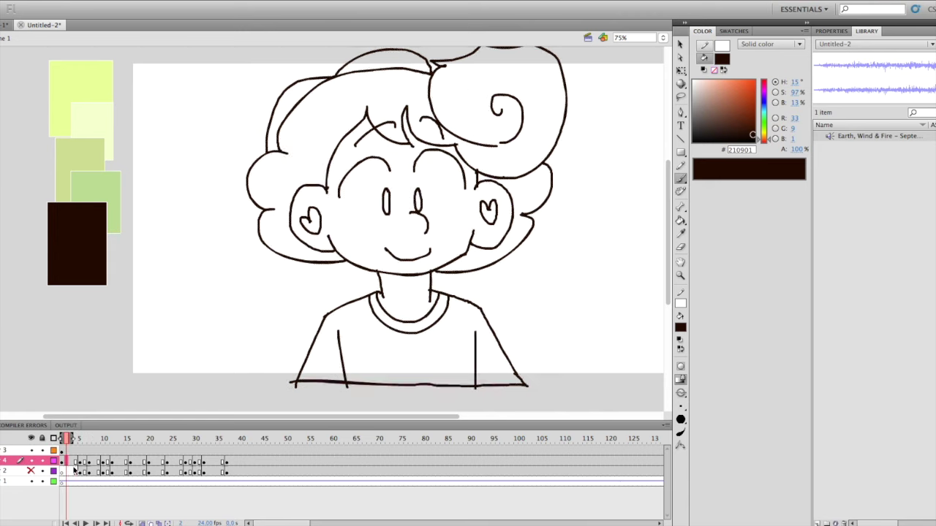
key("period")
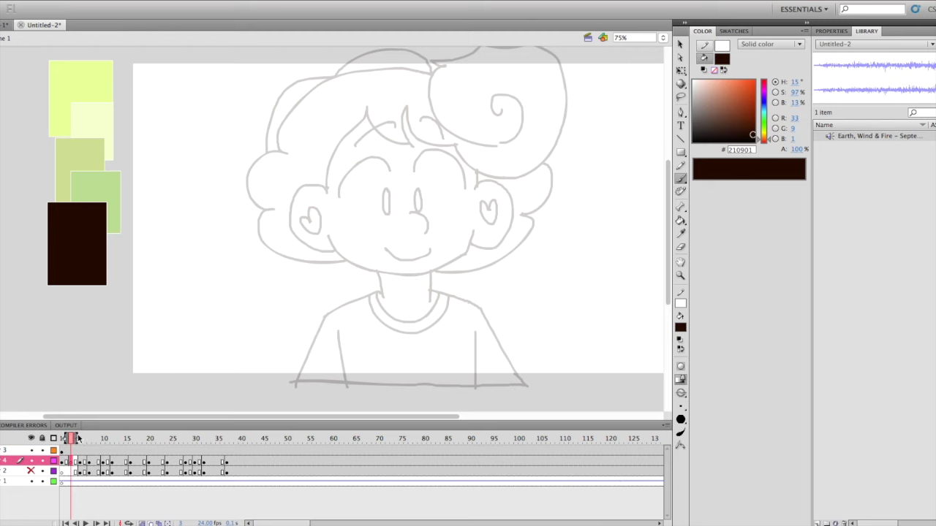
left_click(77, 437)
left_click_drag(312, 176, 312, 214)
key("super+z")
mouse_move(319, 143)
left_mouse_down()
mouse_move(310, 196)
mouse_move(363, 287)
mouse_move(471, 250)
left_mouse_up()
mouse_move(319, 183)
left_mouse_down()
mouse_move(373, 167)
mouse_move(363, 198)
left_mouse_up()
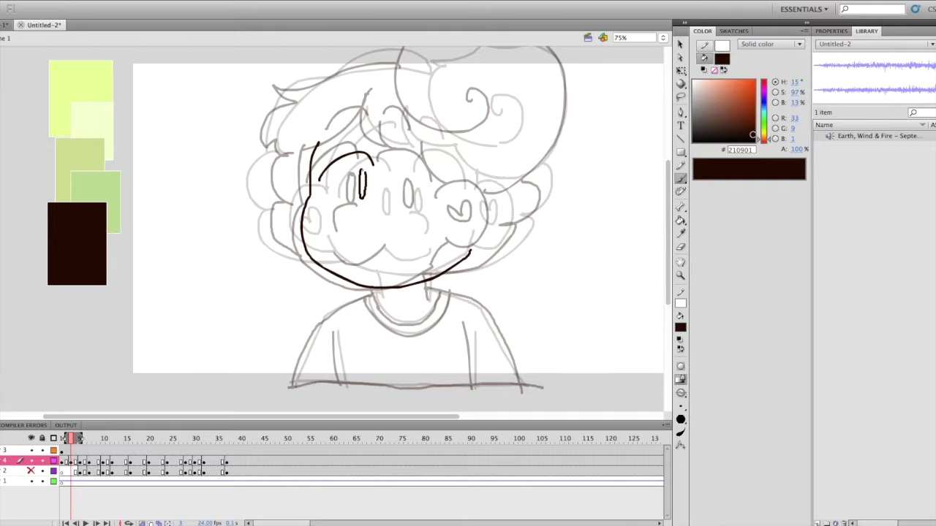
Ink the second eyebrow and eye, the ear, the large curl and the shirt on frame 3.
left_click_drag(395, 168, 447, 178)
left_click_drag(420, 170, 421, 203)
left_click_drag(452, 195, 470, 250)
left_click_drag(563, 50, 492, 185)
left_click_drag(365, 295, 294, 380)
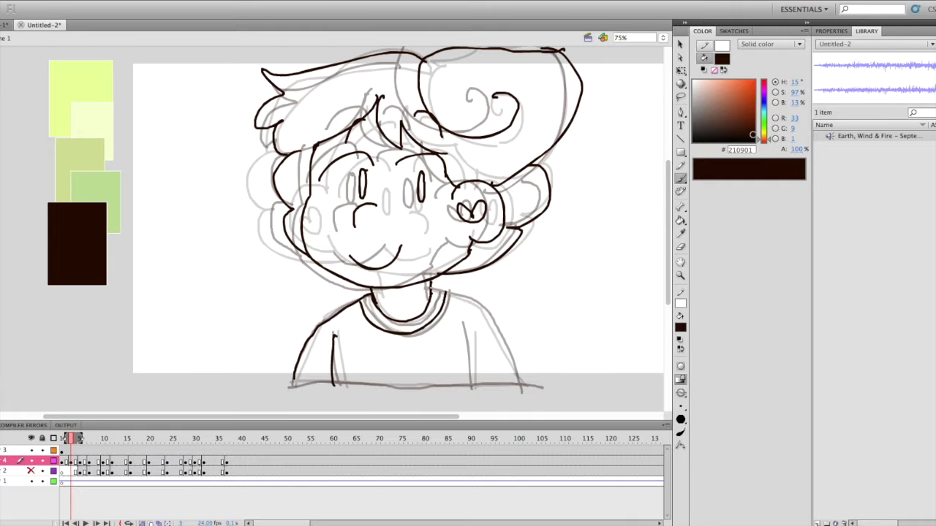
Touch up the chin line of the opening drawing with the eraser and ink an in-between hair mound around frame 20.
left_click(67, 461)
key("e")
left_click_drag(358, 268, 404, 272)
key("b")
left_click(149, 439)
left_click_drag(113, 357, 236, 395)
Ink the in-between's tilted face, smile, ear and back hair on frame 9.
left_click(99, 438)
left_click_drag(243, 178, 329, 292)
left_click_drag(212, 289, 264, 277)
left_click_drag(320, 253, 330, 294)
left_click_drag(384, 198, 393, 190)
Move the later keyframes of the ink and sketch layers earlier, and ink the collar and shoulder on frame 9.
left_click_drag(130, 461, 226, 471)
left_click_drag(221, 472, 207, 471)
left_click(98, 461)
mouse_move(313, 329)
left_mouse_down()
mouse_move(345, 376)
mouse_move(365, 307)
left_mouse_up()
left_click_drag(380, 298, 482, 375)
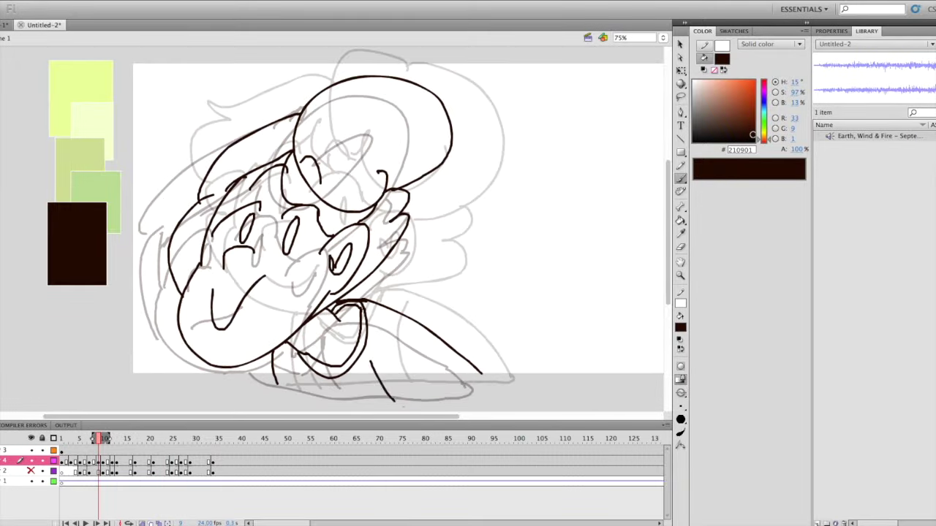
Ink in-betweens of the low hair mound sliding along the stage's lower edge, starting around frame 21.
left_click(144, 461)
left_click(154, 439)
left_click_drag(159, 385, 292, 378)
left_click(80, 439)
left_click(158, 439)
left_click(160, 440)
left_click_drag(224, 380, 514, 388)
Ink the in-between hair mounds around frame 31, inserting a blank keyframe there on the ink layer.
left_click(181, 439)
left_click(251, 438)
left_click(200, 439)
left_click_drag(479, 357, 598, 380)
key("F7")
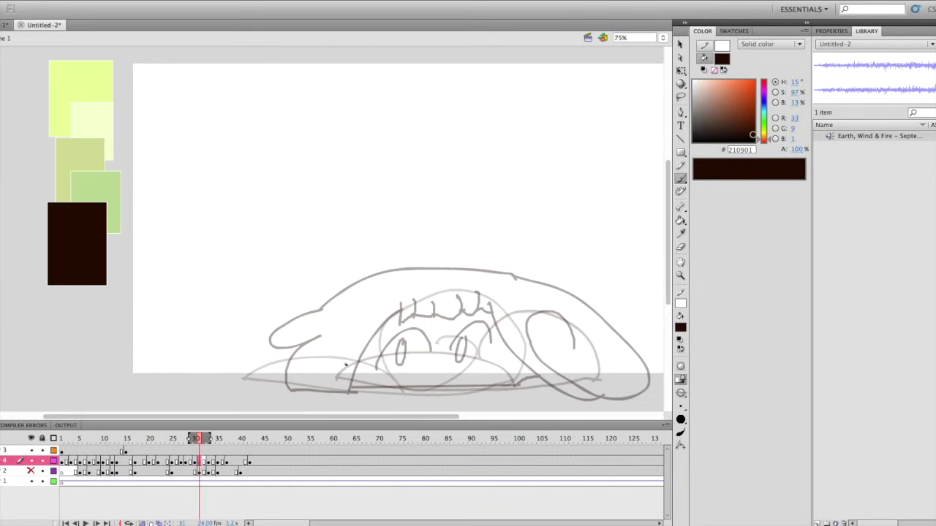
left_click_drag(518, 331, 643, 398)
Ink the face, facial features and surrounding hair of the rising head's in-between on frame 37.
left_click(195, 461)
left_click(61, 451)
left_click(227, 461)
mouse_move(345, 178)
left_mouse_down()
mouse_move(324, 314)
mouse_move(484, 274)
left_mouse_up()
left_click_drag(353, 275, 394, 276)
left_click_drag(302, 202, 300, 284)
left_click_drag(520, 265, 489, 278)
mouse_move(302, 202)
left_mouse_down()
mouse_move(492, 154)
mouse_move(457, 189)
left_mouse_up()
key("q")
Begin the in-between on frame 40 by inking the lower hair tufts and one eyebrow with the Brush tool.
left_click(240, 461)
left_click(245, 461)
key("F8")
key("Escape")
key("b")
mouse_move(280, 179)
left_mouse_down()
mouse_move(481, 136)
mouse_move(268, 246)
left_mouse_up()
left_click_drag(267, 246, 310, 304)
left_click_drag(319, 202, 379, 201)
Ink the hairline, large curl, upper hair, ear and jaw on frame 40.
left_click_drag(306, 229, 383, 136)
left_click_drag(435, 161, 534, 177)
left_click_drag(272, 190, 476, 121)
left_click_drag(310, 231, 334, 293)
left_click_drag(334, 294, 481, 235)
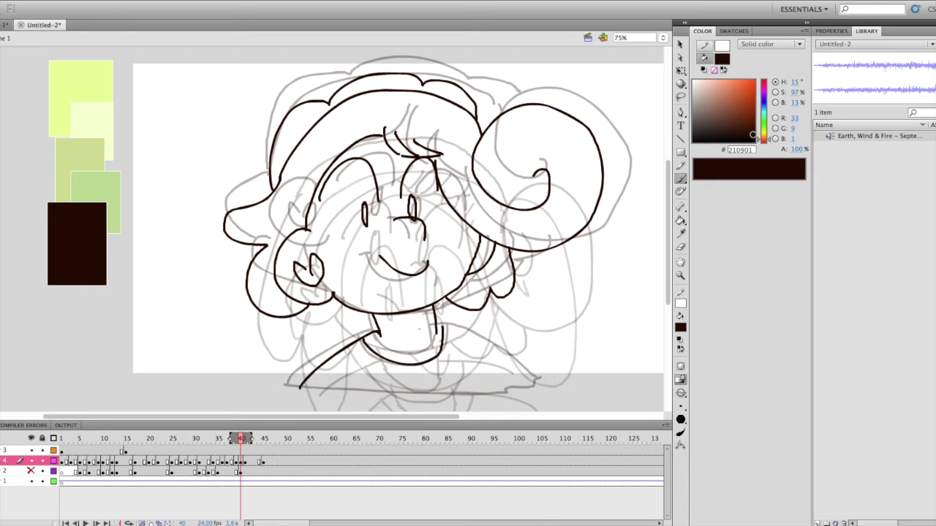
Play the animation, and ink the face outline, nose and ear of the in-between on frame 44.
left_click(61, 451)
key("Return")
left_click(259, 461)
left_click_drag(314, 205, 486, 206)
left_click_drag(499, 153, 486, 205)
left_click_drag(414, 205, 444, 235)
left_click_drag(310, 182, 305, 239)
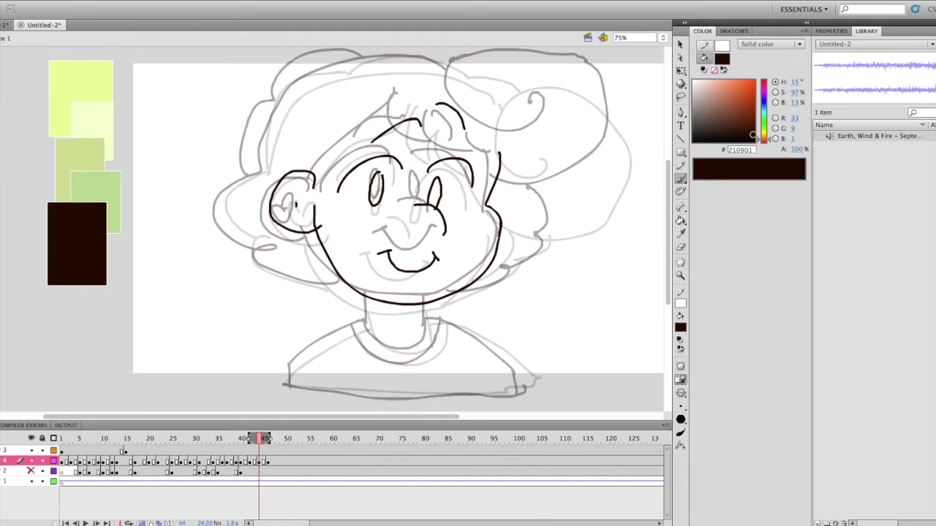
Ink the back hair, large curl, upper hair outline and neck on frame 44.
left_click_drag(260, 174, 338, 283)
left_click_drag(527, 186, 447, 291)
left_click_drag(452, 60, 530, 100)
left_click_drag(272, 100, 445, 60)
left_click_drag(365, 294, 365, 325)
Replay and scrub through the inked animation several times to check the new in-betweens.
left_click(61, 438)
key("Return")
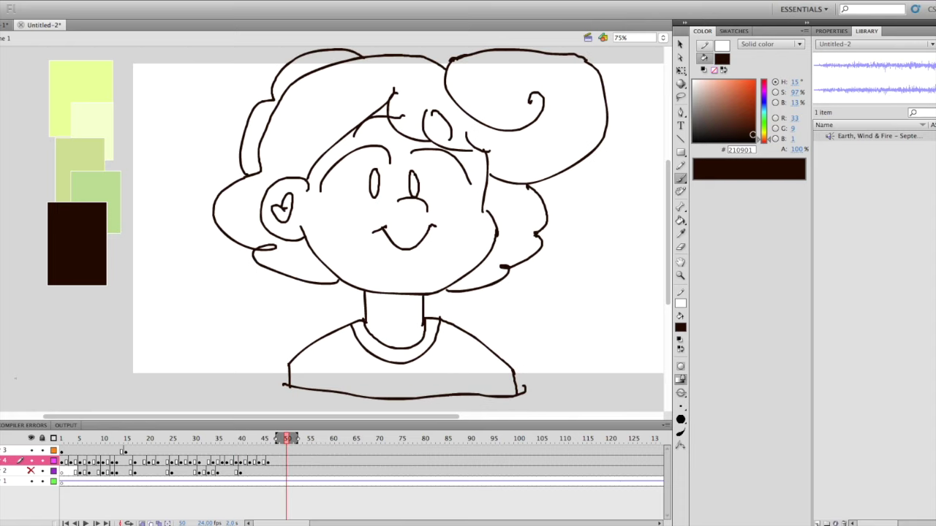
left_click(246, 439)
key("Return")
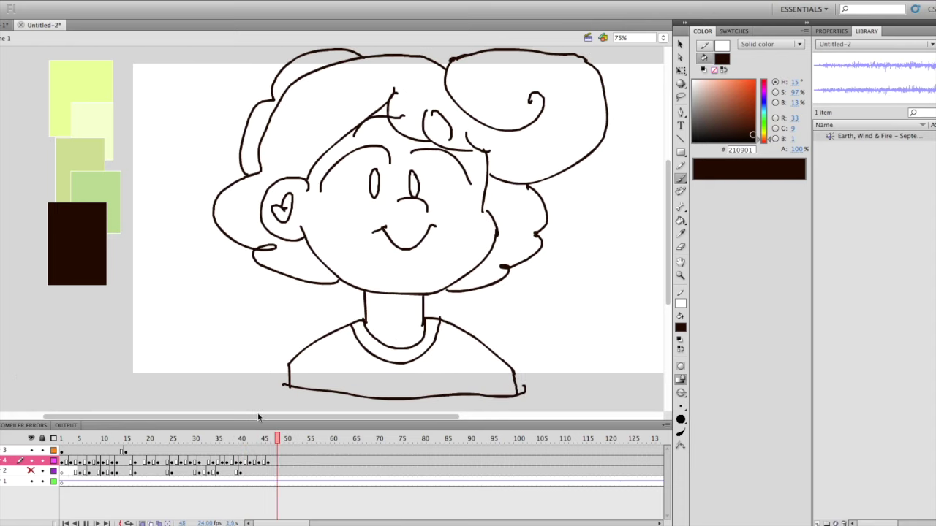
key("Return")
mouse_move(259, 441)
left_mouse_down()
mouse_move(269, 456)
mouse_move(109, 450)
left_mouse_up()
key("Return")
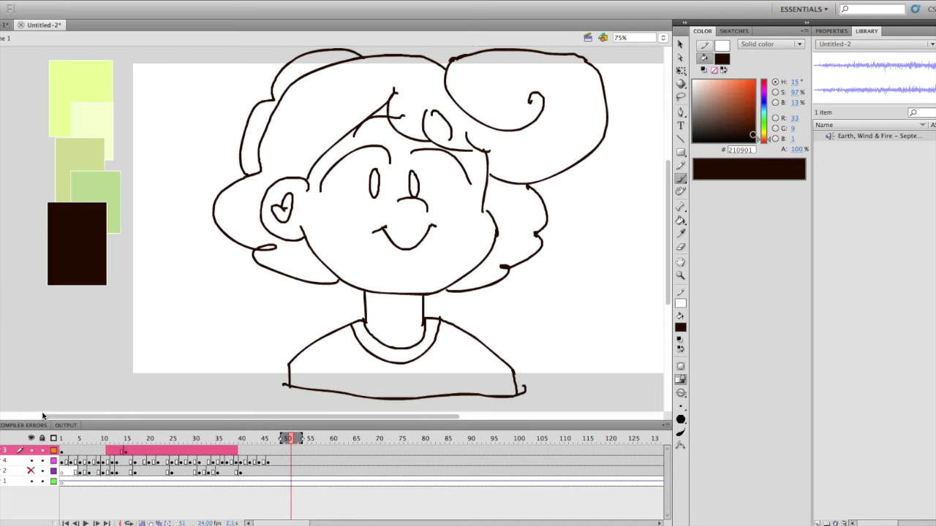
mouse_move(81, 441)
left_mouse_down()
mouse_move(66, 454)
mouse_move(98, 454)
mouse_move(54, 456)
mouse_move(104, 449)
mouse_move(25, 458)
left_mouse_up()
key("Return")
Return to frame 1, switch to the Paint Bucket tool and turn off onion skinning.
left_click(64, 438)
left_click(680, 222)
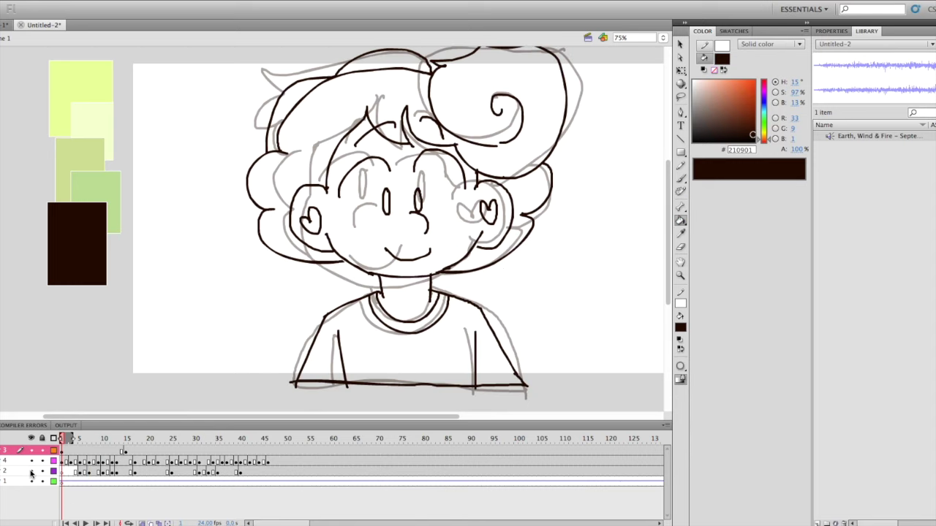
left_click(31, 451)
left_click(31, 451)
left_click_drag(101, 418, 151, 421)
left_click(142, 523)
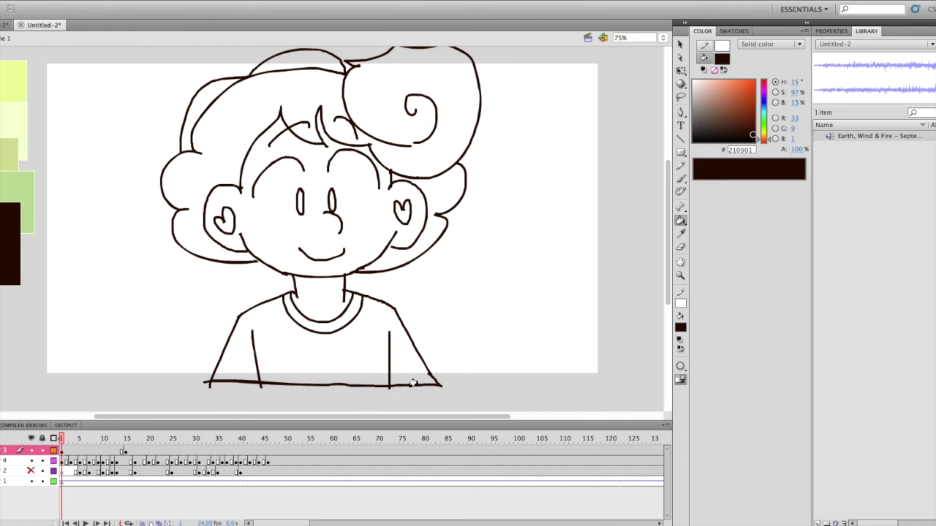
Sample the bright yellow-green swatch (E7FF96) as the fill colour for the hair.
left_click_drag(415, 420, 388, 422)
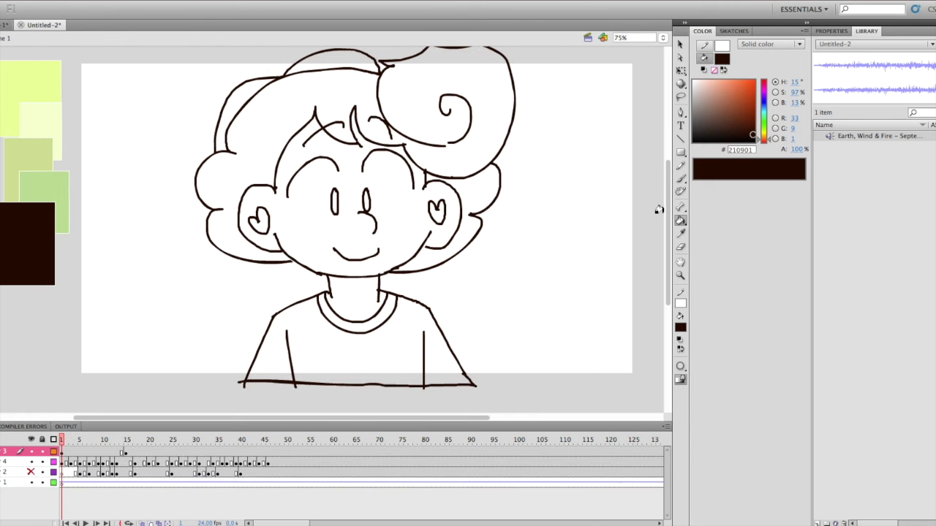
left_click_drag(667, 206, 667, 203)
key("i")
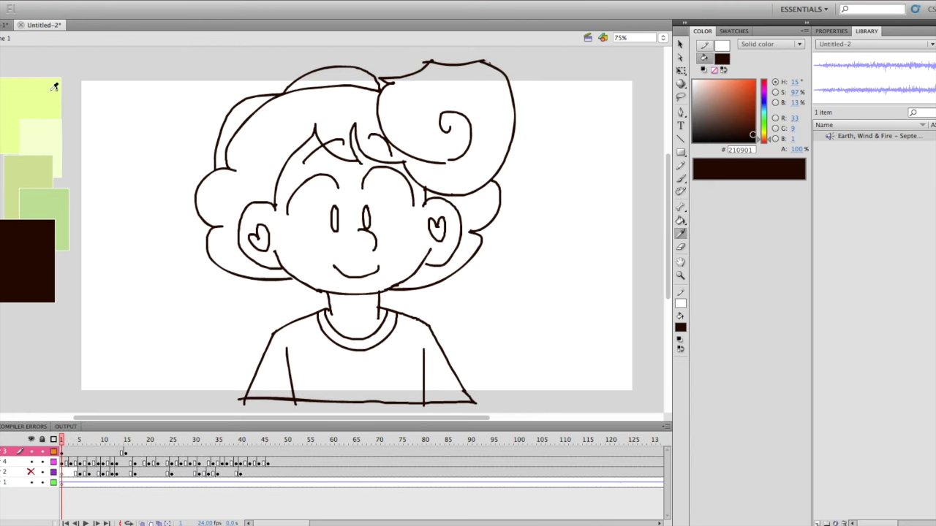
left_click(46, 96)
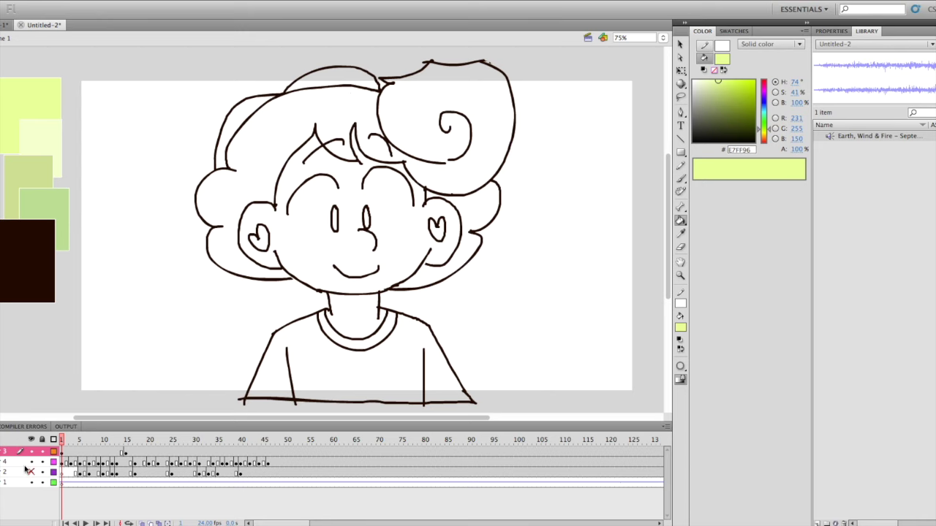
Select the opening drawing on the ink layer and set the Paint Bucket gap size to Close Medium Gaps.
left_click(67, 465)
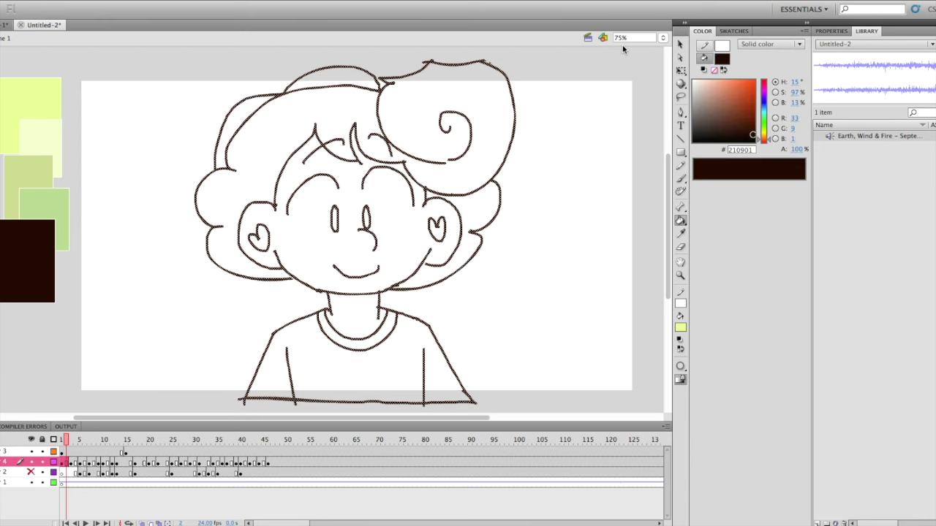
key("super+z")
key("ctrl+z")
left_click(67, 463)
left_click(681, 366)
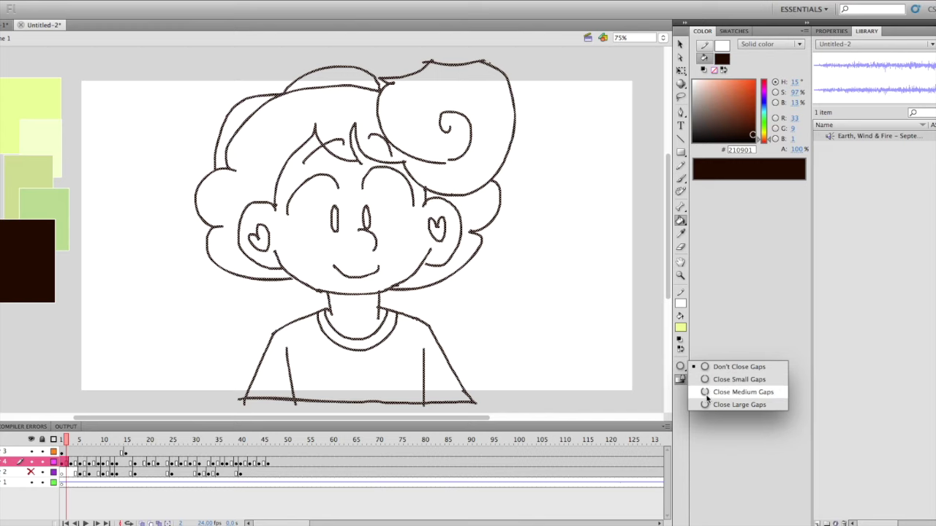
left_click(698, 367)
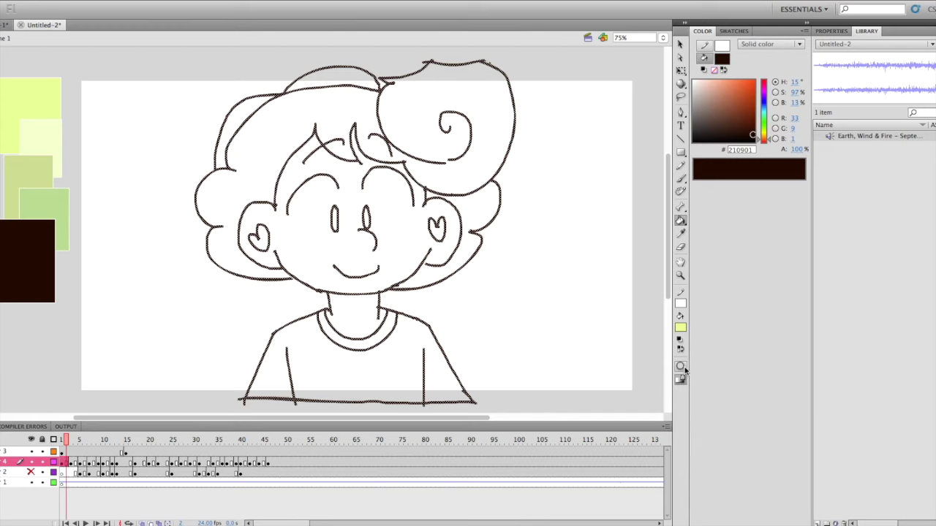
left_click(683, 367)
left_click(742, 392)
Fill the opening drawing's hair with the yellow-green, changing the gap size to Close Large Gaps for the remaining back hair.
left_click(303, 129)
left_click(336, 77)
left_click(235, 111)
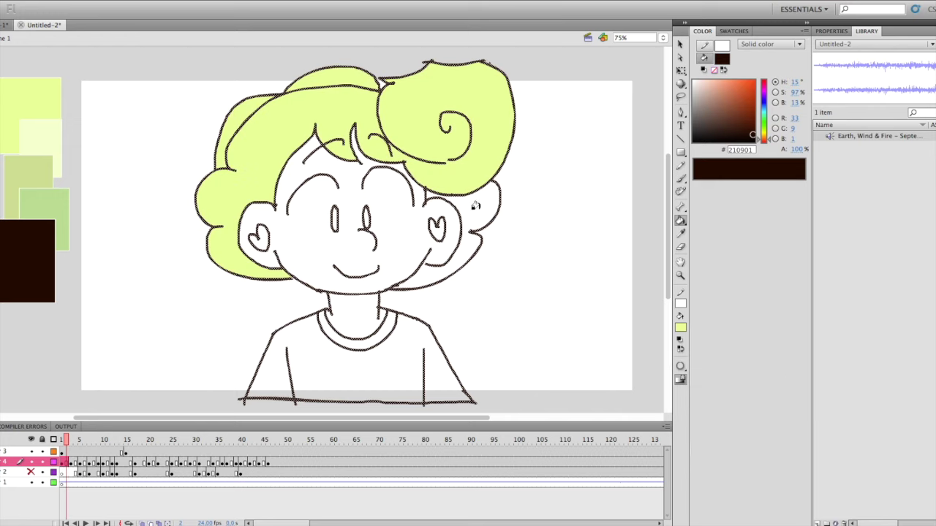
left_click(478, 207)
key("ctrl+z")
left_click(680, 367)
left_click(729, 404)
left_click(425, 190)
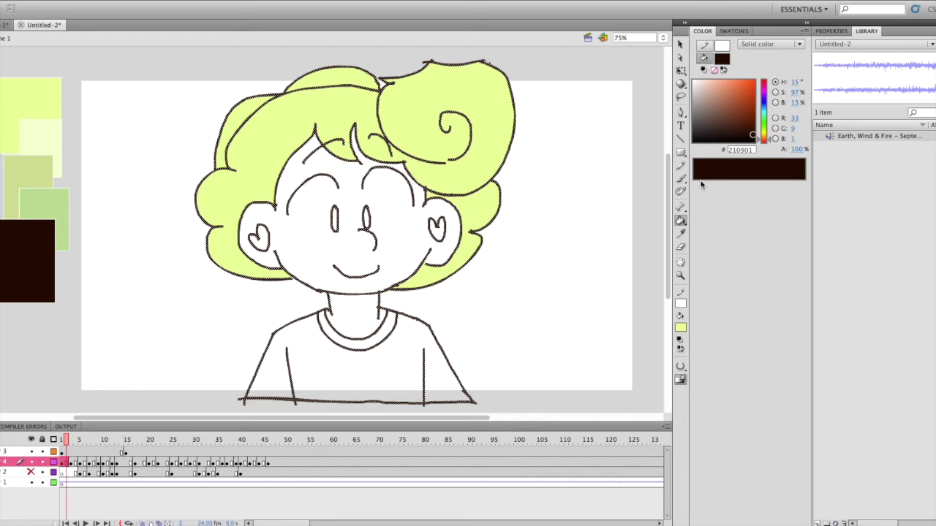
Fill the main hair, curl and back hair on frame 4 with the yellow-green.
left_click(76, 438)
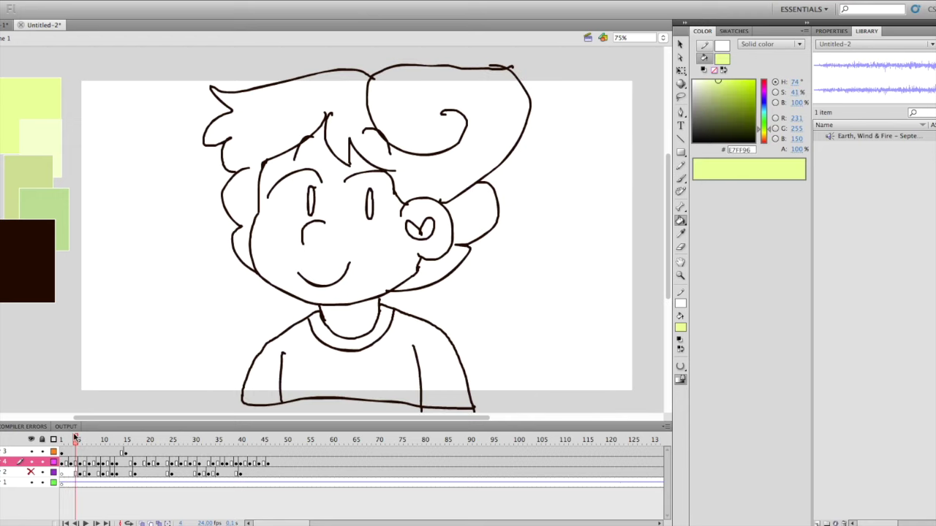
left_click(306, 119)
left_click(458, 213)
left_click(439, 269)
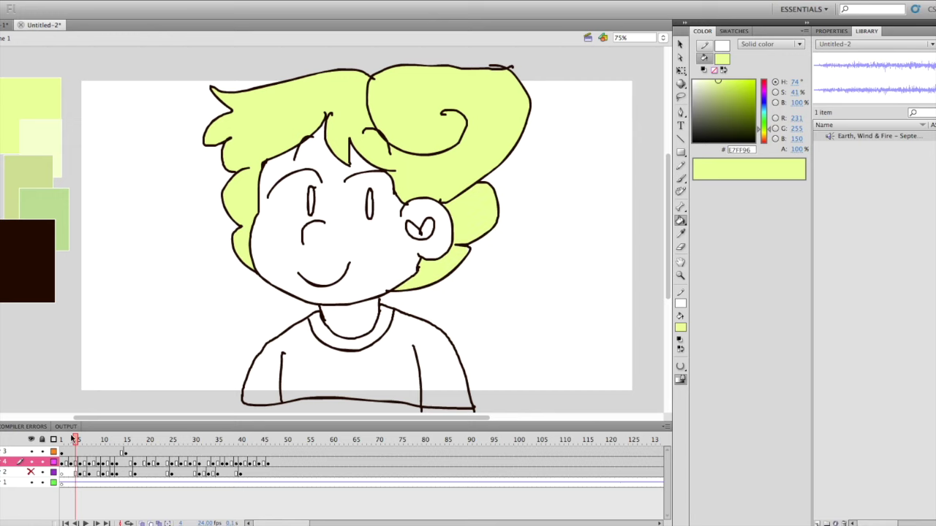
Brush a yellow-green line across the curl's open top on frame 6 and fill the hair with the same colour.
left_click(83, 441)
left_click(680, 365)
left_click(724, 390)
left_click(680, 178)
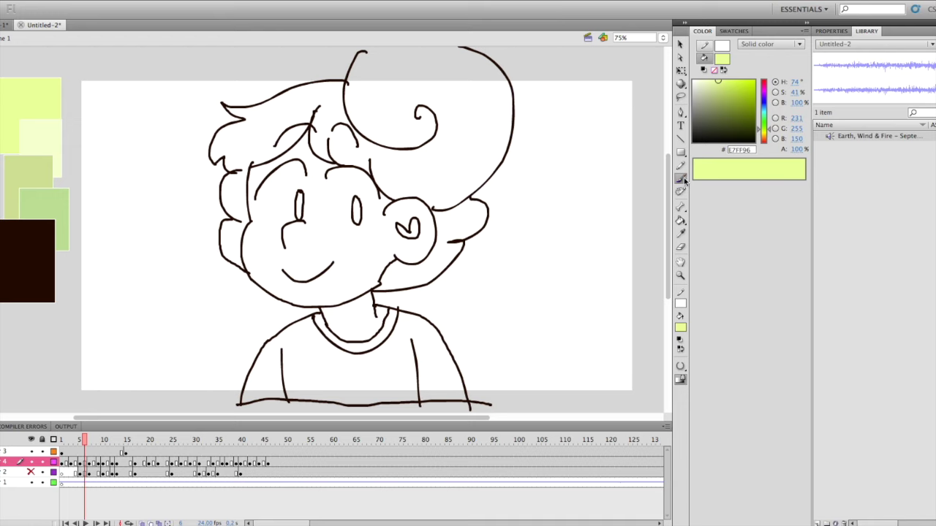
left_click_drag(340, 57, 497, 55)
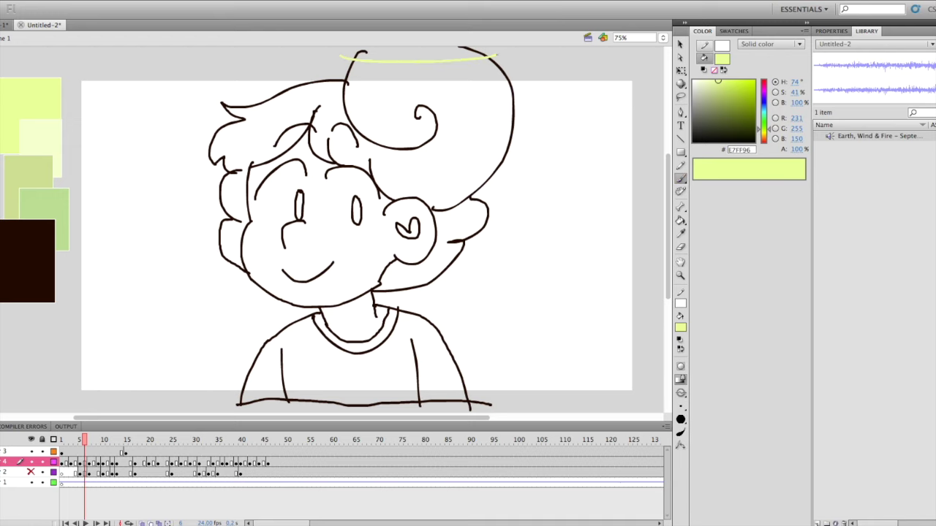
left_click(680, 220)
left_click(500, 158)
left_click(454, 259)
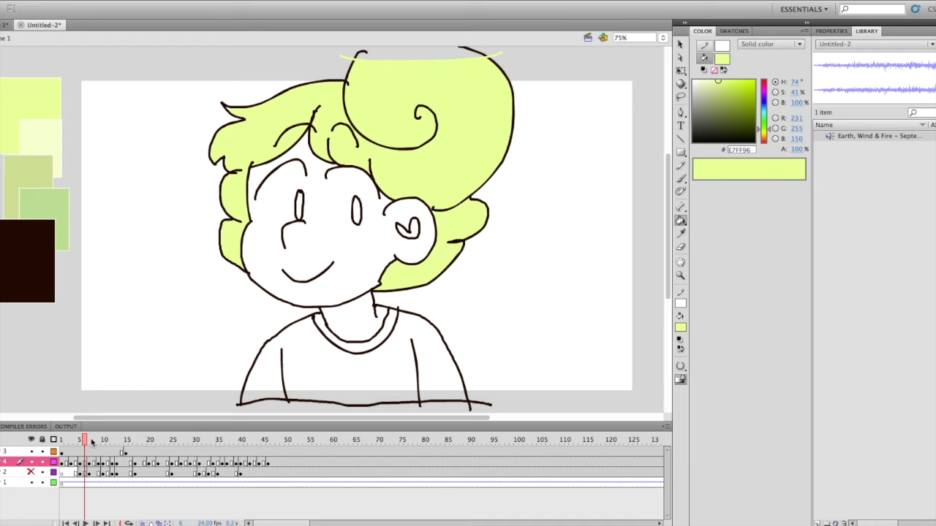
Fill the curl, fringe and swept hair on frame 7 with the yellow-green.
left_click(90, 441)
left_click(324, 162)
left_click(191, 175)
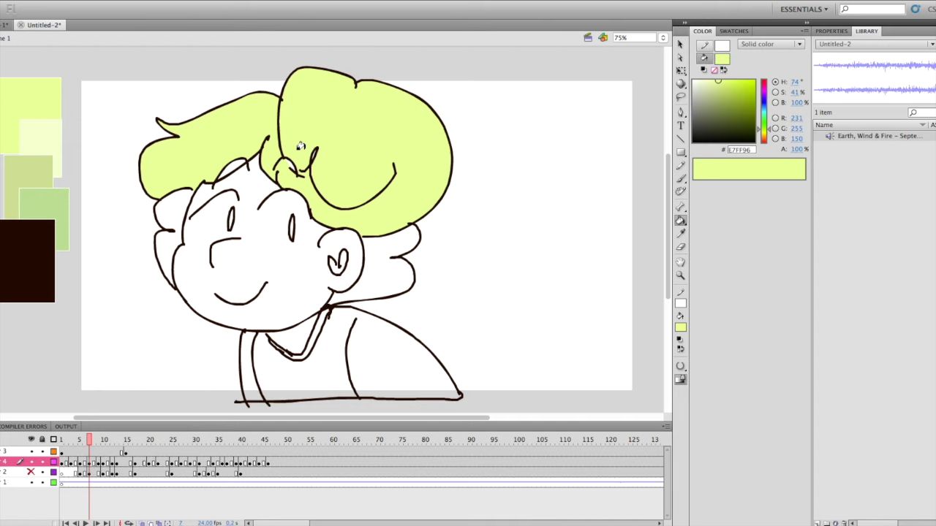
left_click(231, 164)
Fill the curl, swept hair and back hair on frame 11 with the yellow-green.
key("period")
key("period")
key("period")
key("period")
left_click(262, 177)
left_click(290, 237)
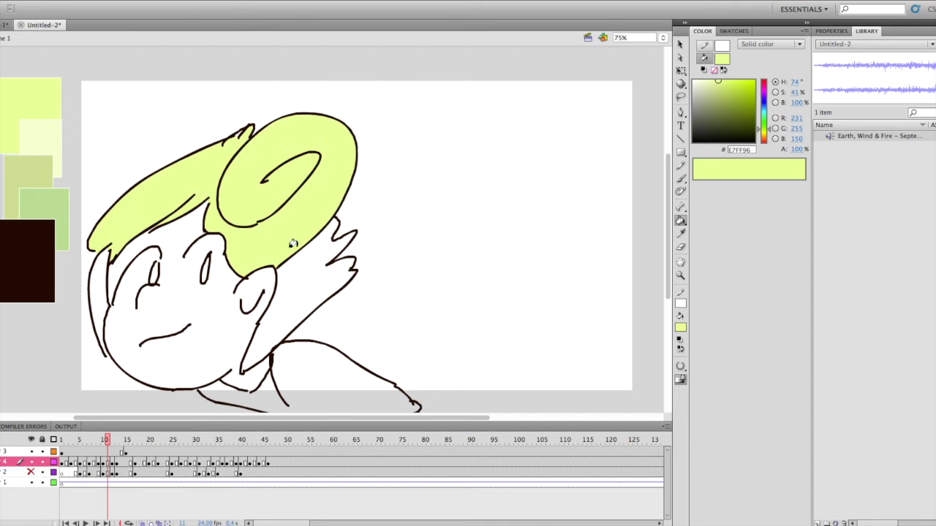
left_click(299, 276)
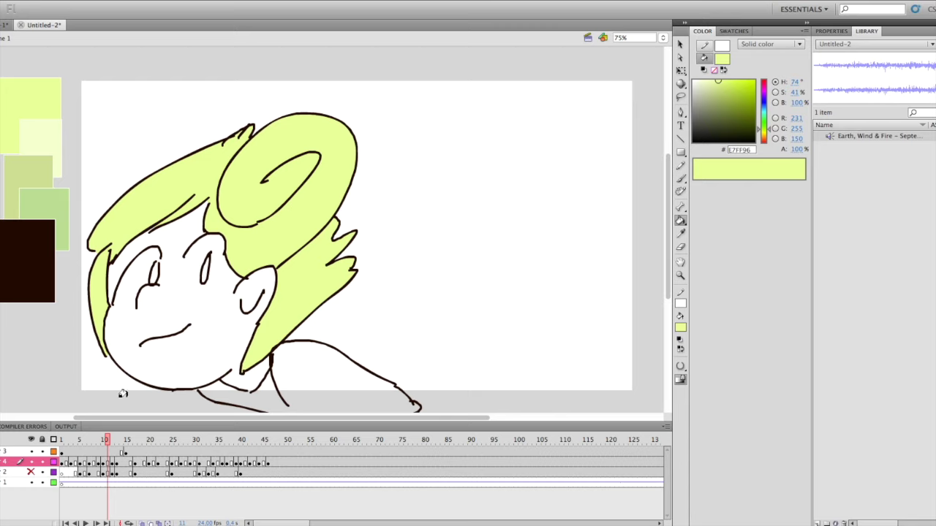
Fill the hair shapes on frames 13, 17, 20 and 22 with the yellow-green.
left_click(115, 445)
left_click(168, 307)
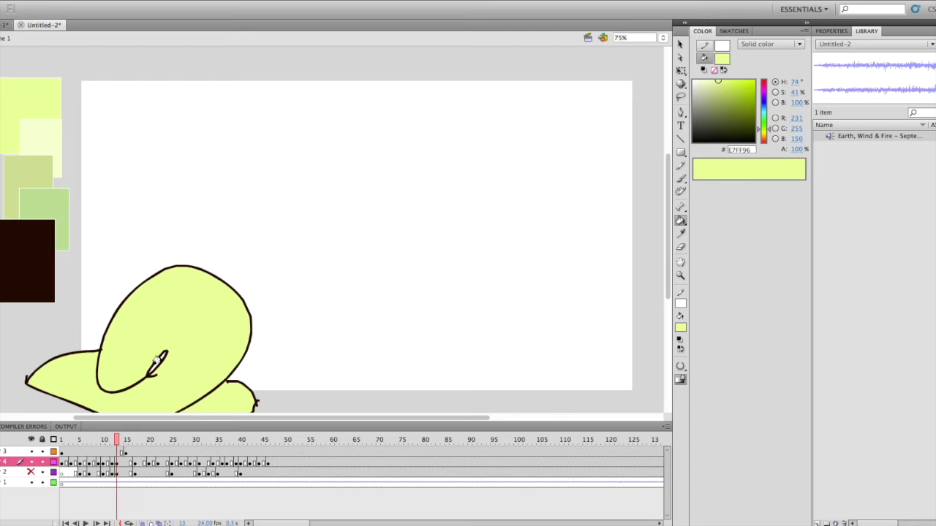
left_click_drag(130, 441, 136, 440)
left_click(138, 387)
left_click(149, 442)
left_click(170, 391)
left_click(158, 441)
left_click(194, 376)
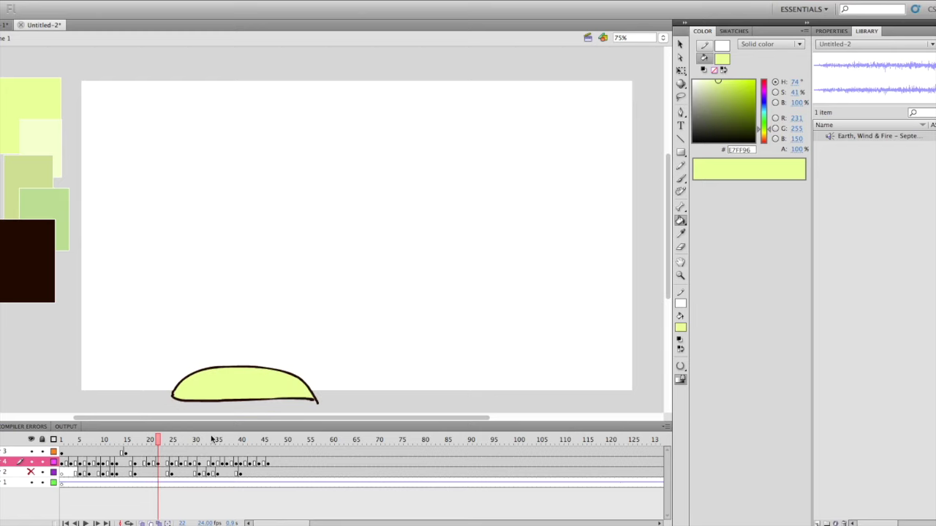
Fill the low hair mounds on frames 25, 28 and 30 with the yellow-green.
left_click(173, 442)
left_click(302, 373)
left_click(185, 442)
left_click(349, 376)
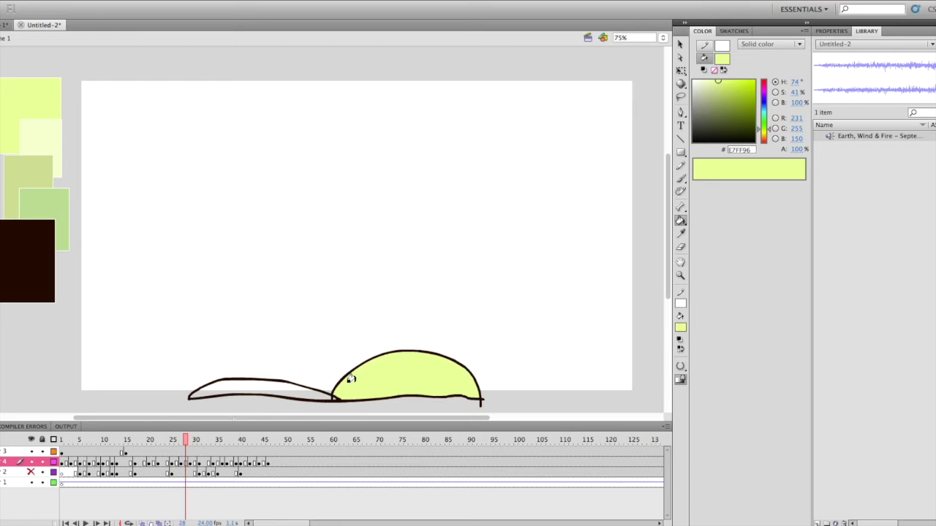
left_click(294, 394)
left_click(195, 447)
left_click(309, 393)
left_click(353, 376)
Fill the low hair mounds on frames 33 and 35 with the yellow-green.
left_click(209, 442)
left_click(350, 385)
left_click(464, 348)
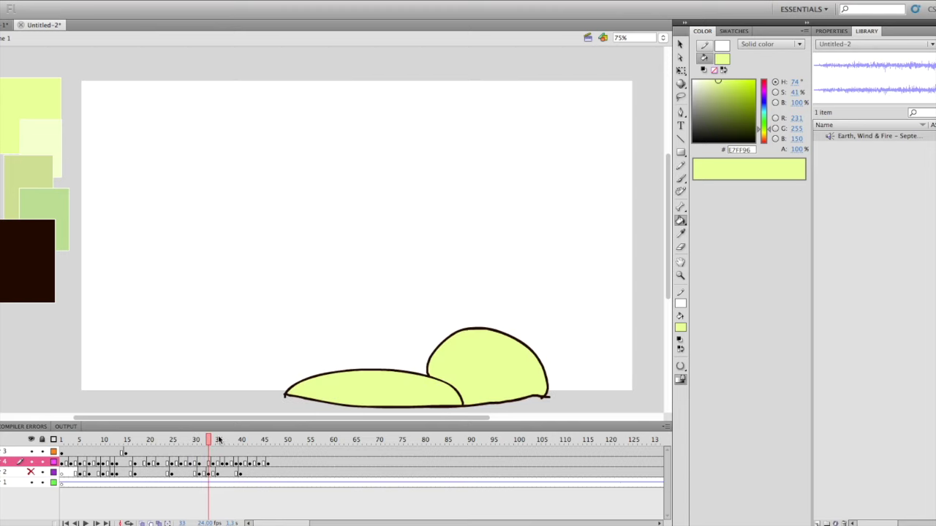
left_click(219, 441)
left_click(448, 381)
Fill the hair, side curl and back hair on frames 36, 38 and 39 with the yellow-green.
left_click(221, 441)
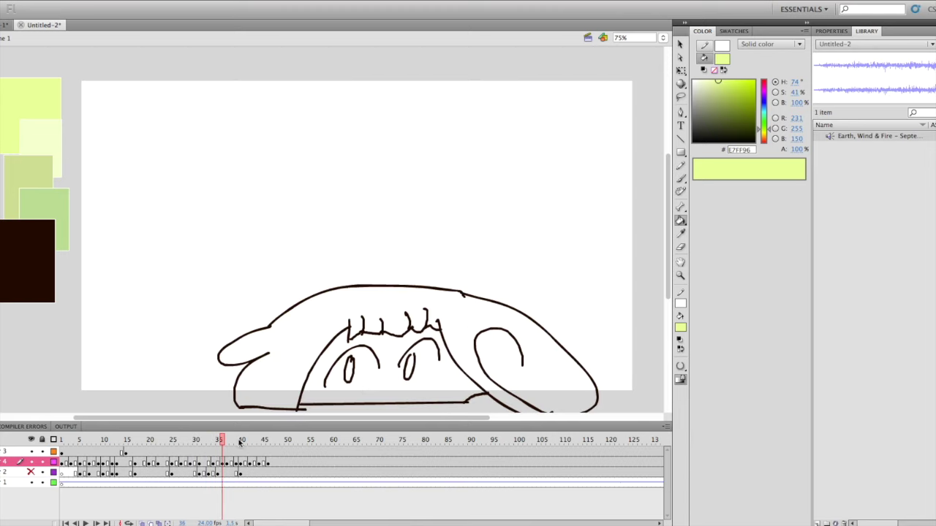
left_click(329, 314)
left_click(232, 443)
left_click(284, 316)
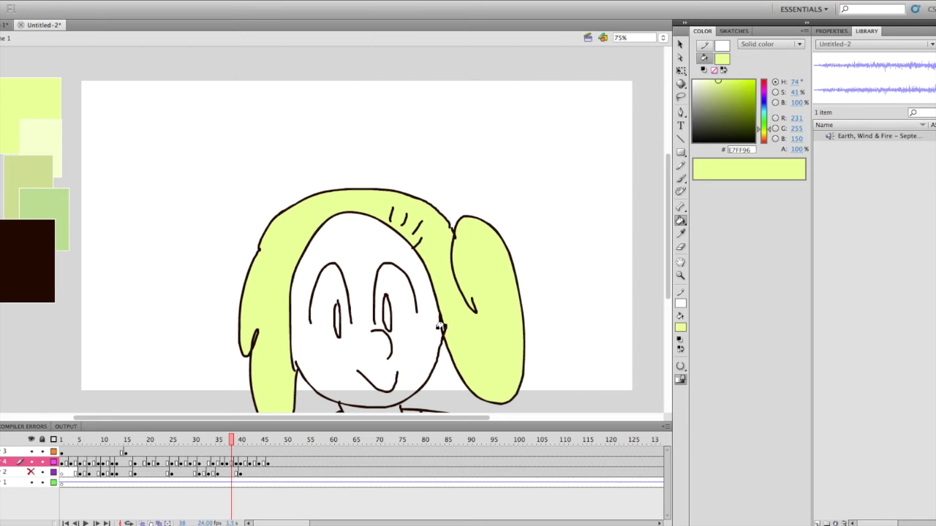
left_click(237, 464)
left_click(432, 270)
left_click(430, 343)
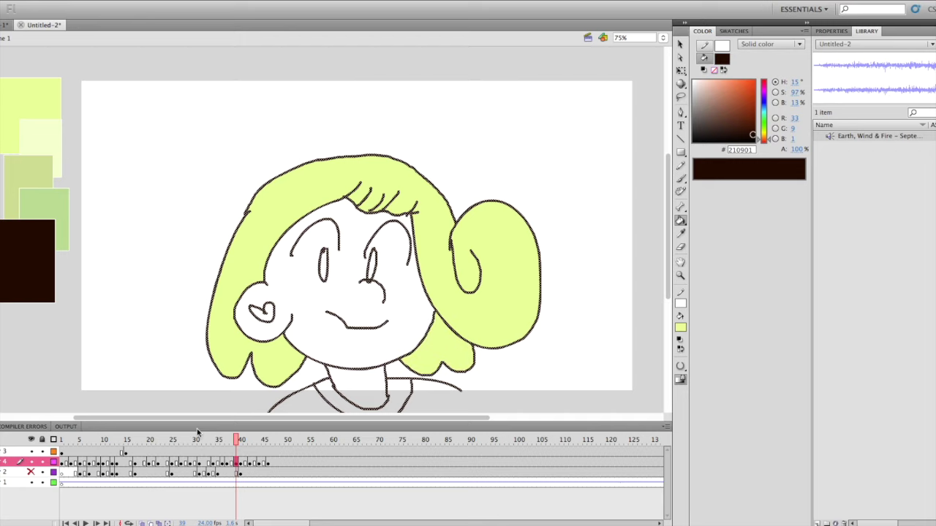
left_click(232, 441)
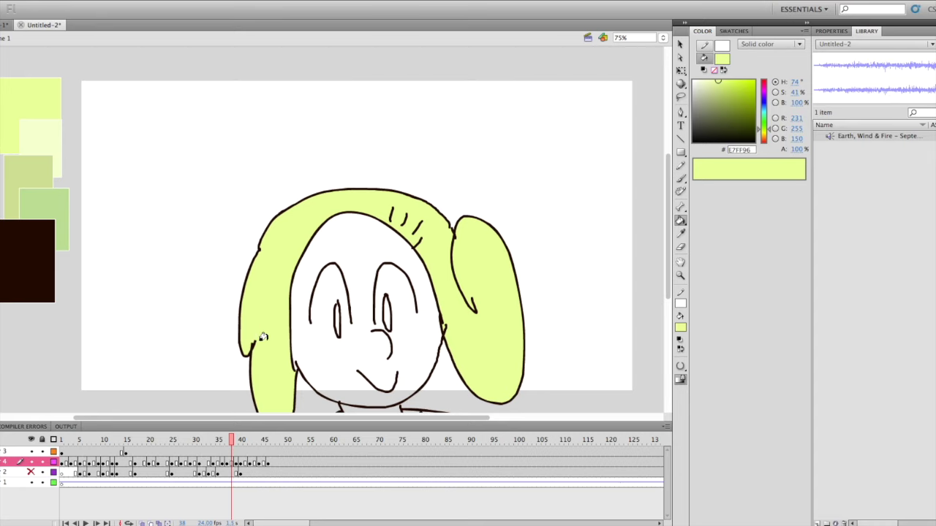
Fill the swept hair, curl, crown tufts and back hair on frame 40 with the yellow-green.
left_click_drag(234, 442, 241, 441)
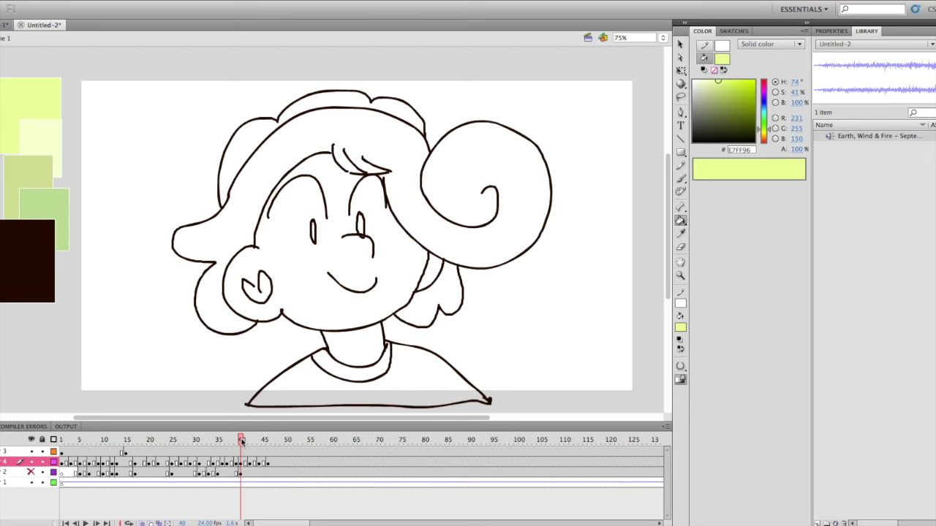
left_click(376, 149)
left_click(247, 141)
left_click(338, 98)
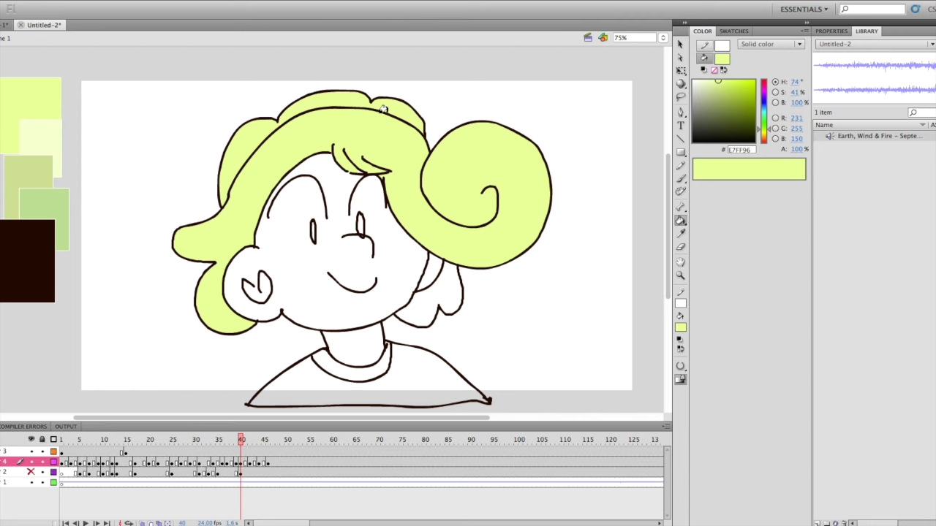
left_click(432, 294)
Fill the main hair, crown tufts and the back hair behind the cheek on frame 42 with the yellow-green.
left_click_drag(244, 447, 250, 446)
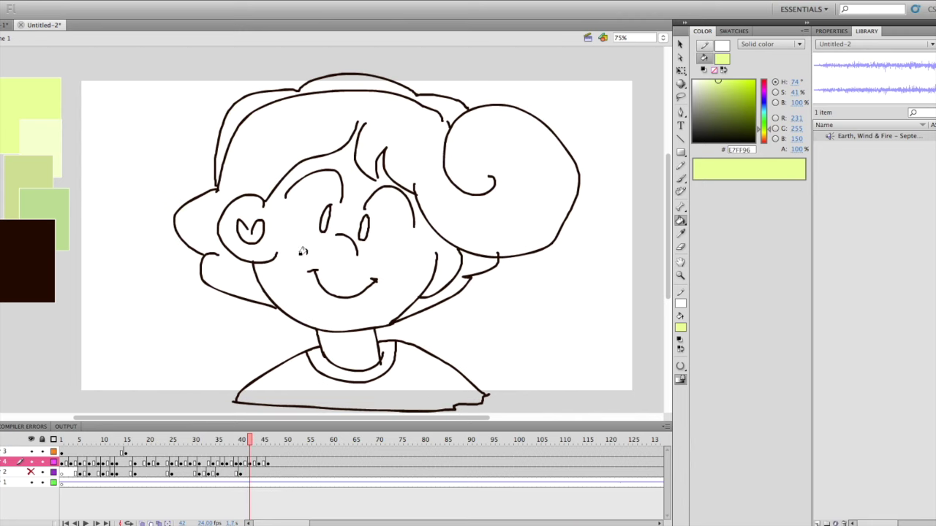
left_click(323, 125)
left_click(335, 82)
left_click(263, 93)
left_click(441, 100)
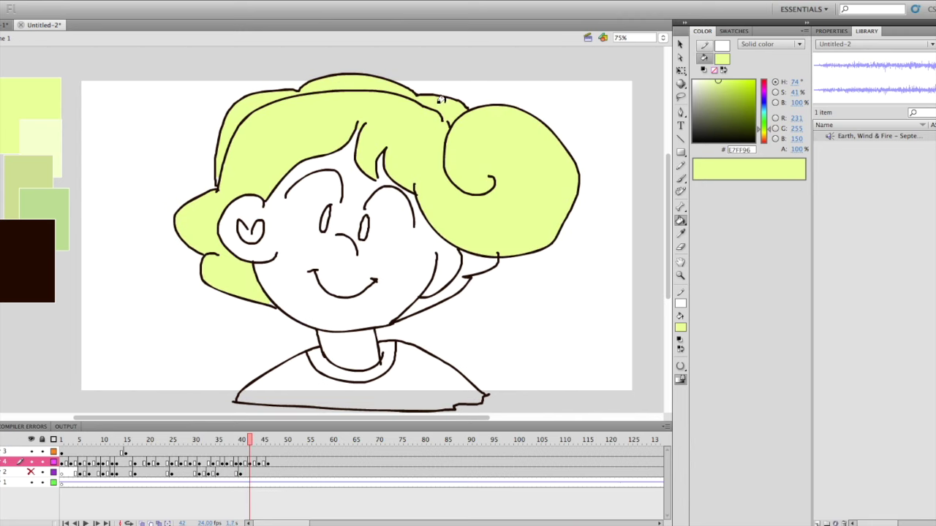
left_click(471, 267)
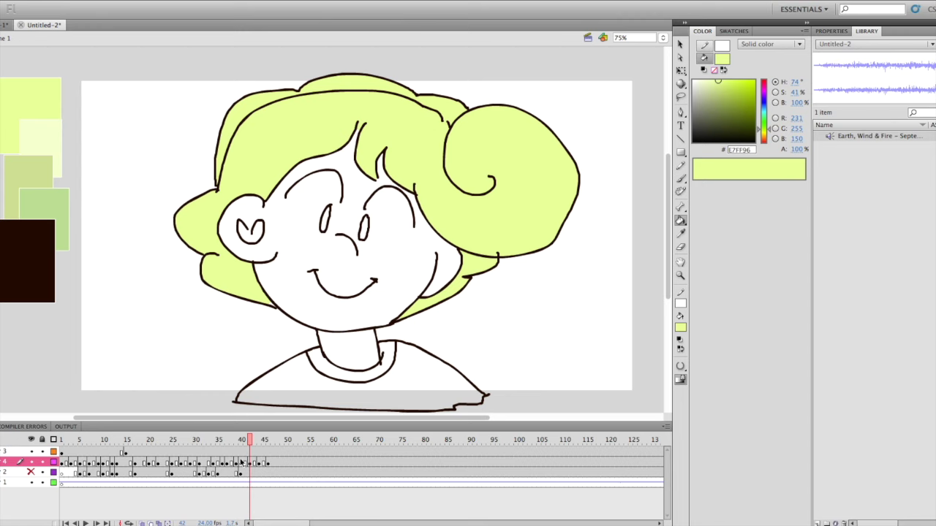
Fill the swept hair, back tufts, large curl and back hair on frame 45 with the yellow-green.
left_click(264, 441)
left_click(250, 156)
left_click(198, 147)
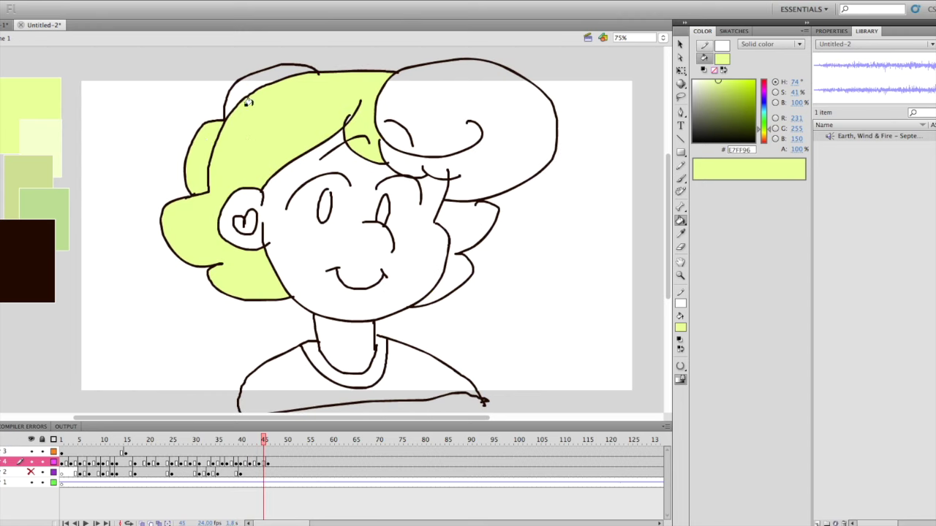
left_click(269, 69)
left_click(398, 128)
left_click(461, 247)
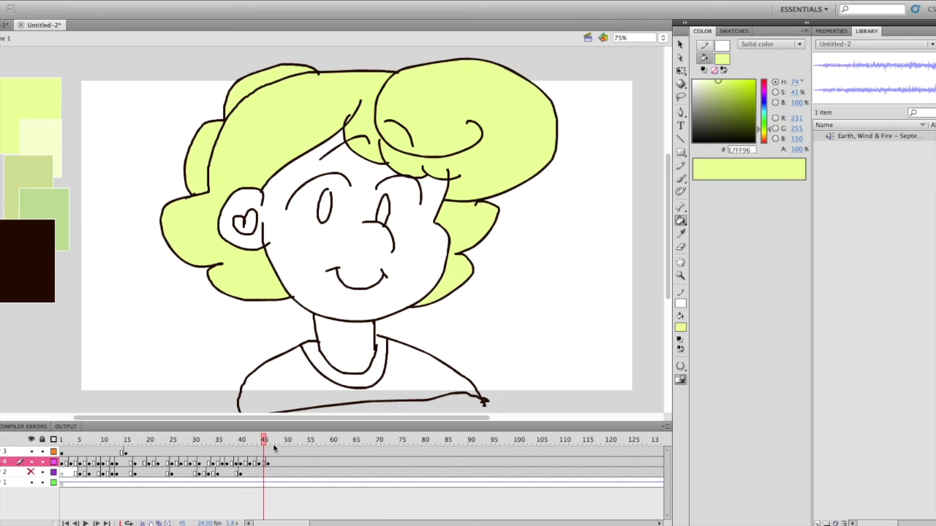
Fill the hair of the final drawing on frame 47 with the yellow-green.
key("period")
key("period")
left_click(447, 256)
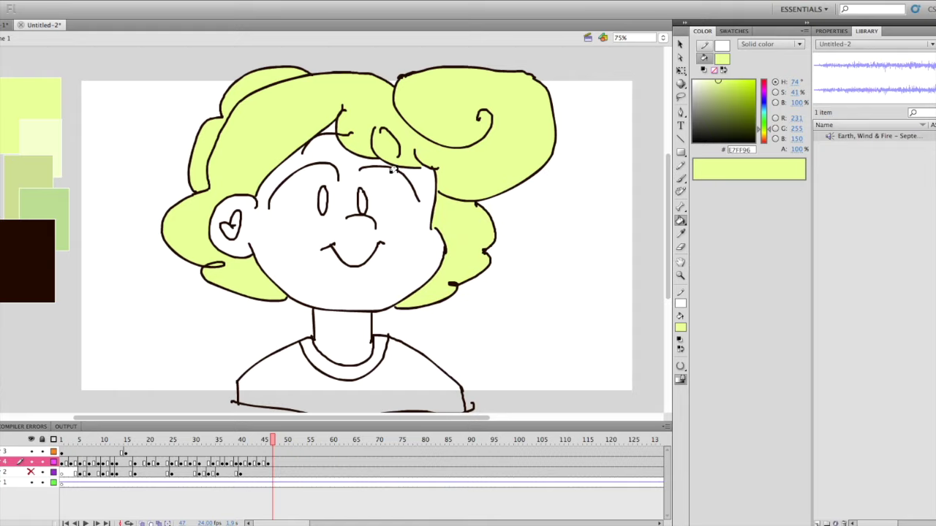
Fill the face, ear and neck areas of the drawings up to frame 39 with the pale yellow F3FFCC.
mouse_move(63, 439)
left_mouse_down()
mouse_move(216, 441)
mouse_move(82, 446)
mouse_move(120, 462)
mouse_move(106, 442)
mouse_move(125, 441)
mouse_move(100, 444)
mouse_move(112, 442)
left_mouse_up()
left_click(193, 296)
left_click(243, 361)
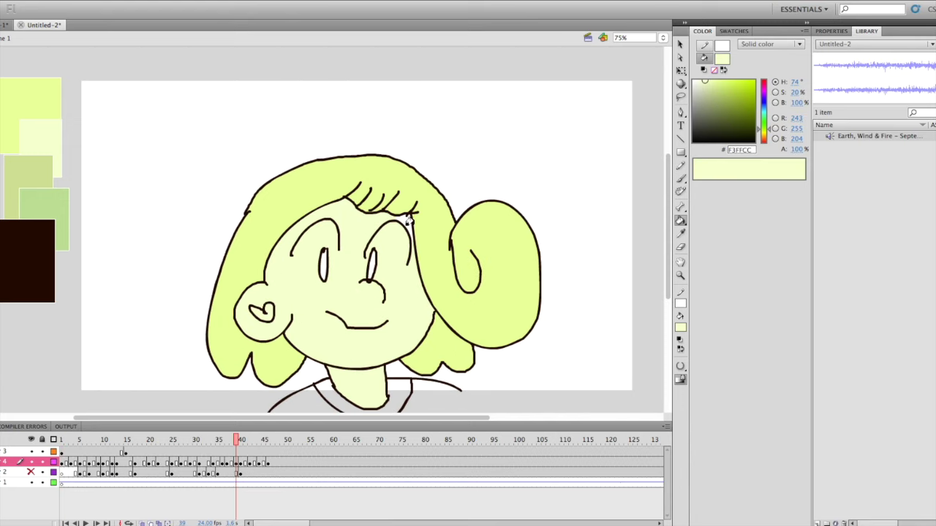
Fill the face and ear on frames 40 and 43 with the pale yellow skin colour.
left_click(239, 444)
left_click(307, 283)
left_click(256, 296)
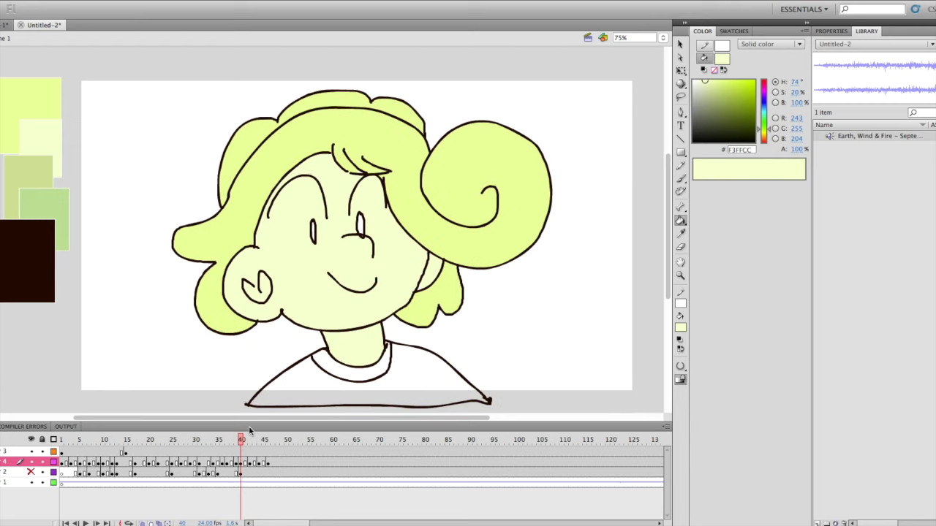
left_click(254, 439)
left_click(304, 309)
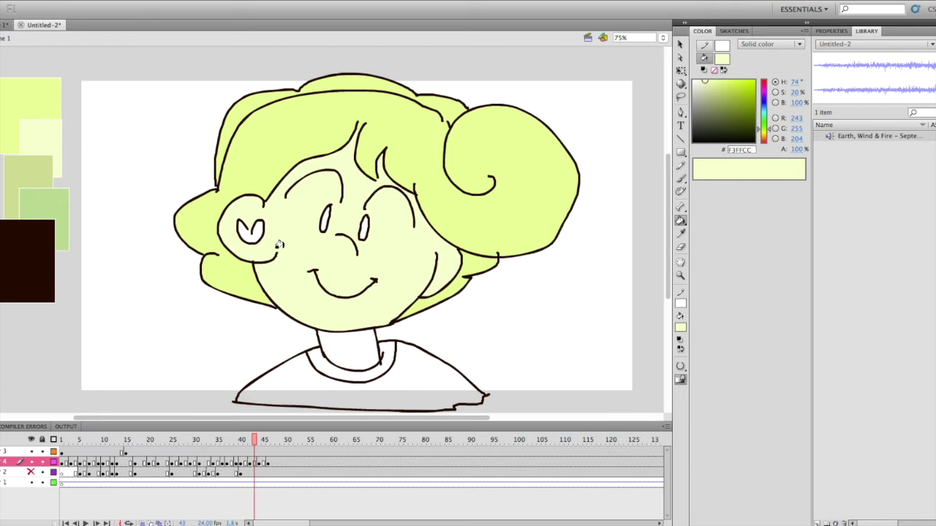
Fill the face and neck on frames 44 and 46 with the pale yellow skin colour.
left_click(257, 446)
left_click(338, 254)
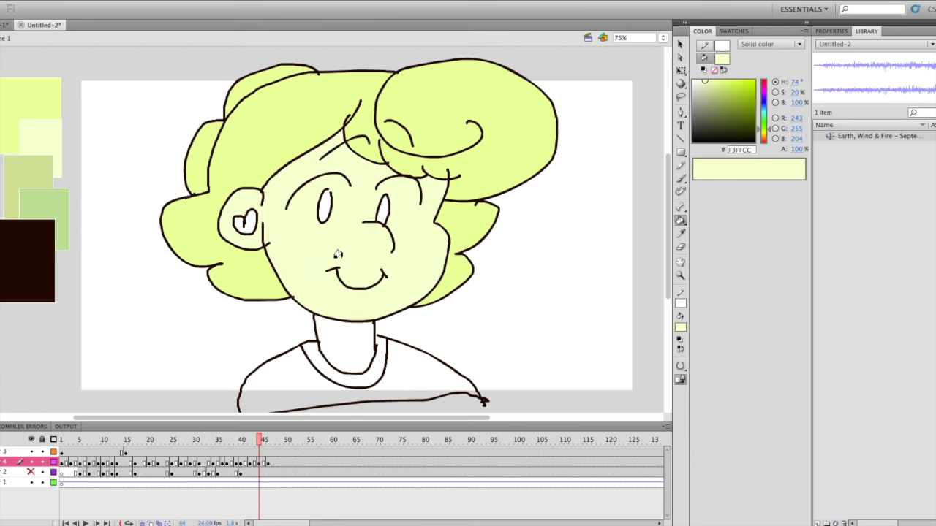
left_click(322, 349)
left_click(265, 440)
left_click(278, 234)
left_click(324, 319)
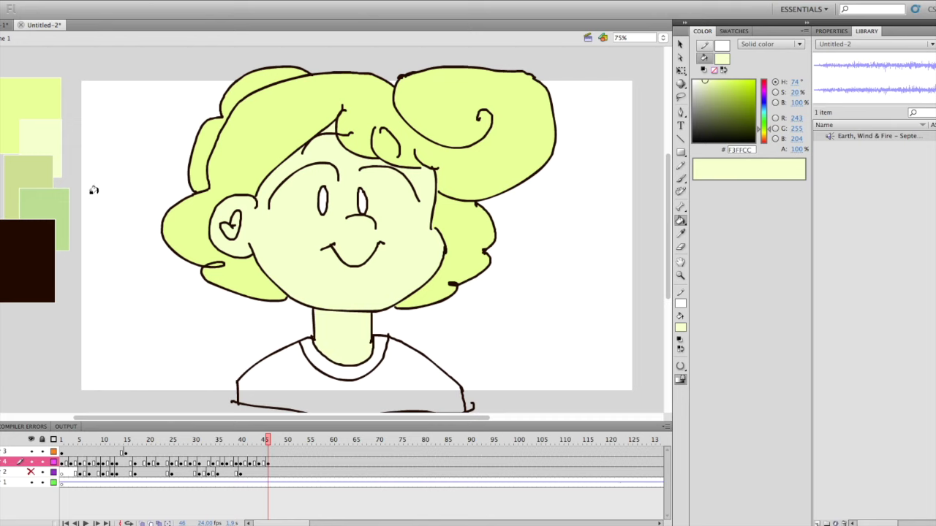
Sample the muted green CDDE91 from the palette swatches and fill the shirt and collar on frame 46.
key("i")
left_click(49, 168)
left_click(306, 402)
left_click(321, 361)
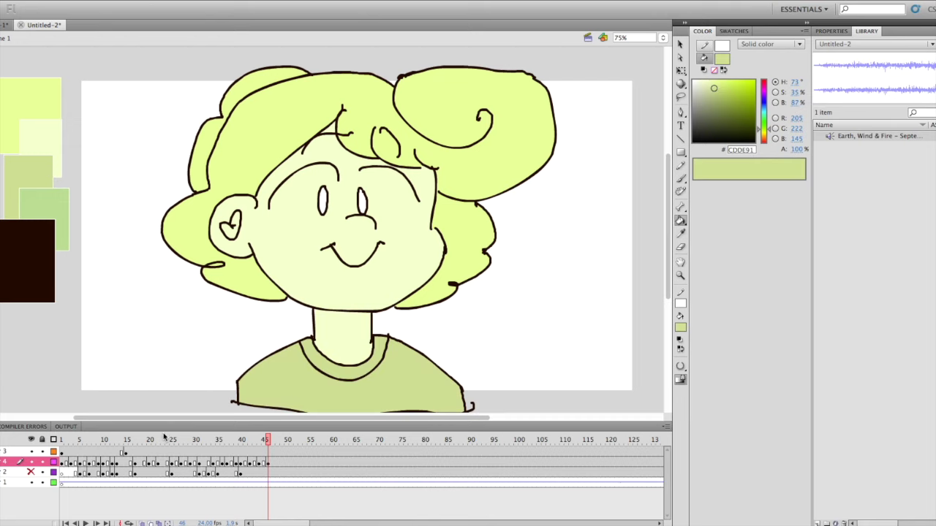
Fill the shirt shapes on frames 8 and 10 with the muted green.
left_click(114, 440)
left_click(94, 439)
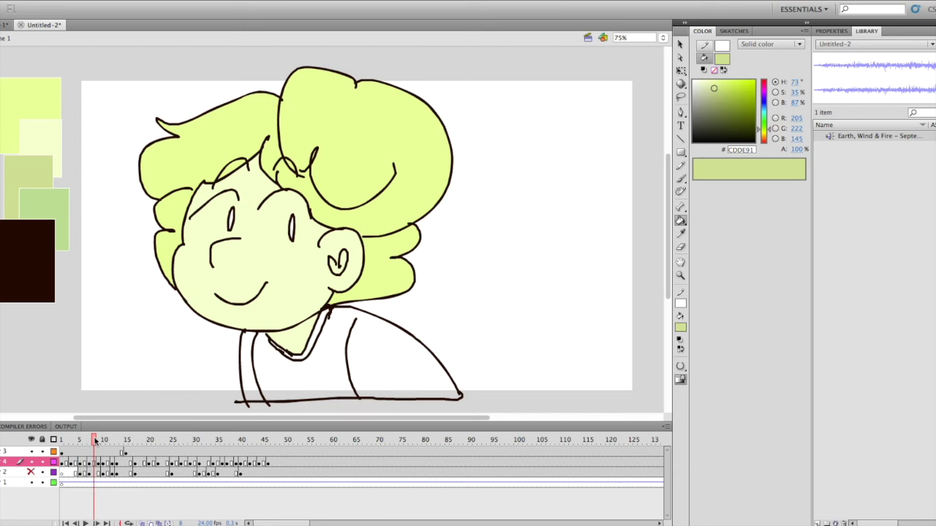
left_click(329, 357)
left_click(297, 349)
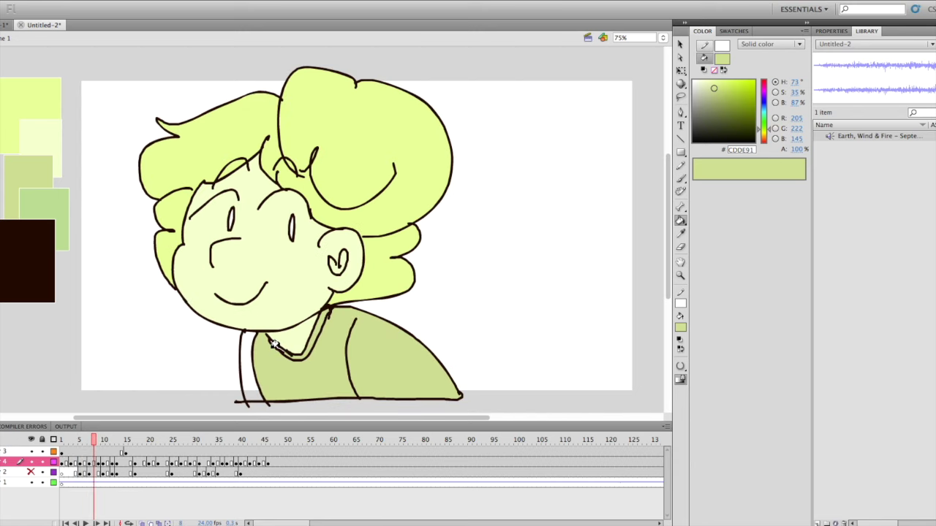
key("period")
key("period")
left_click(292, 379)
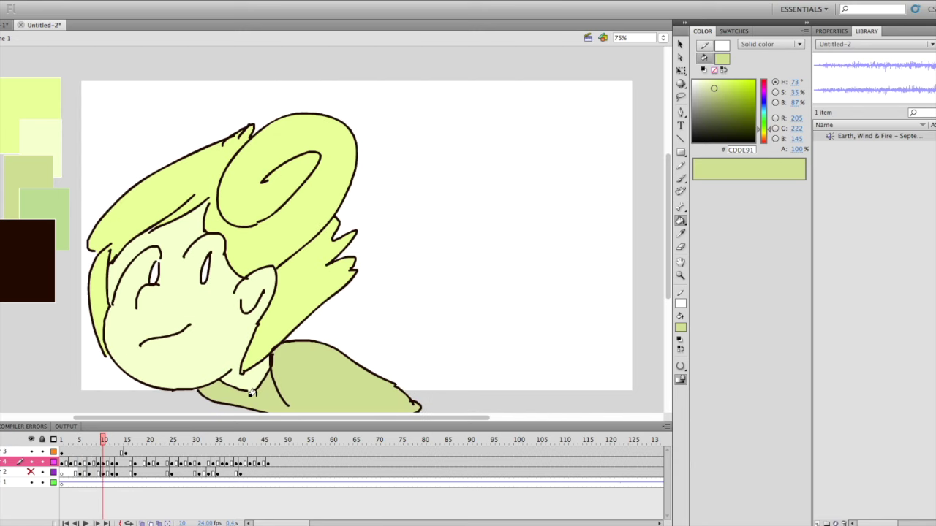
Close the shirt's open lower edge on frame 9 with a muted green brush line, and fill the shirt and collar.
left_click(99, 440)
left_click(680, 179)
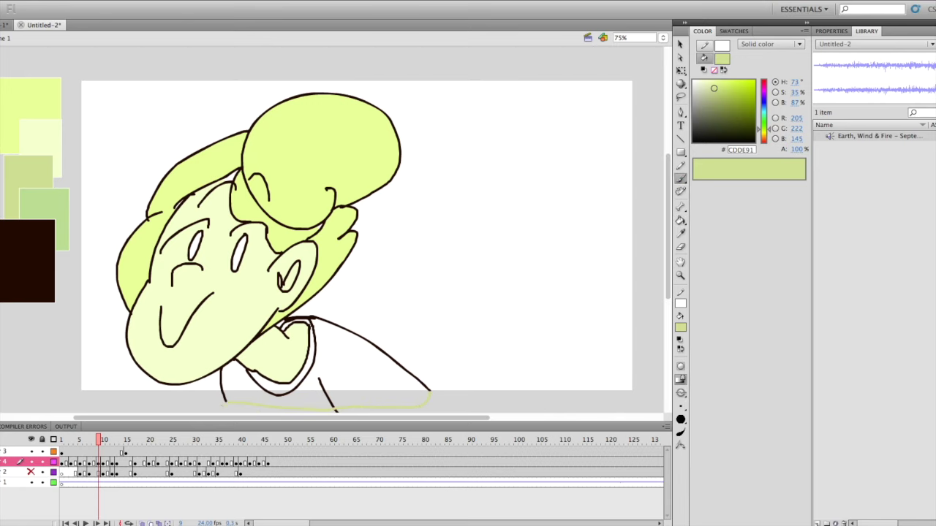
left_click(680, 220)
left_click(321, 366)
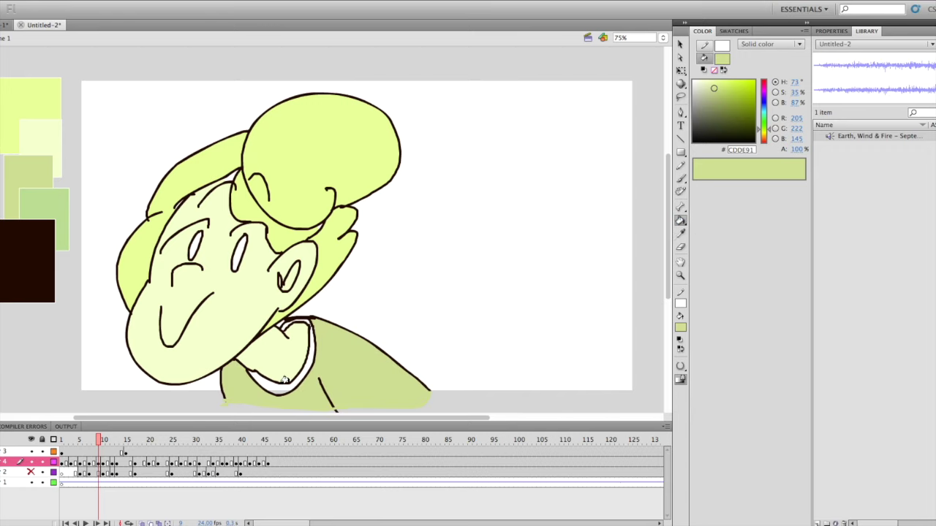
left_click(264, 380)
left_click(294, 324)
Fill the collar on frame 39 with the muted green, undo the brush line across the shirt, and return to the character drawing layer.
key("period")
key("period")
key("period")
left_click(114, 451)
left_click_drag(115, 451, 238, 439)
key("b")
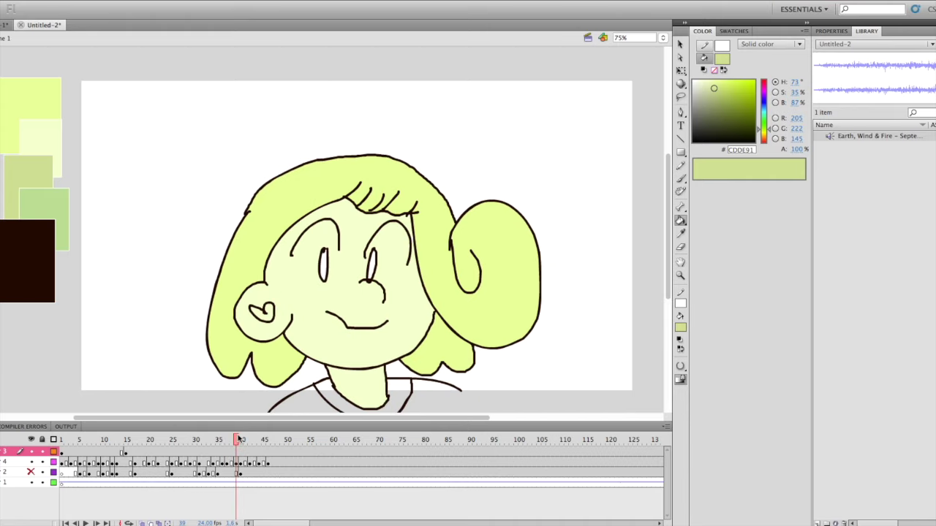
key("super+z")
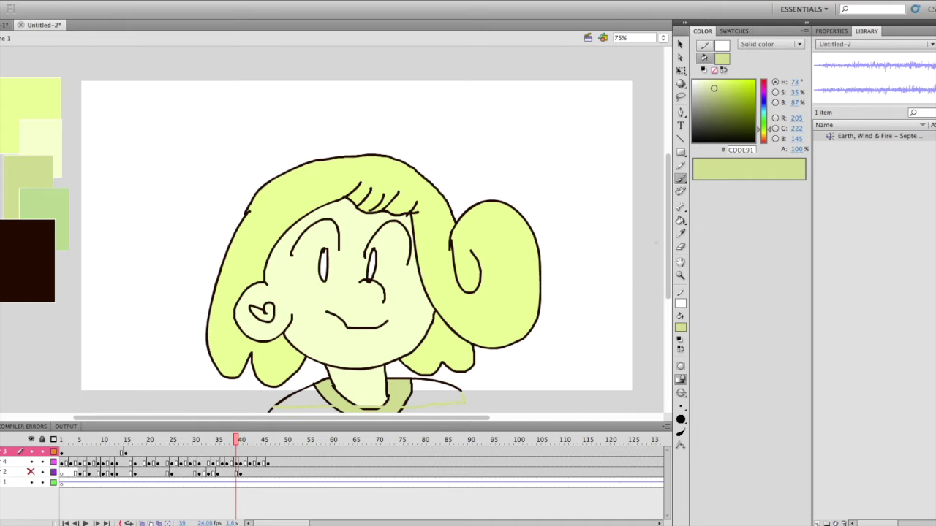
left_click(679, 220)
scroll(661, 236, "down", 3)
key("super+z")
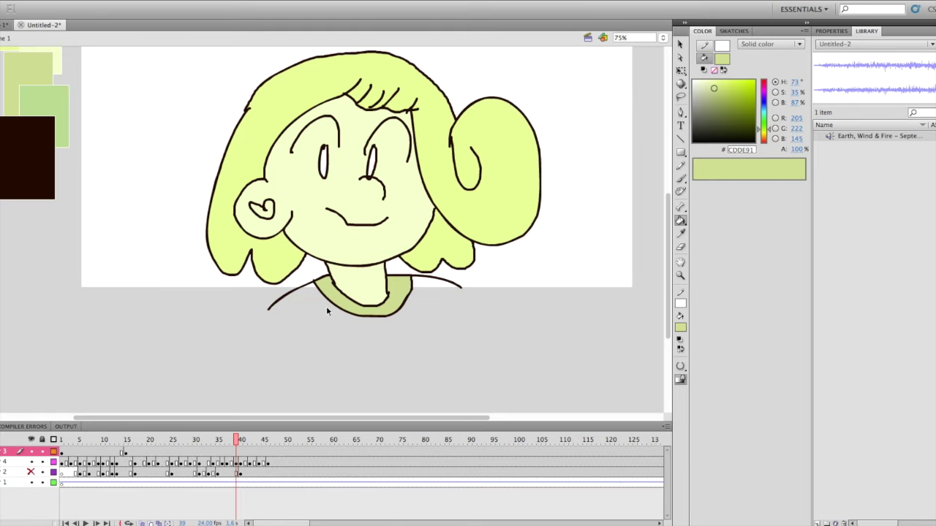
left_click(236, 463)
left_click(268, 440)
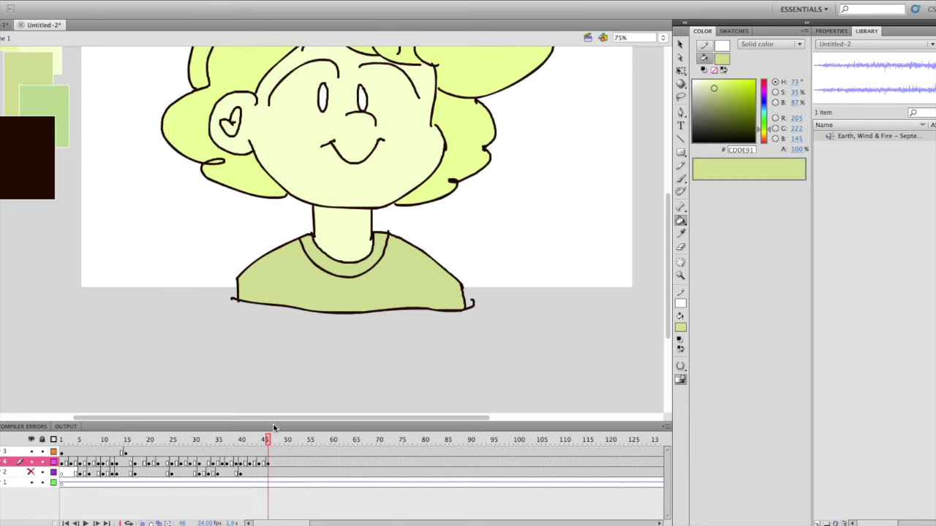
Brush in the whites of the eyes on the drawings from frame 1 to frame 9.
mouse_move(267, 440)
left_mouse_down()
mouse_move(129, 439)
mouse_move(36, 419)
mouse_move(96, 438)
mouse_move(282, 439)
mouse_move(61, 454)
left_mouse_up()
scroll(655, 222, "up", 3)
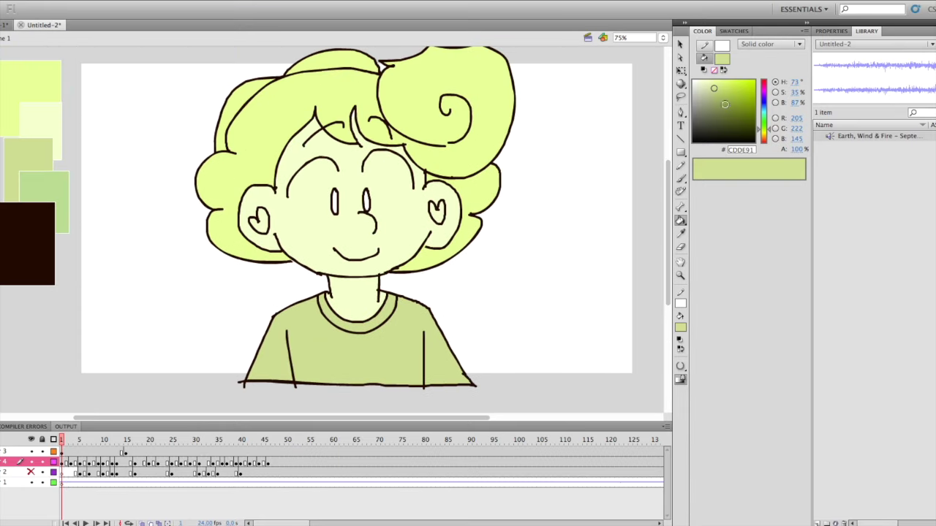
left_click(680, 178)
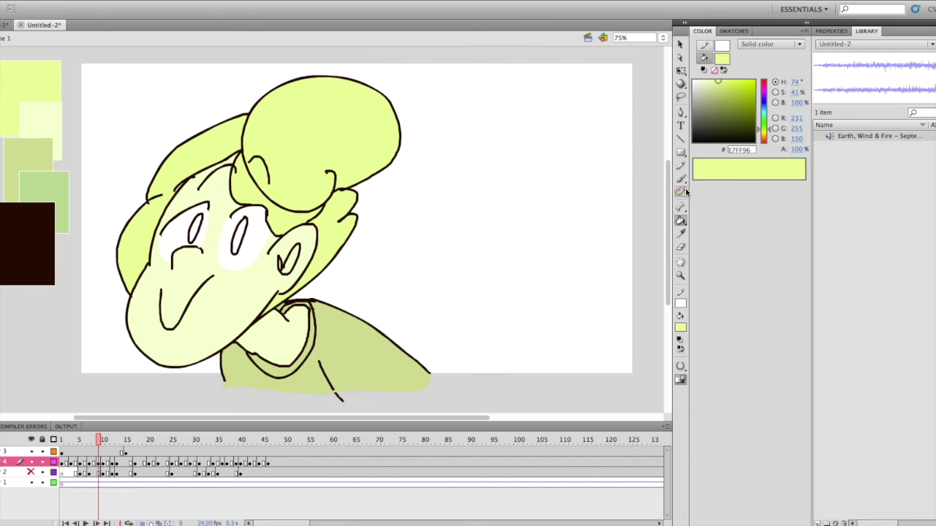
Set the fill colour to white FFFFFF, then outline and fill the whites of both eyes on frame 10.
left_click(681, 180)
left_click_drag(721, 89, 692, 79)
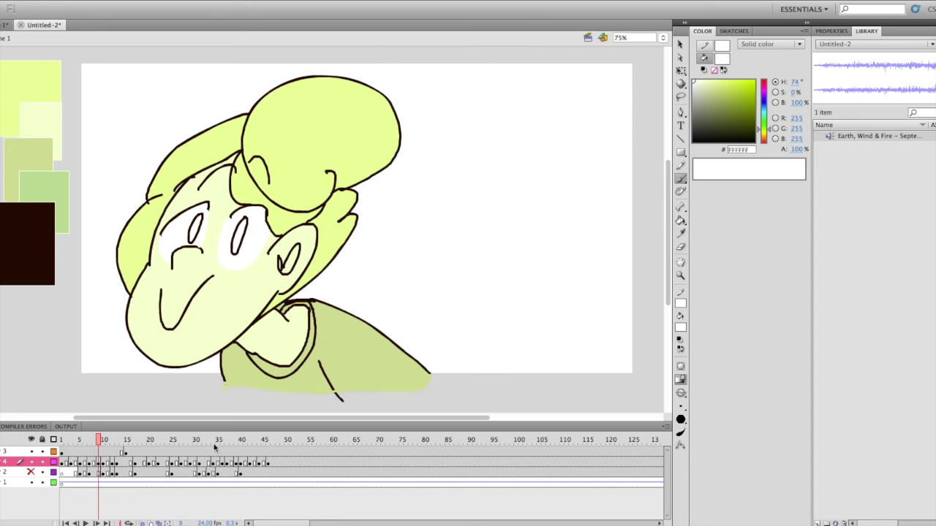
left_click(103, 439)
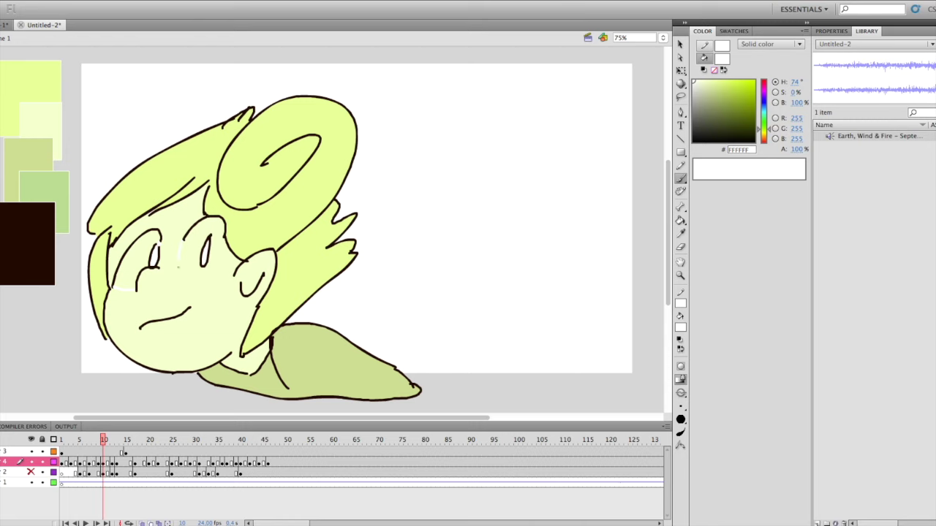
key("k")
left_click(151, 266)
left_click(198, 272)
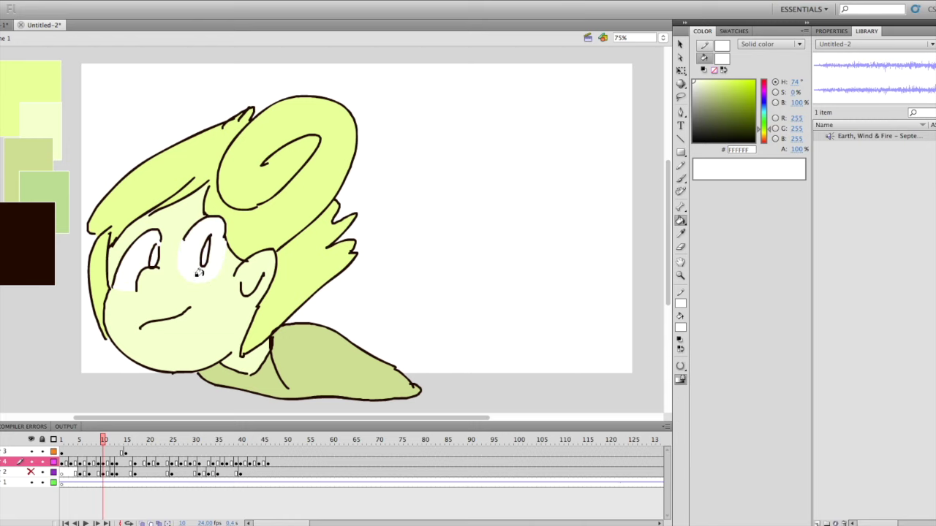
Outline the whites of both eyes on frame 12 with white brush lines and fill them.
left_click(108, 440)
left_click(114, 440)
left_click(118, 440)
left_click(114, 440)
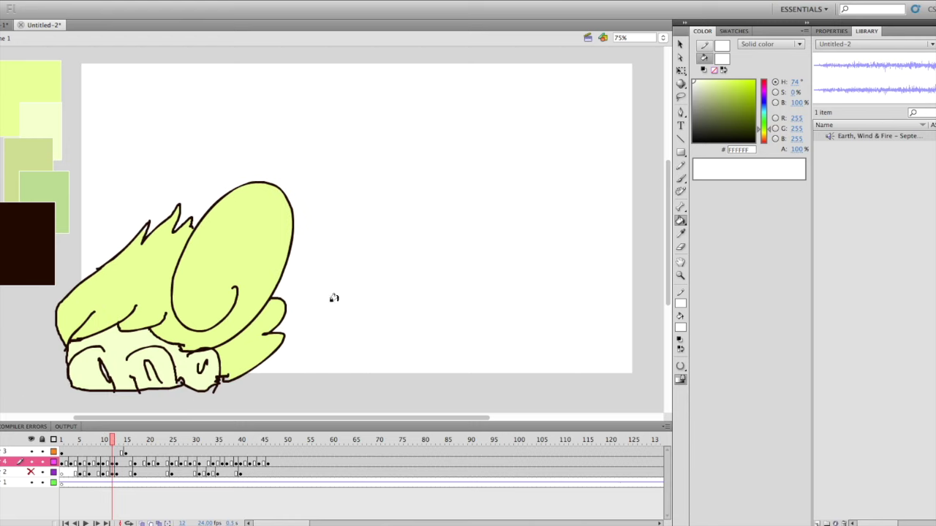
key("b")
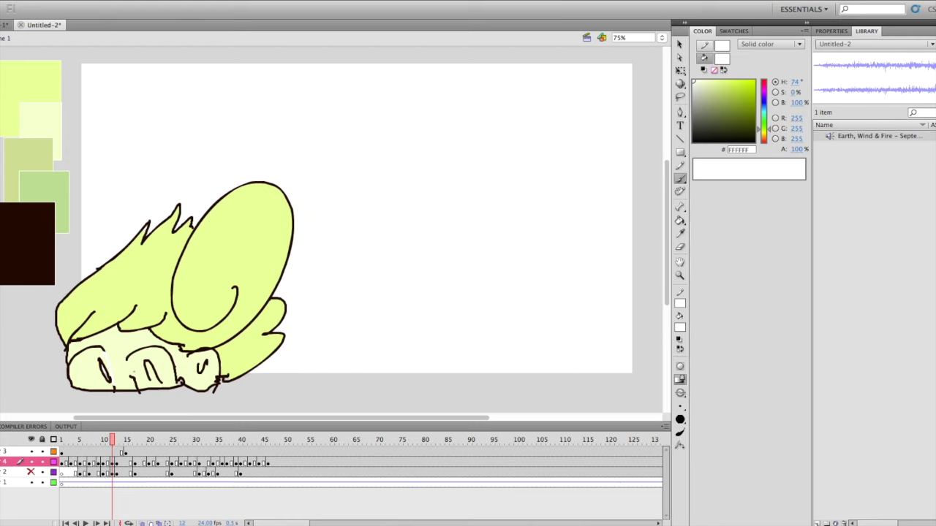
left_click(680, 221)
Outline and fill the whites of both eyes on the drawings at frames 36 and 38.
left_click_drag(211, 440, 223, 439)
left_click(681, 179)
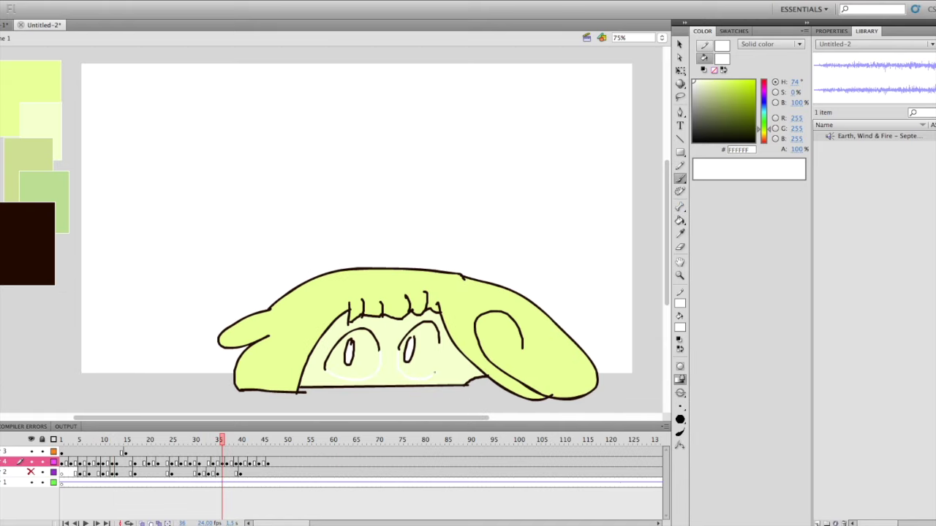
left_click(680, 220)
key("period")
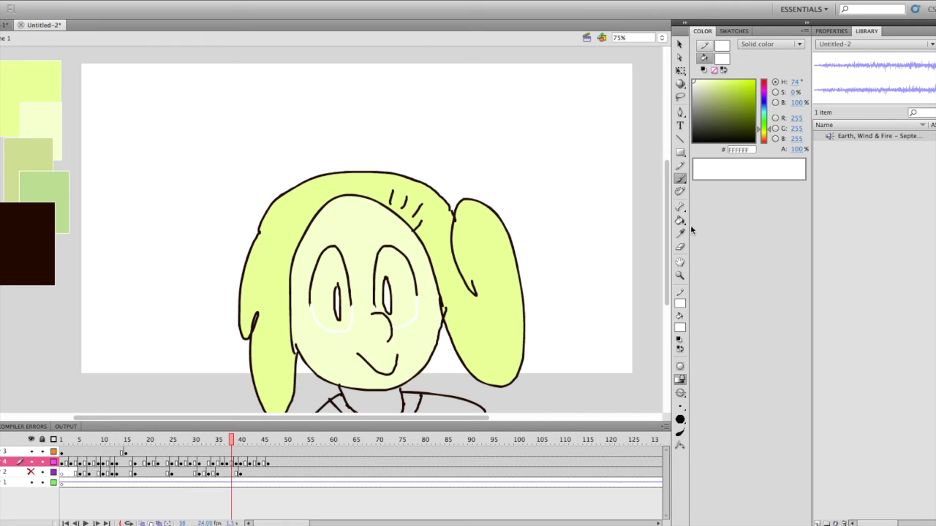
left_click(339, 278)
left_click(384, 263)
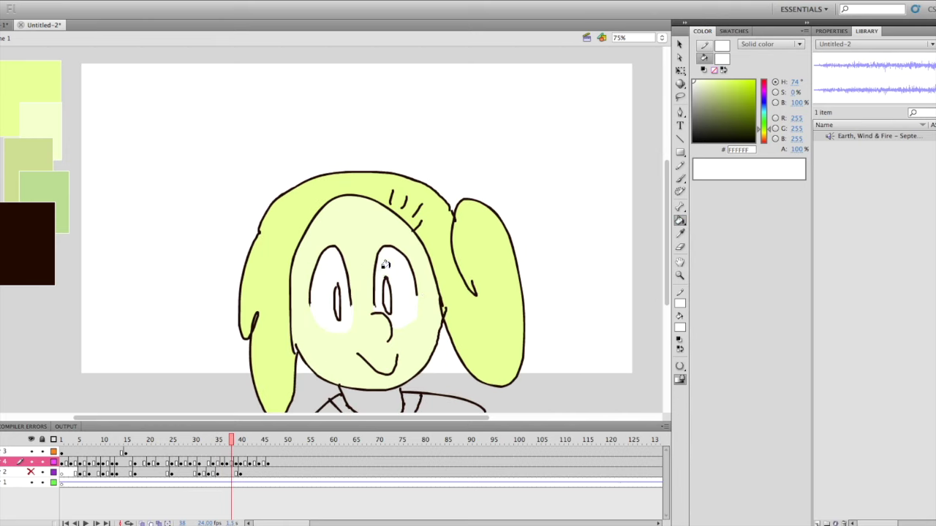
Outline and fill the whites of both eyes on the drawings from frame 39 to frame 42.
left_click(236, 440)
left_click(680, 179)
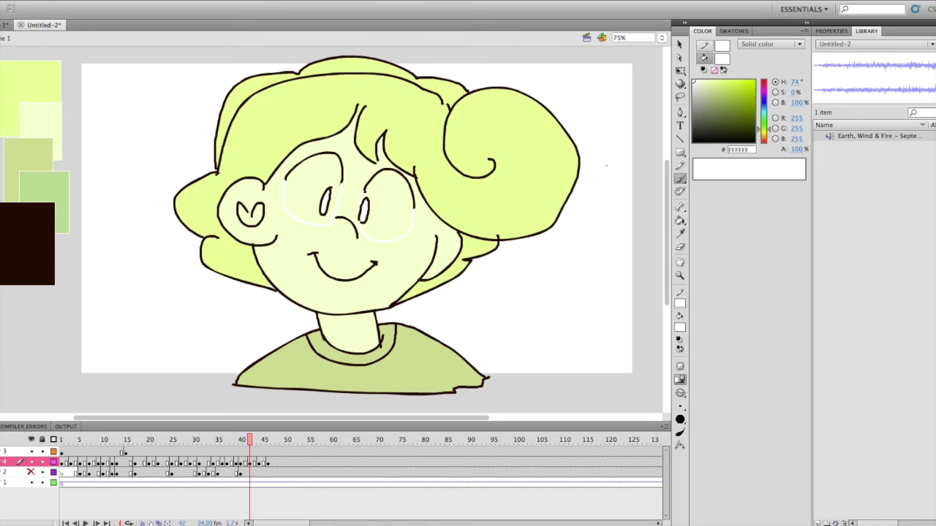
left_click(680, 220)
left_click(329, 178)
left_click(387, 200)
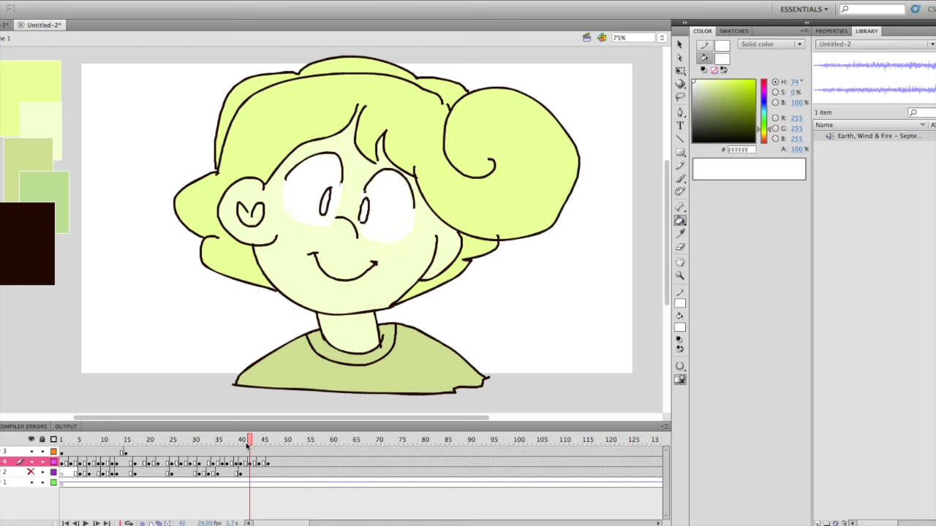
Outline and fill the eye whites on the drawings from frame 44 to frame 46, and play the timeline.
left_click(679, 178)
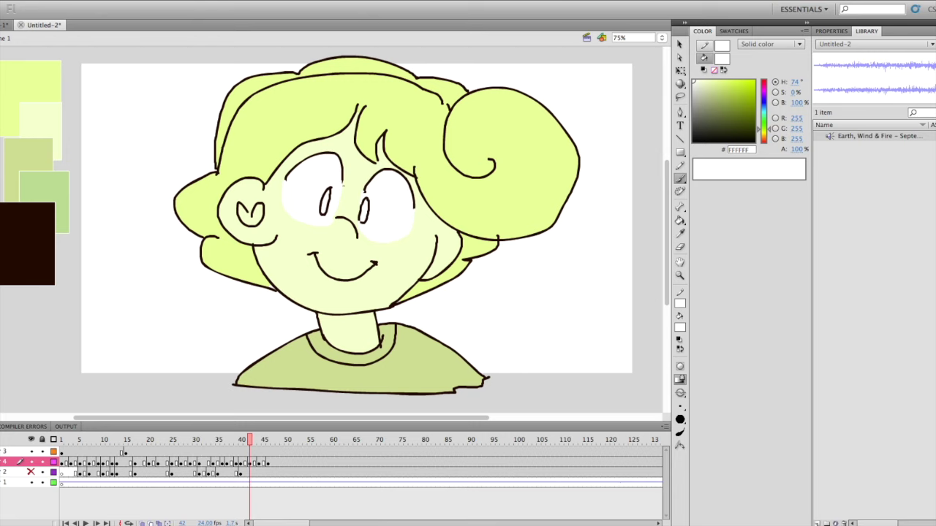
key("period")
key("period")
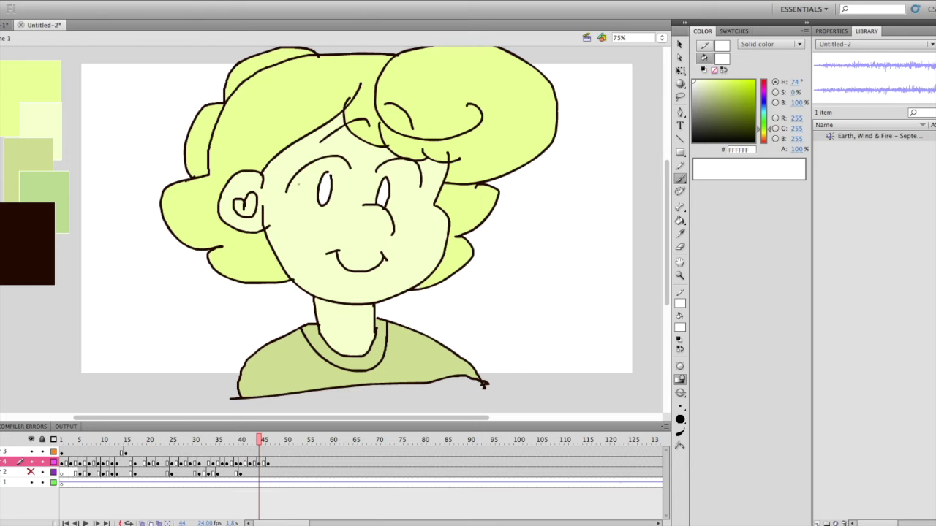
left_click(680, 220)
key("Return")
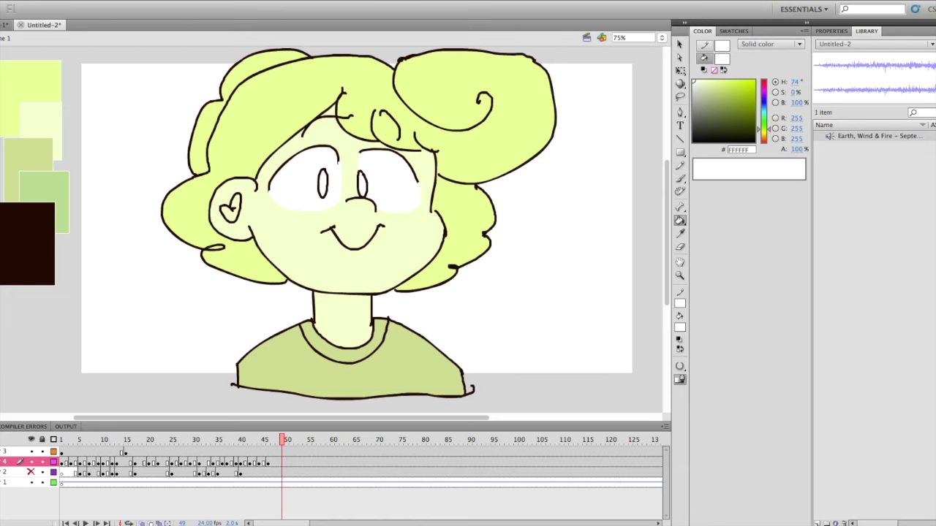
Sample the palette's green BADE91 and fill the irises on the drawings from the last one back to frame 39.
key("i")
left_click(65, 194)
left_click_drag(256, 441, 246, 442)
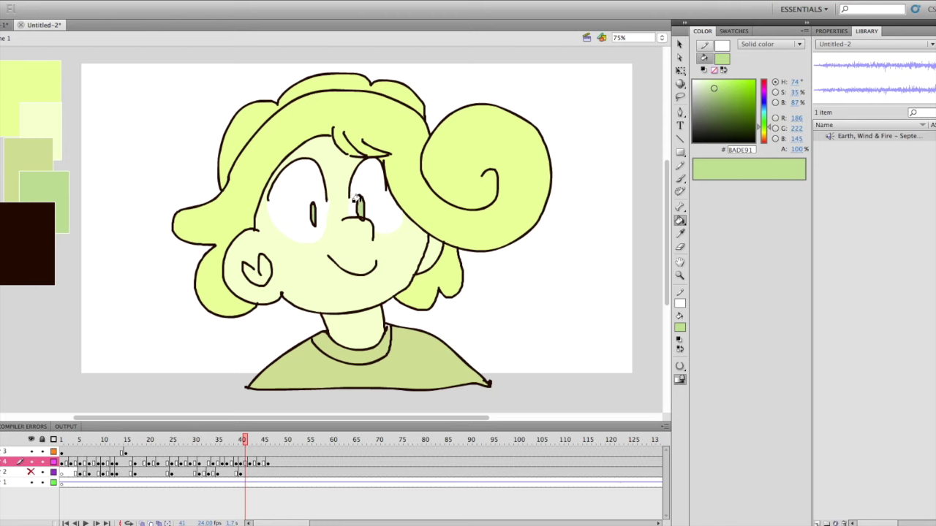
left_click_drag(252, 439, 237, 439)
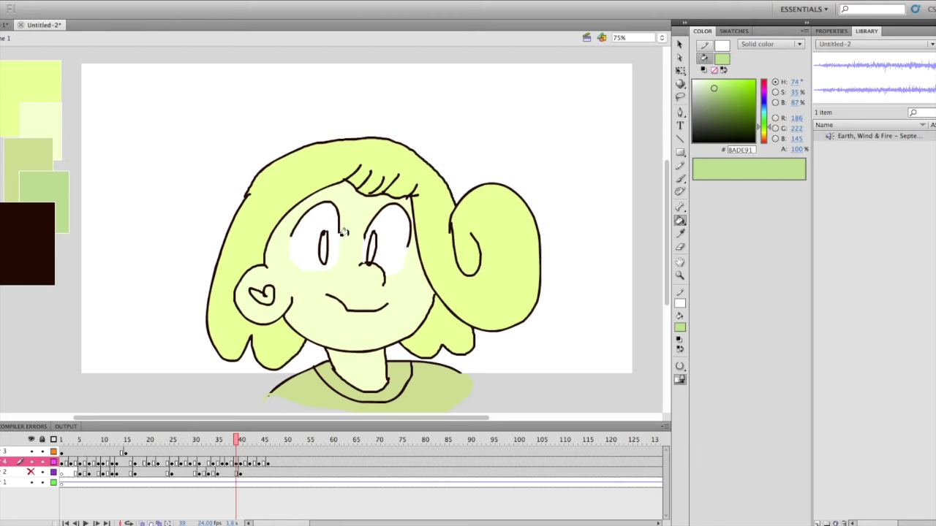
left_click(323, 249)
left_click(369, 248)
Fill both irises on frame 37 with the sampled green.
left_click_drag(234, 438, 226, 439)
left_click(337, 300)
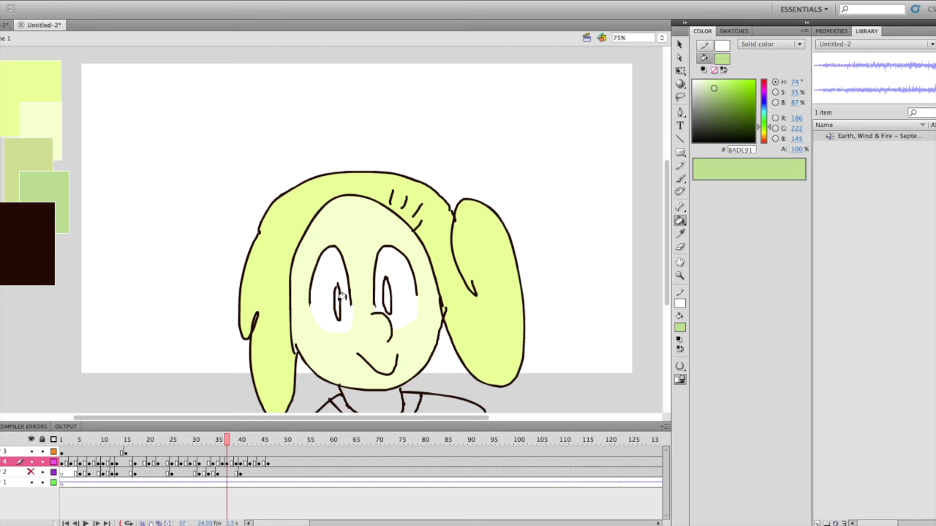
left_click(385, 296)
Close the open iris outlines on frame 12 with green brush strokes, and fill the irises with the same green.
left_click(222, 460)
left_click_drag(223, 439, 111, 426)
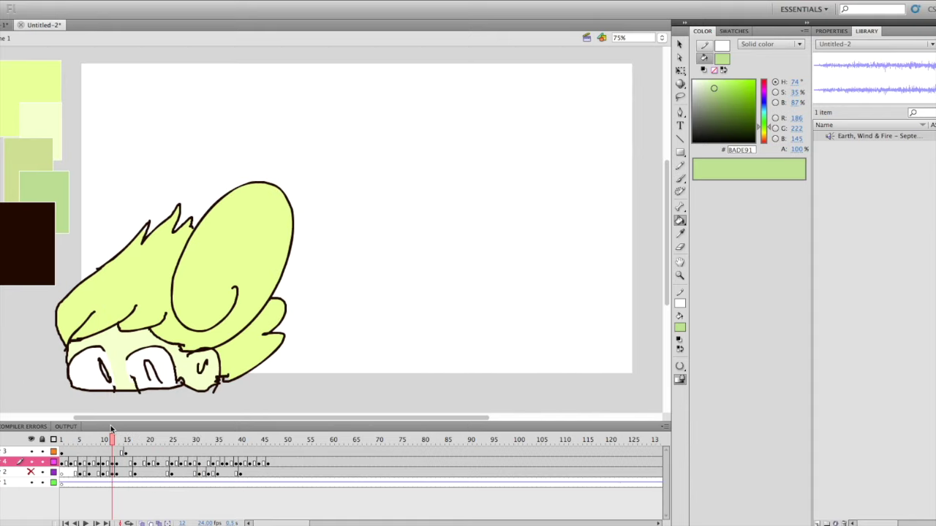
left_click(148, 368)
key("super+z")
left_click(680, 178)
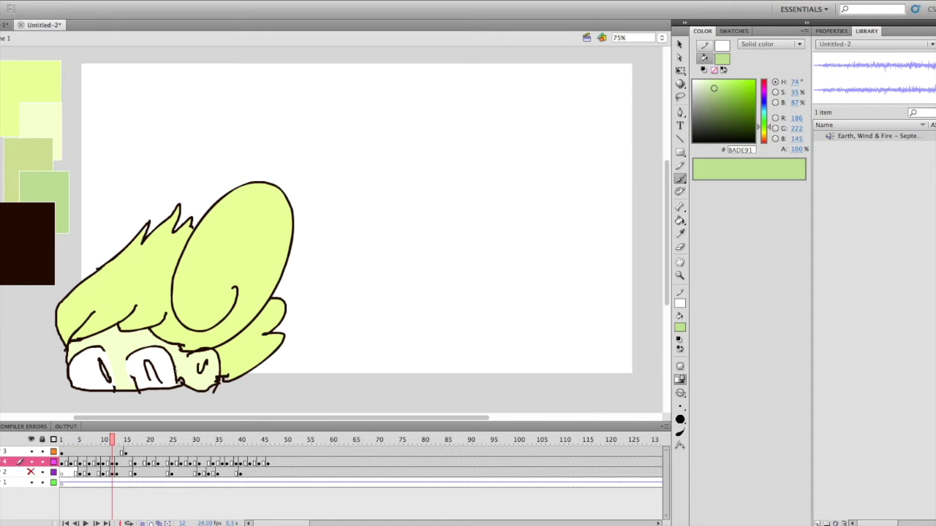
key("k")
left_click(150, 371)
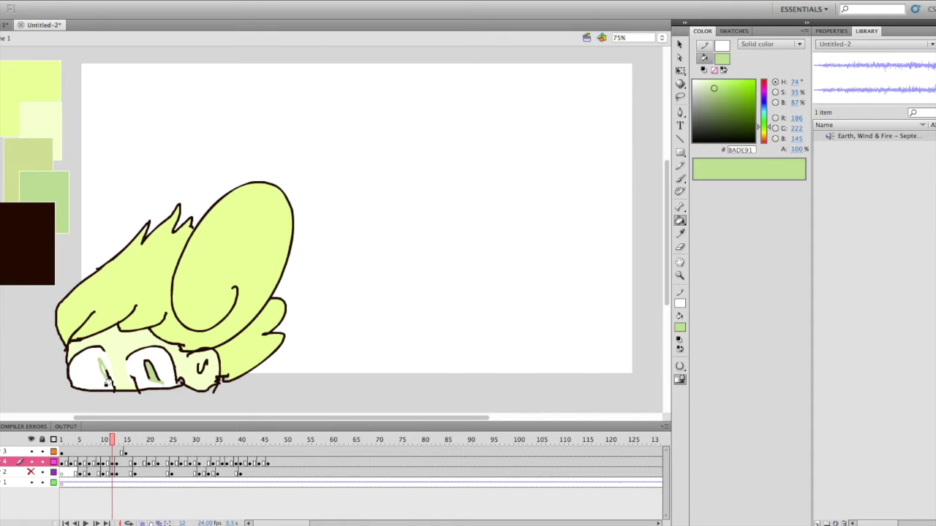
Fill both irises with green on frames 10, 9, 8 and 6.
left_click(104, 439)
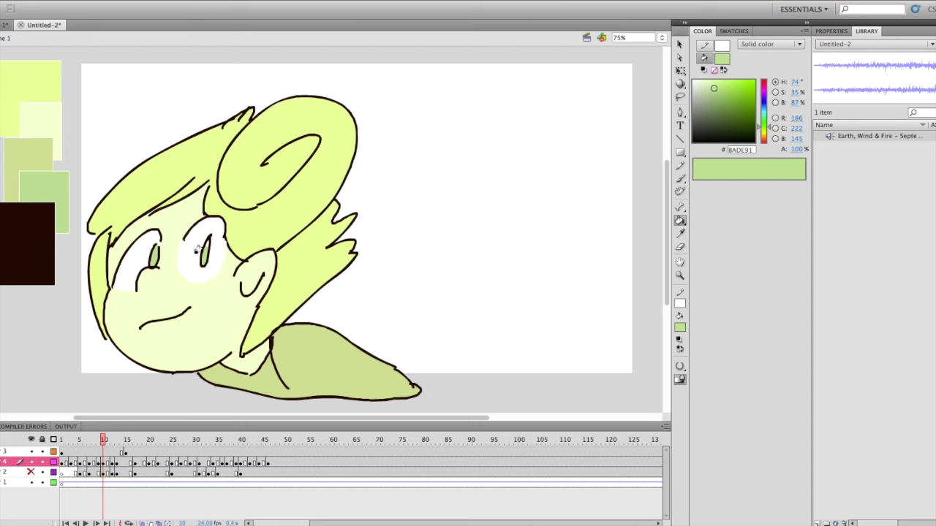
left_click(98, 440)
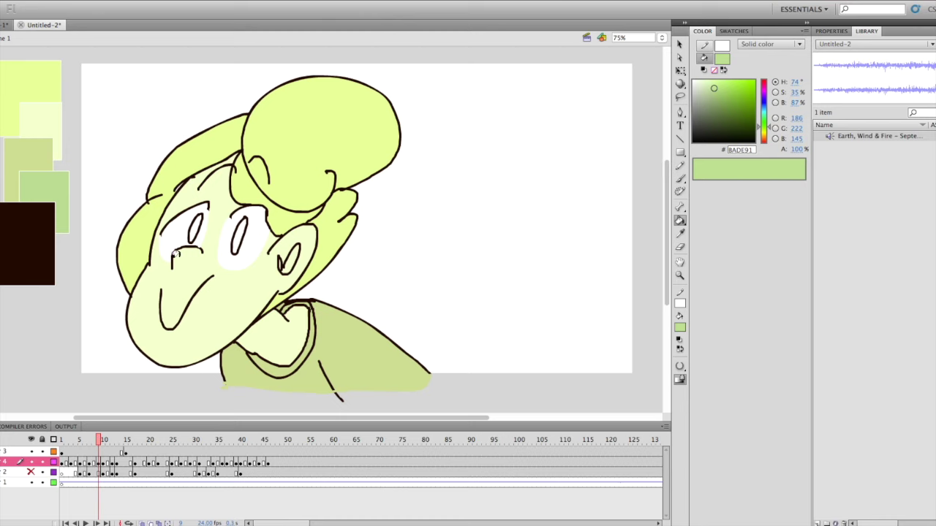
key("comma")
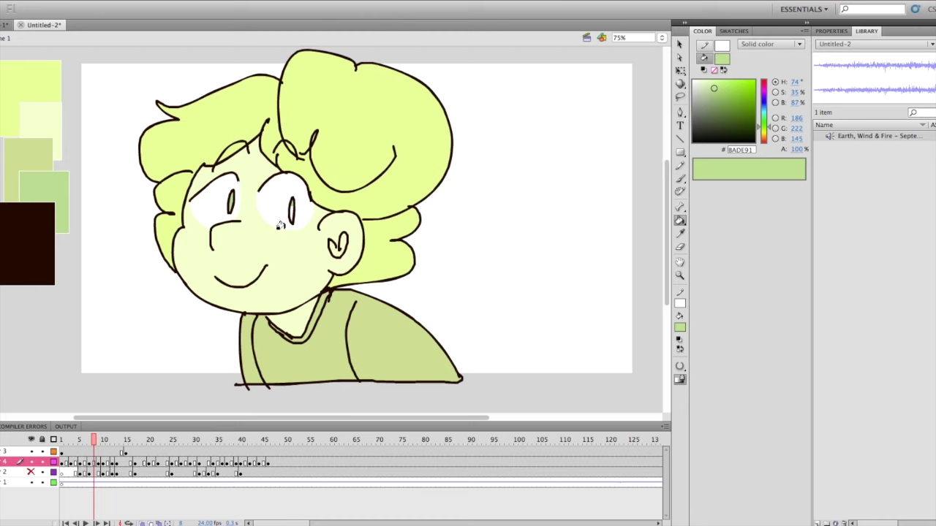
left_click(86, 443)
left_click(299, 189)
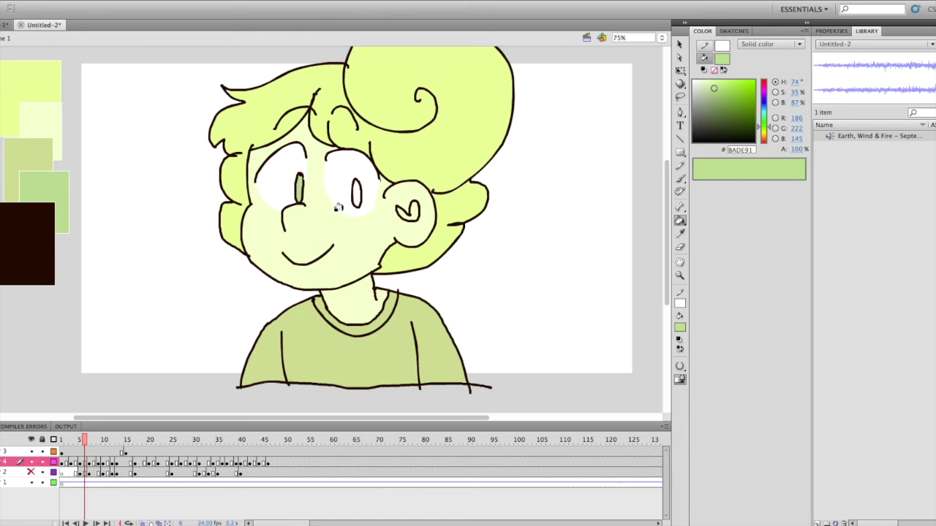
left_click(355, 194)
Fill both irises with green on frames 4 and 2.
left_click(76, 443)
left_click(311, 182)
left_click(311, 192)
left_click(367, 188)
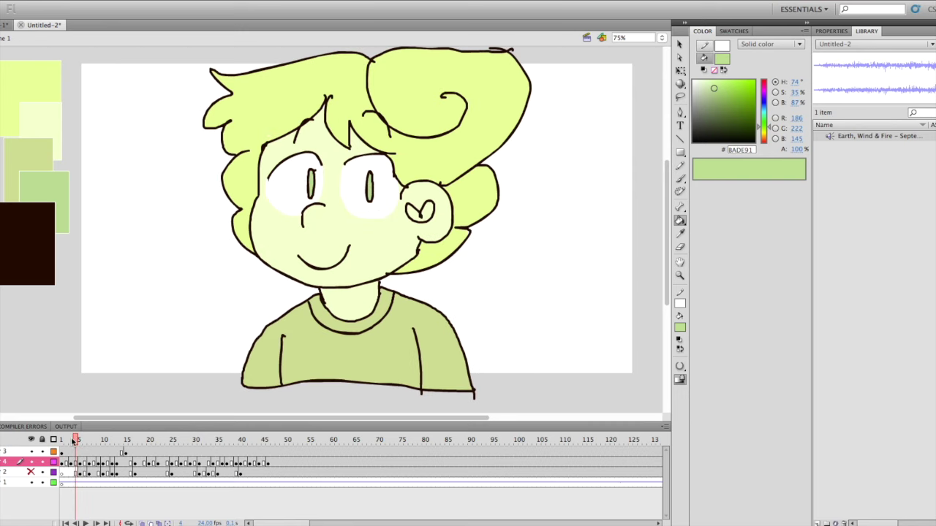
left_click(68, 443)
left_click(336, 201)
left_click(367, 200)
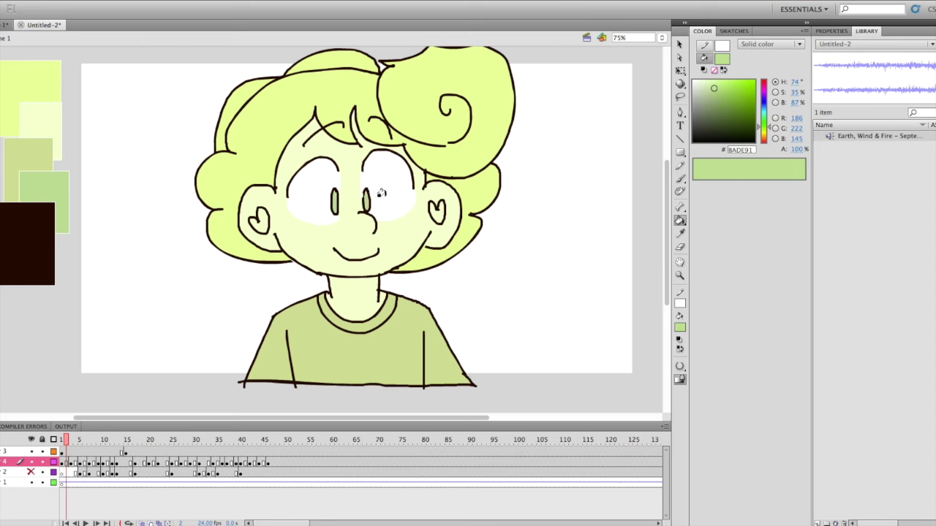
Sample the dark brown 210901 from the palette swatches as the Brush tool's fill colour.
left_click(679, 179)
key("i")
left_click(67, 223)
key("i")
left_click(45, 237)
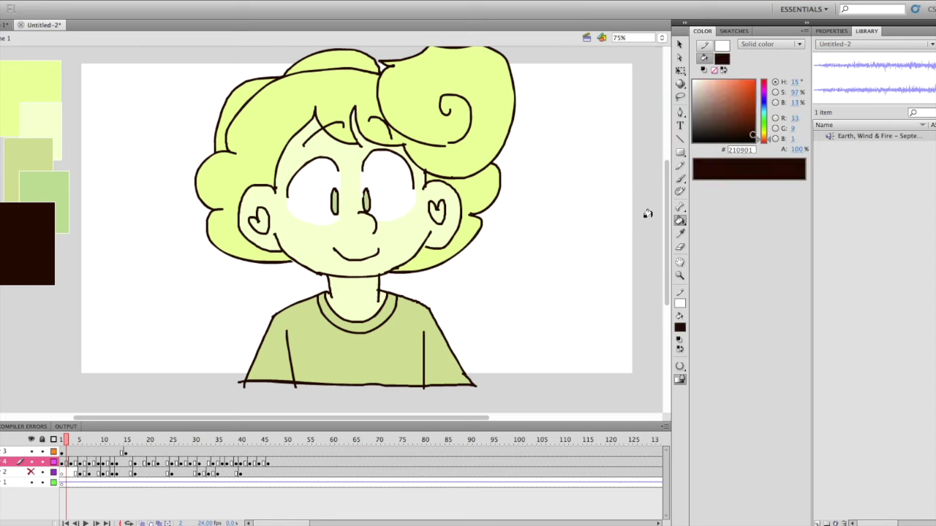
left_click(679, 179)
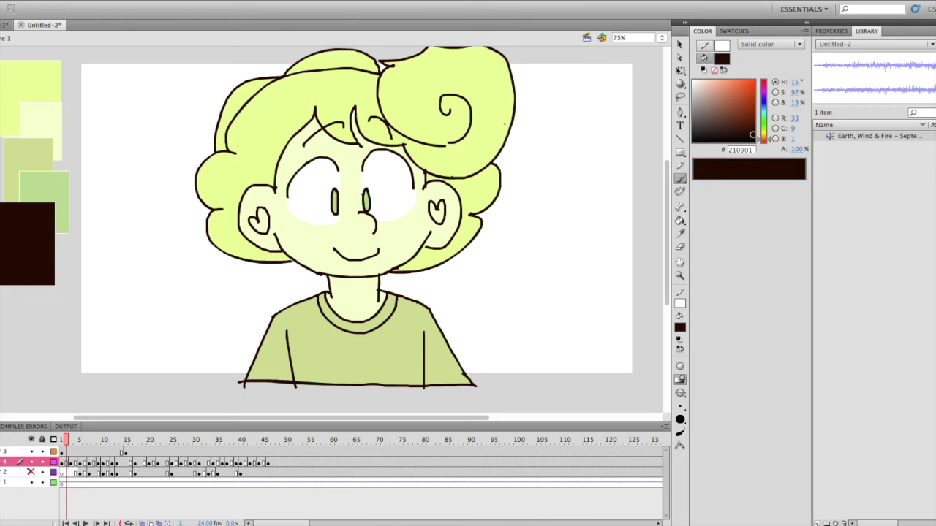
Play the animation from frame 1 to review the colouring, and return to the first frame.
left_click_drag(66, 441, 53, 451)
key("Return")
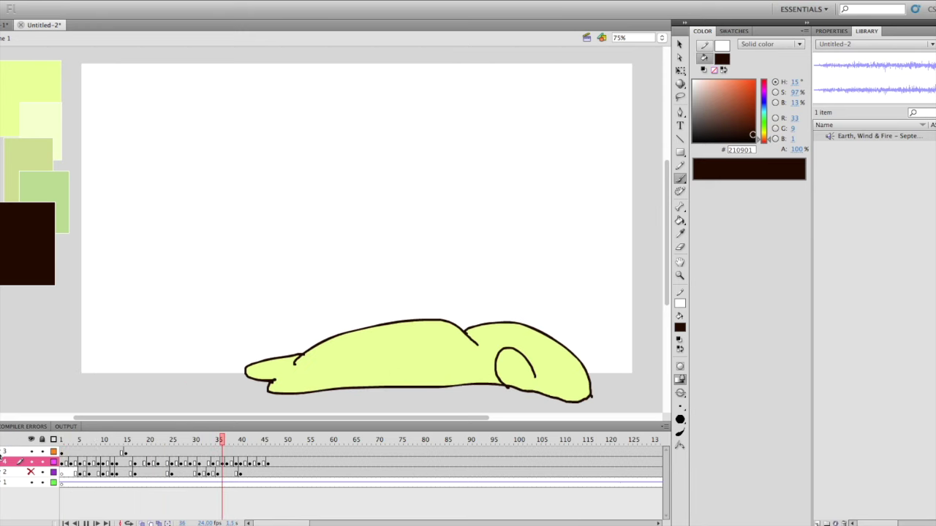
mouse_move(176, 439)
left_mouse_down()
mouse_move(274, 440)
mouse_move(62, 451)
left_mouse_up()
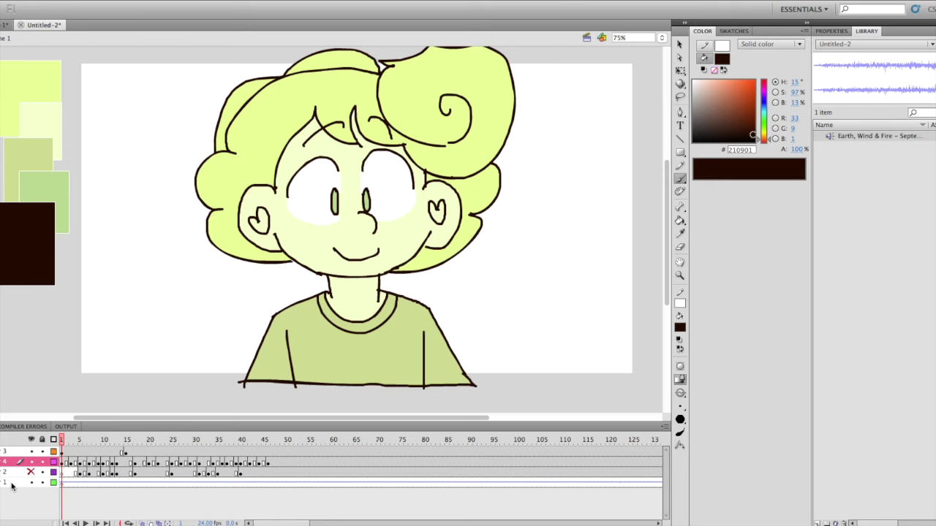
Sample white FFFFFF from the eye on frame 47 as the Brush tool's fill colour.
mouse_move(176, 443)
left_mouse_down()
mouse_move(287, 438)
mouse_move(272, 439)
left_mouse_up()
key("i")
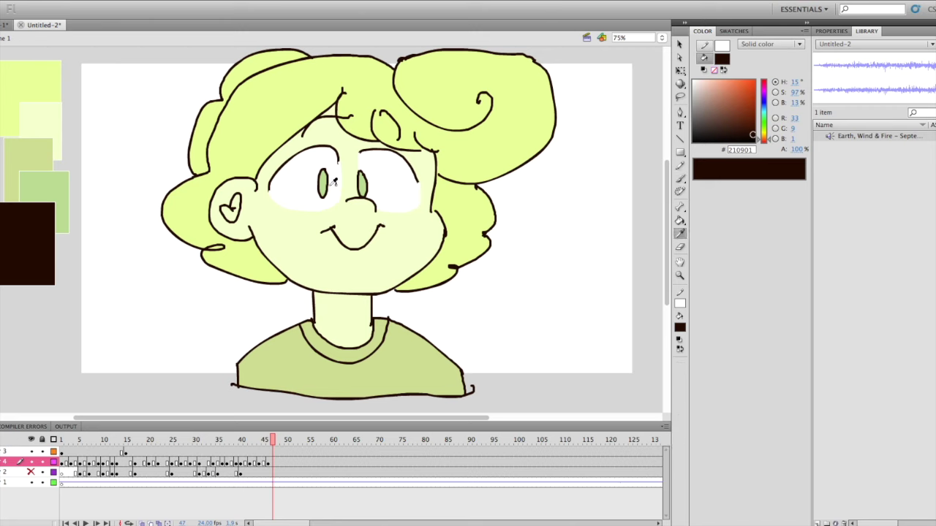
left_click(333, 184)
left_click(680, 179)
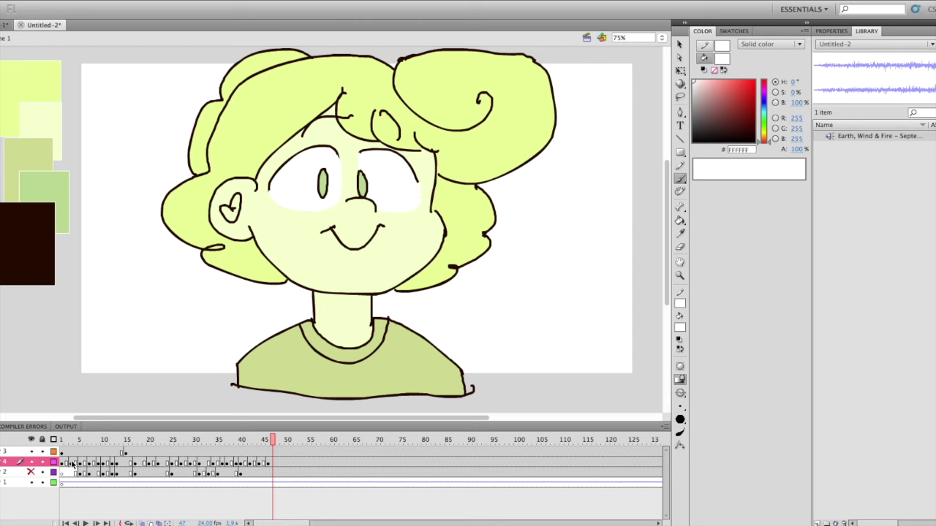
Select all the artwork on frame 2, smooth its lines, and switch to the Eraser tool.
left_click_drag(71, 441, 62, 442)
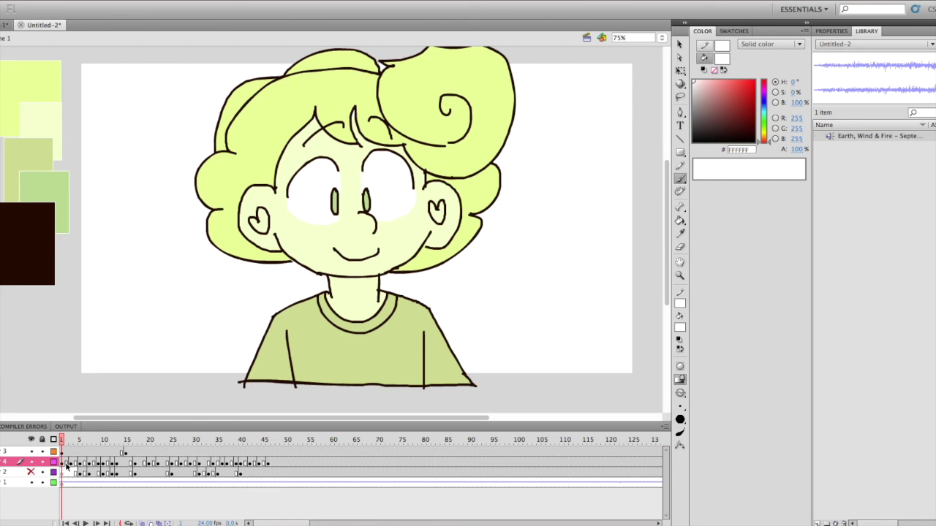
left_click(66, 462)
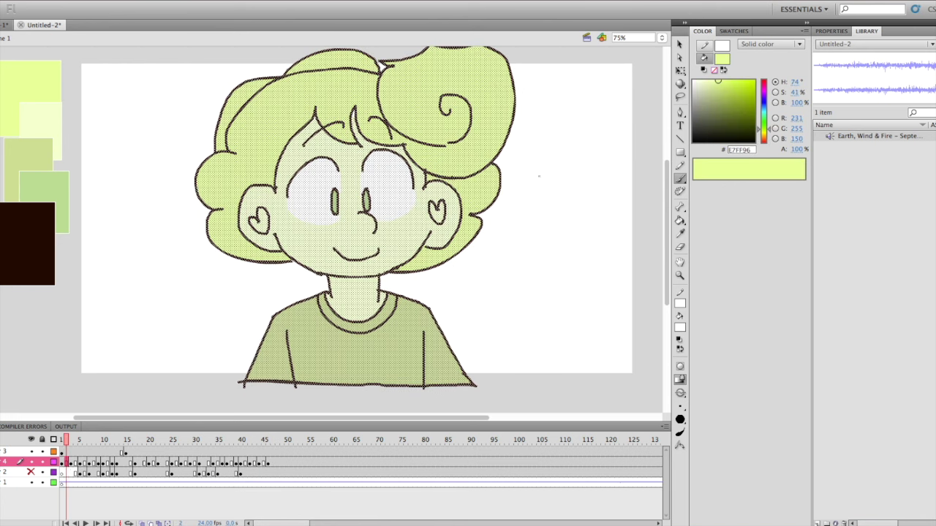
left_click(680, 71)
left_click(618, 105)
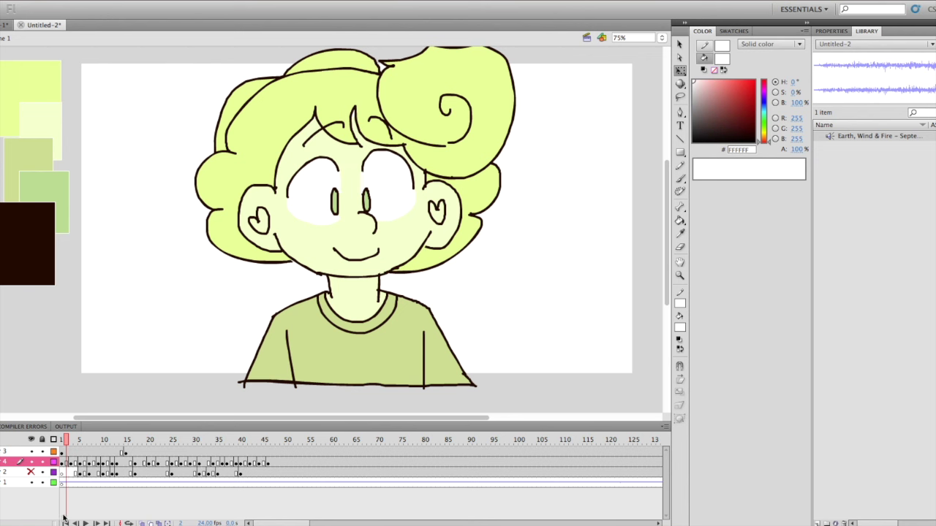
left_click(64, 463)
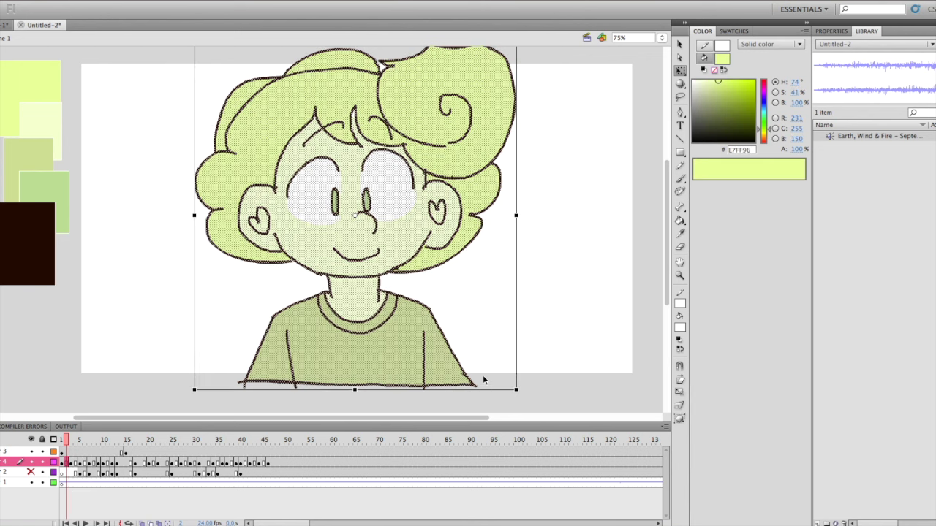
key("v")
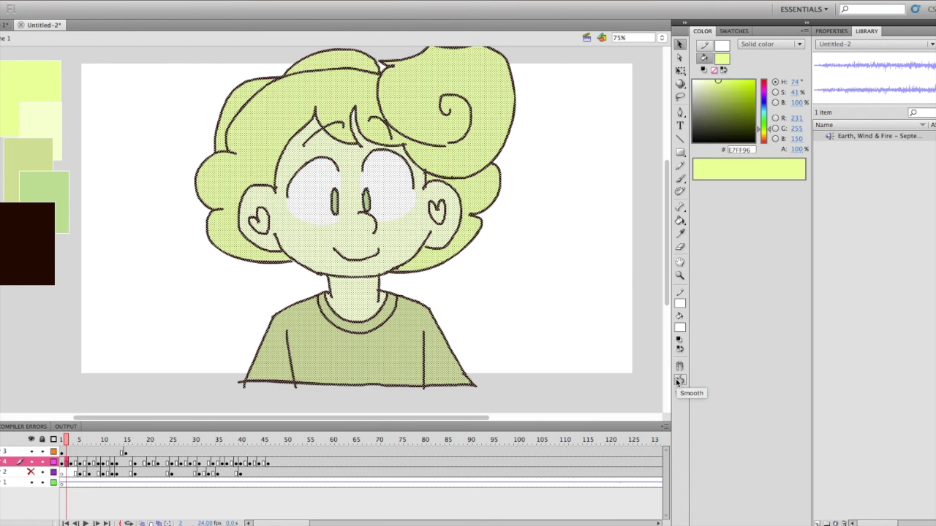
left_click(678, 380)
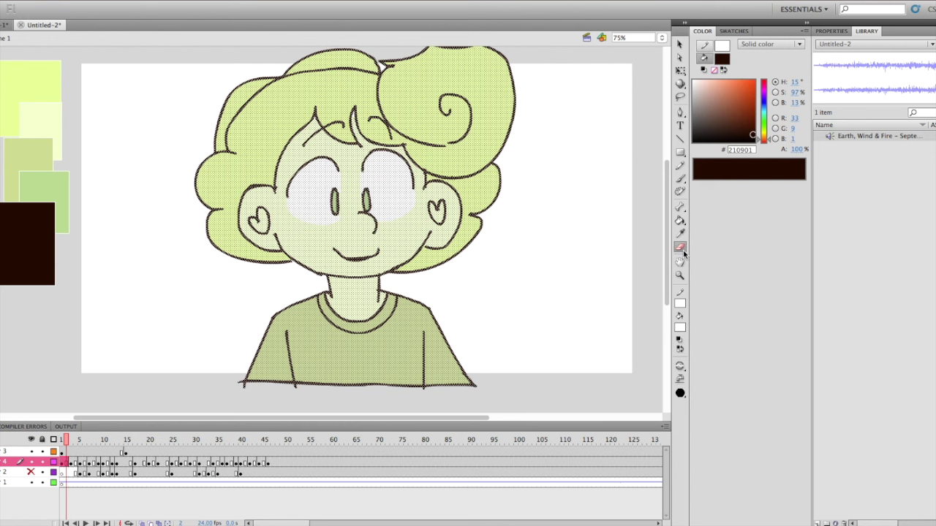
left_click(680, 247)
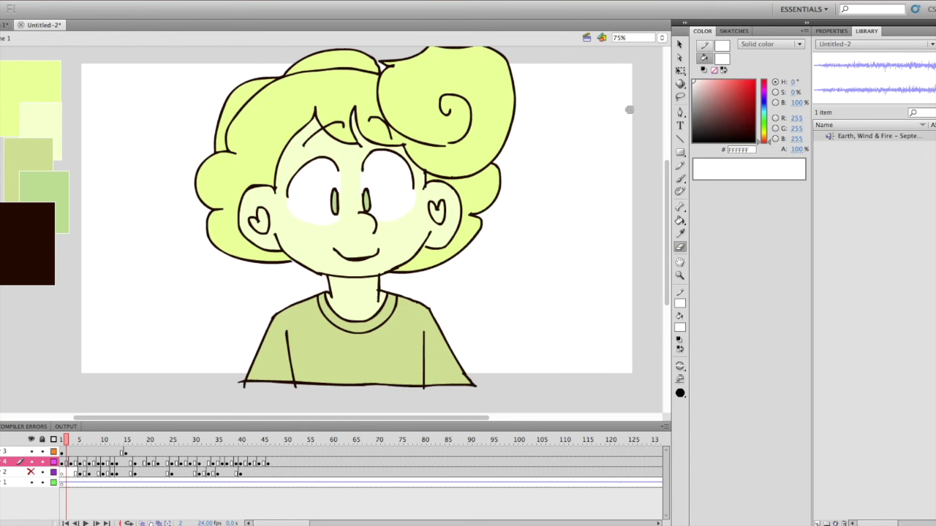
Select all the artwork on frames 2, 3 and 5 in turn and smooth its lines.
left_click(680, 70)
key("ctrl+a")
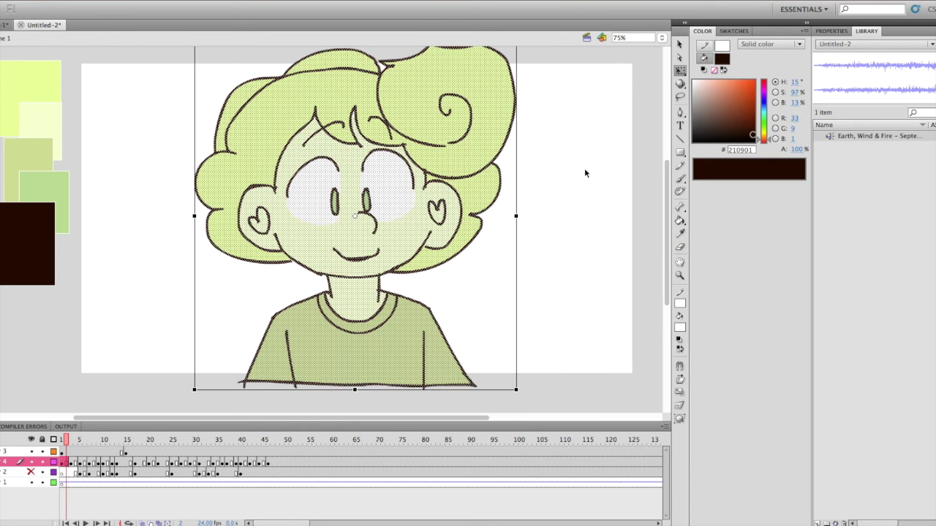
left_click(587, 168)
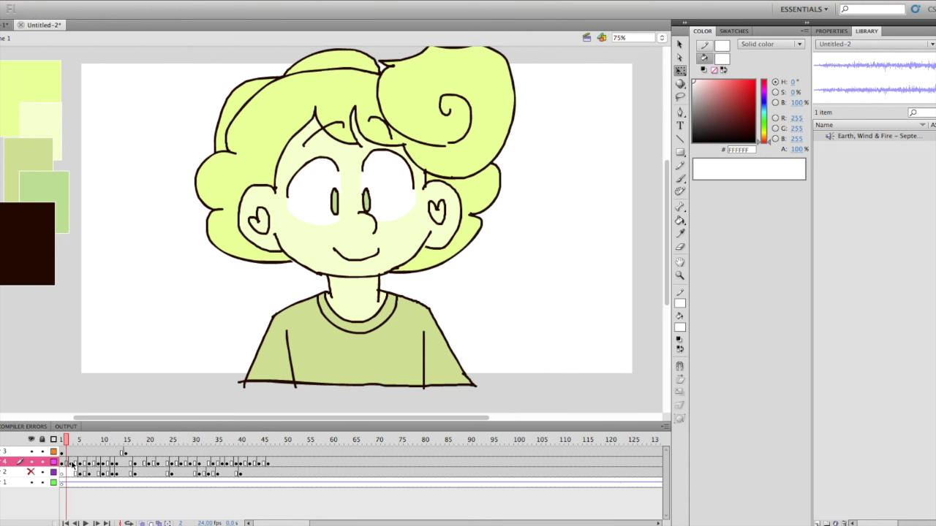
left_click(72, 465)
key("v")
left_click(680, 380)
left_click(80, 463)
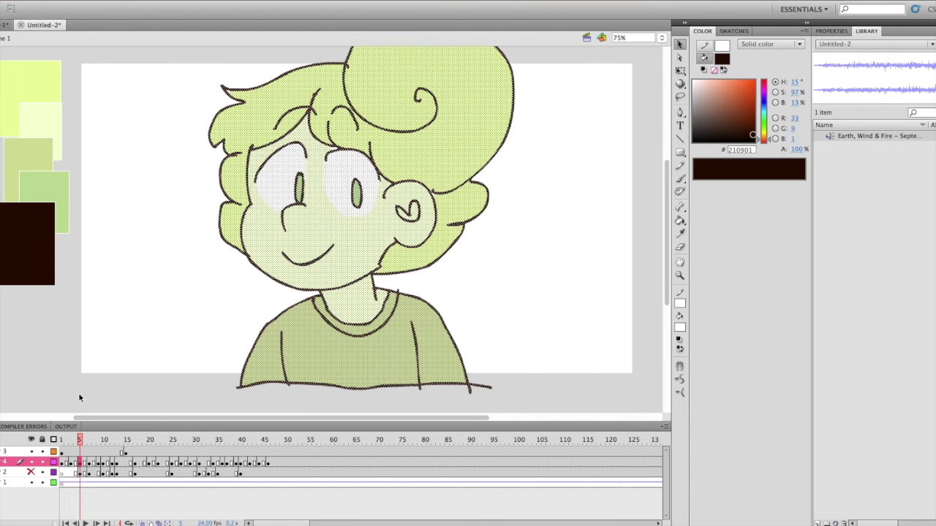
Smooth the lines of the drawings on frames 7, 9, 12, 14 and 18.
left_click(91, 465)
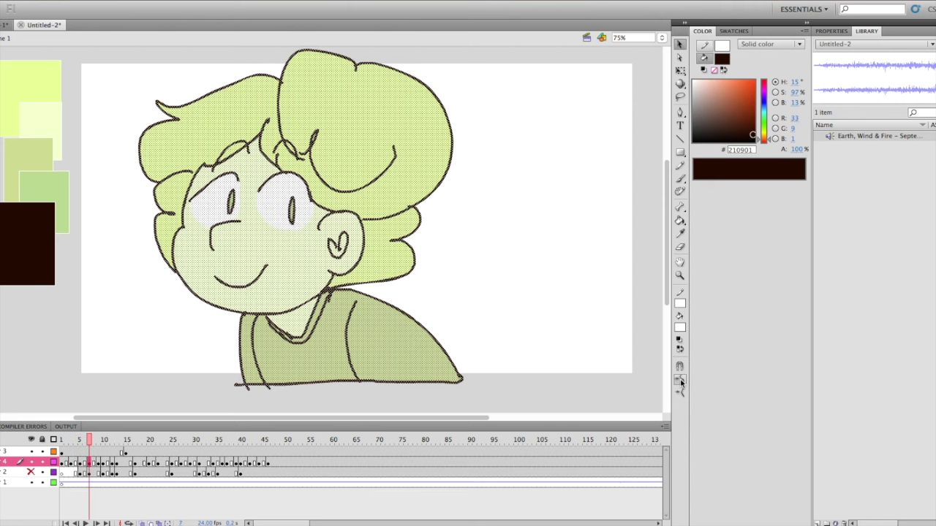
left_click(98, 465)
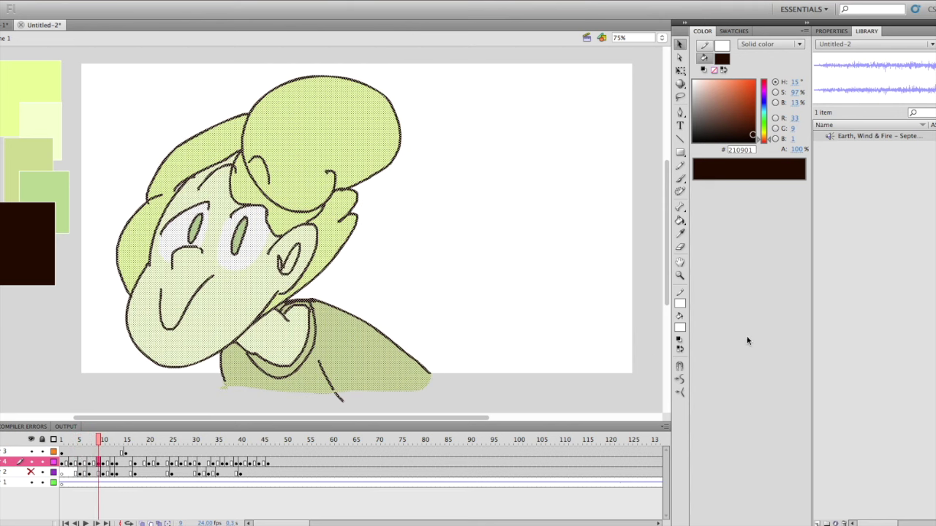
left_click(112, 465)
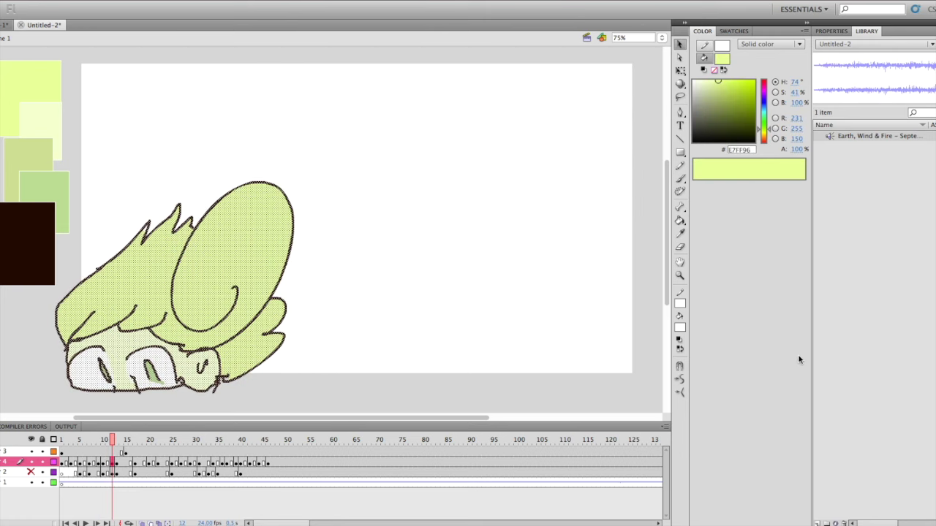
left_click(121, 465)
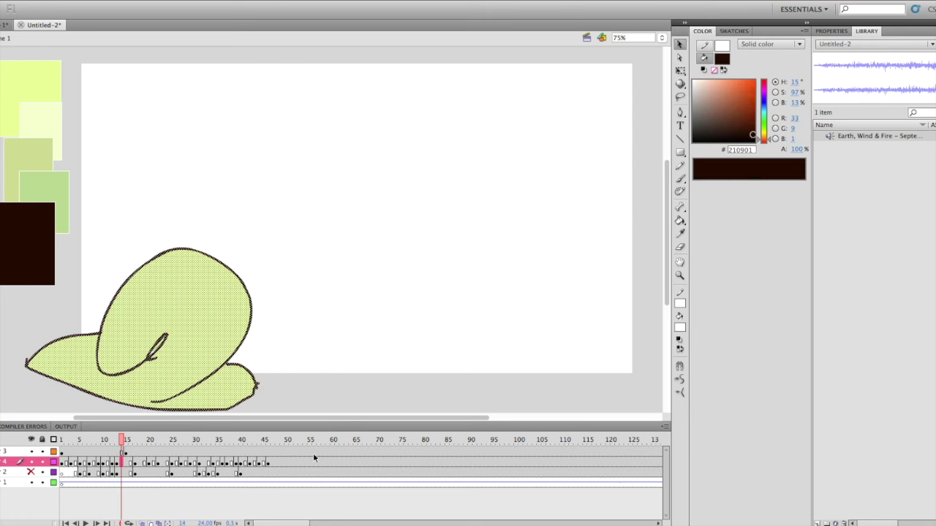
left_click(140, 463)
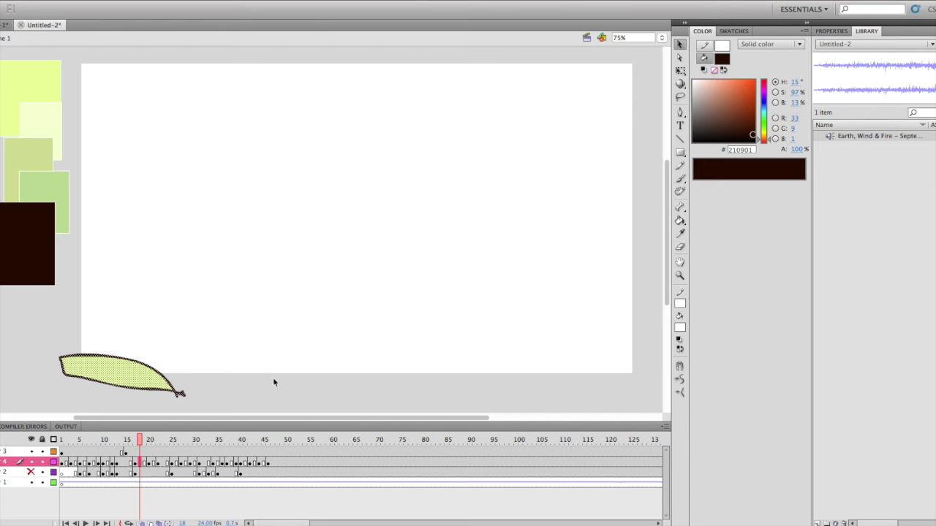
Smooth the lines of the drawings from frame 20 through frame 38.
left_click(149, 464)
left_click(162, 464)
left_click(177, 464)
left_click_drag(195, 464, 222, 467)
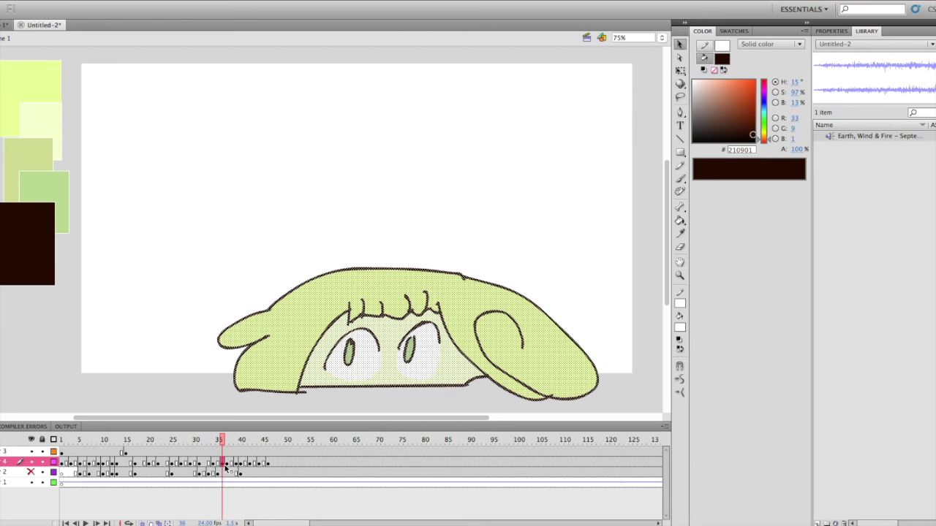
left_click(232, 465)
left_click(678, 381)
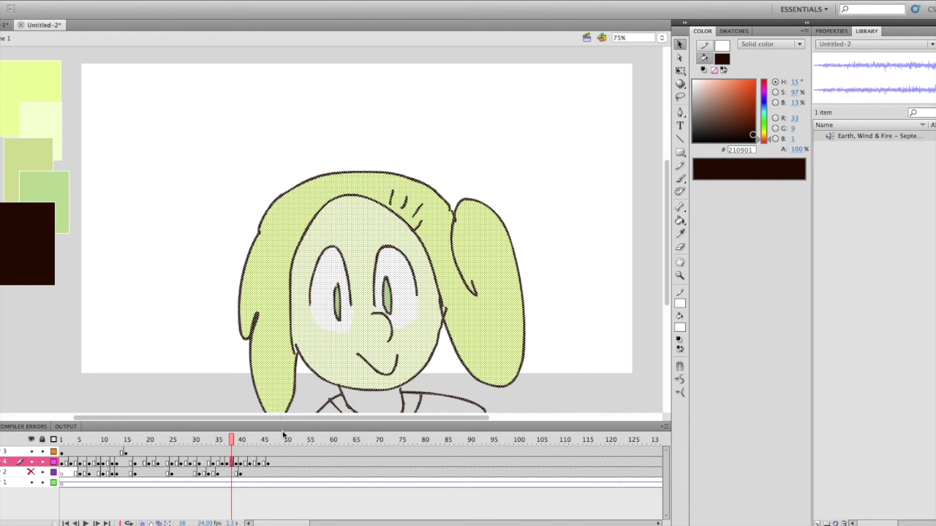
Smooth the lines of the remaining drawings from frame 39 through frame 47, and deselect the artwork.
left_click(240, 465)
left_click(236, 465)
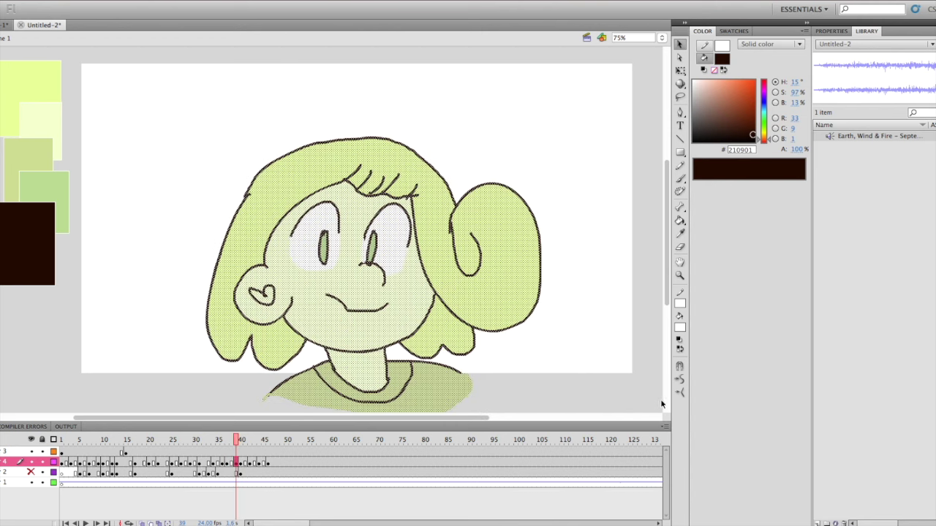
key("period")
key("period")
key("period")
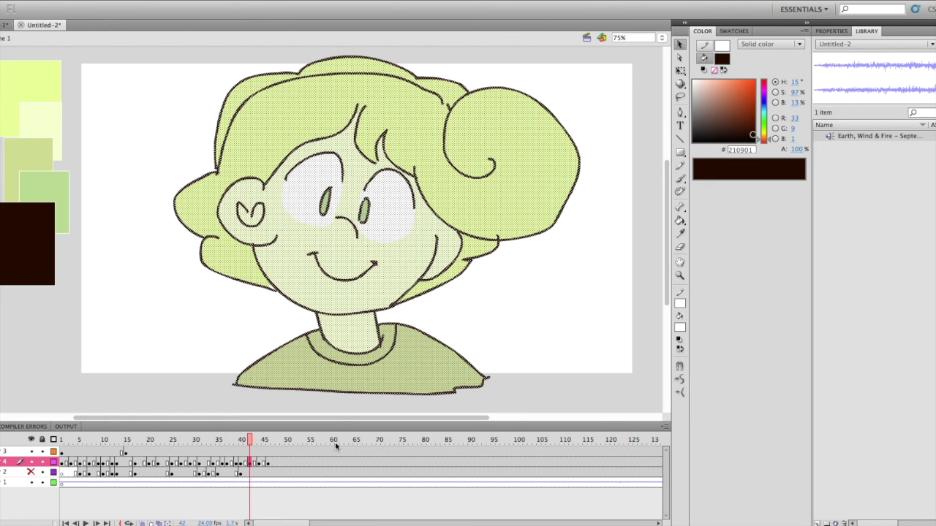
left_click(264, 466)
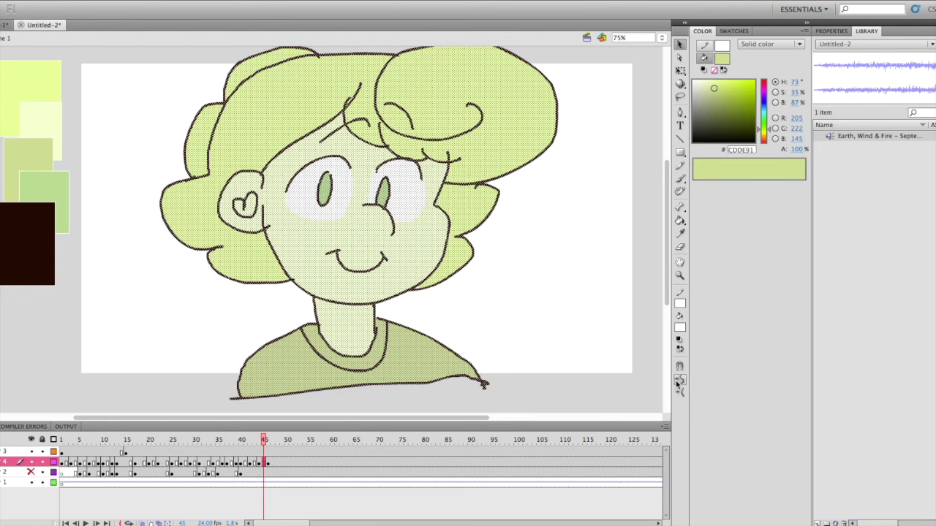
key("period")
key("period")
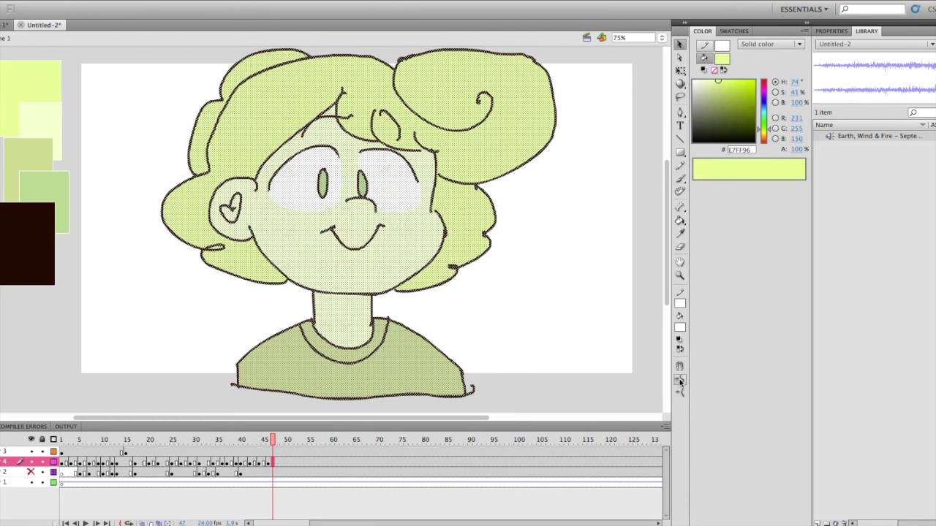
left_click(680, 381)
left_click(658, 249)
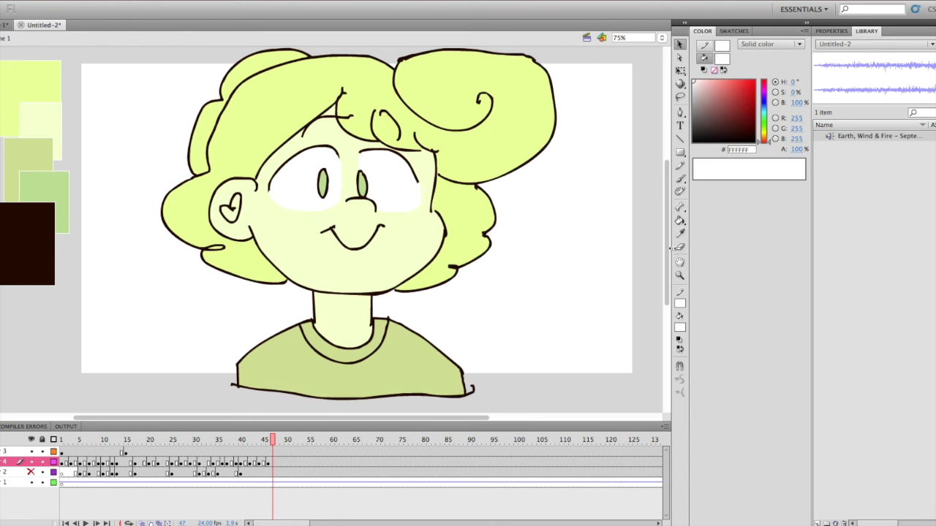
Move the playhead past the last drawing to frame 52.
left_click(679, 179)
key("period")
key("period")
key("period")
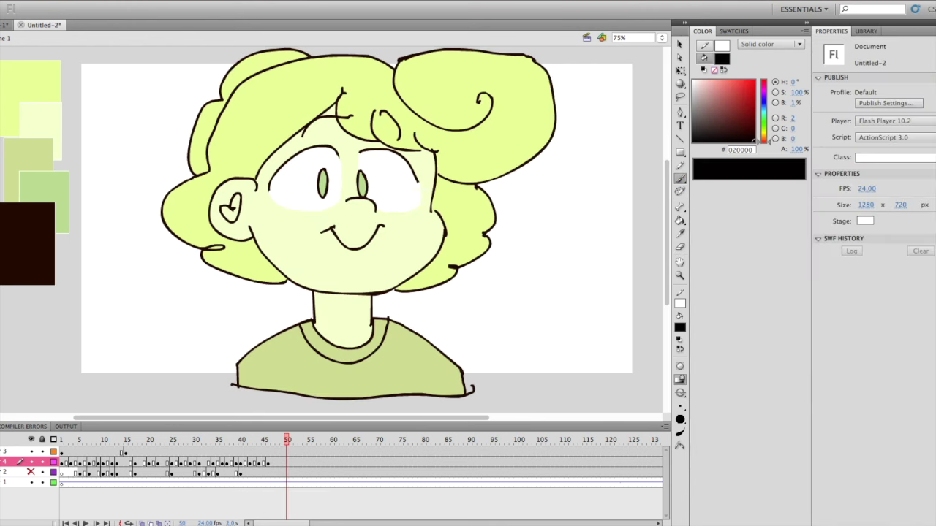
left_click(680, 234)
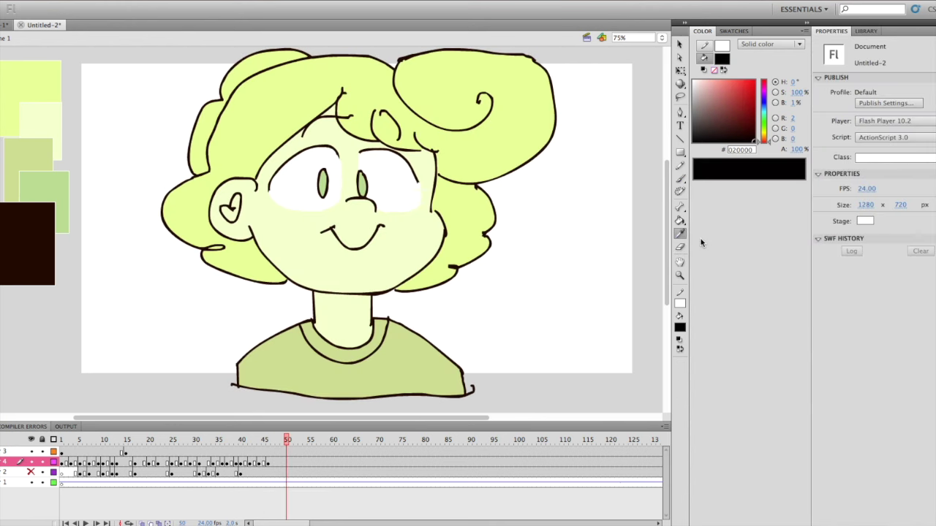
left_click(679, 70)
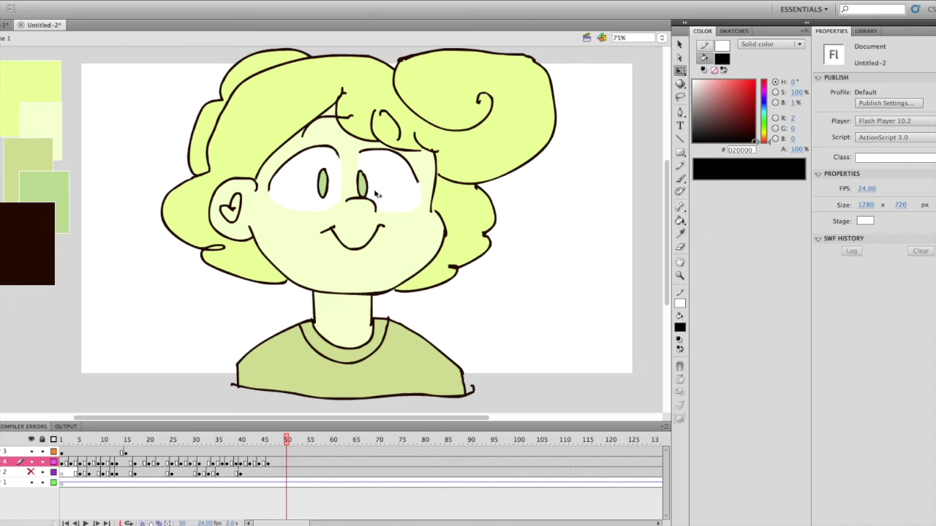
mouse_move(283, 446)
left_mouse_down()
mouse_move(62, 448)
mouse_move(296, 448)
left_mouse_up()
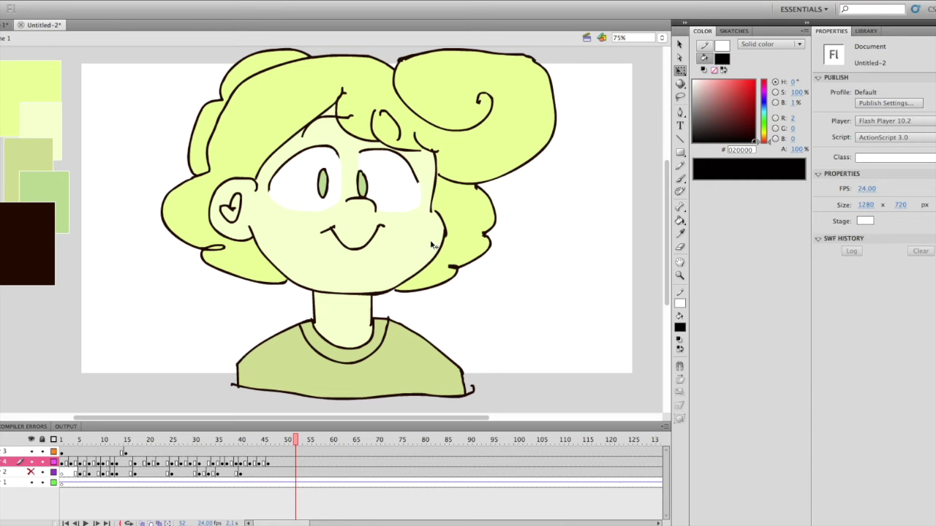
Try brushing a pink FFA6A6 downward arrow beside the character on frame 52, and undo it.
left_click(679, 179)
left_click(714, 80)
mouse_move(536, 163)
left_mouse_down()
mouse_move(517, 324)
mouse_move(557, 308)
left_mouse_up()
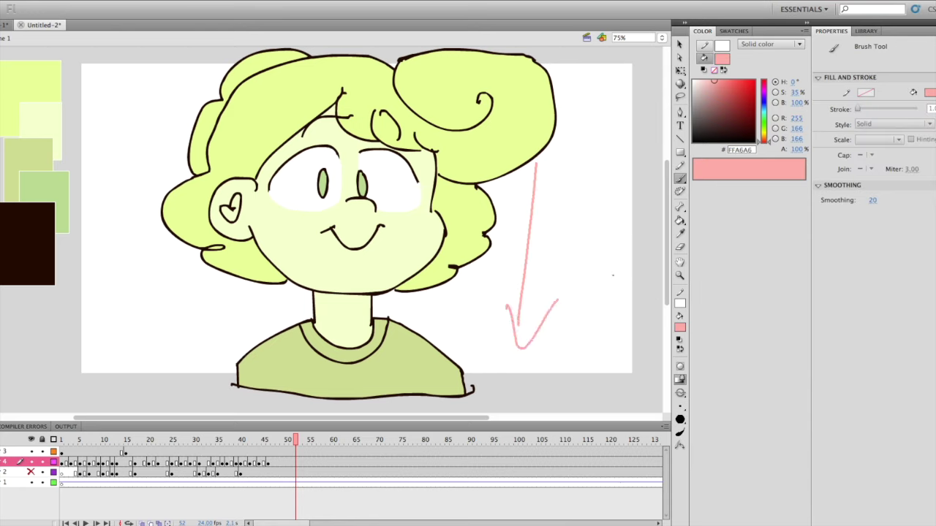
key("super+z")
Set the brush fill to red FF4747, try outlining a downward block arrow beside the character, and undo it.
left_click_drag(739, 99, 738, 80)
key("ctrl+z")
mouse_move(583, 211)
left_mouse_down()
mouse_move(486, 301)
mouse_move(560, 289)
mouse_move(591, 216)
left_mouse_up()
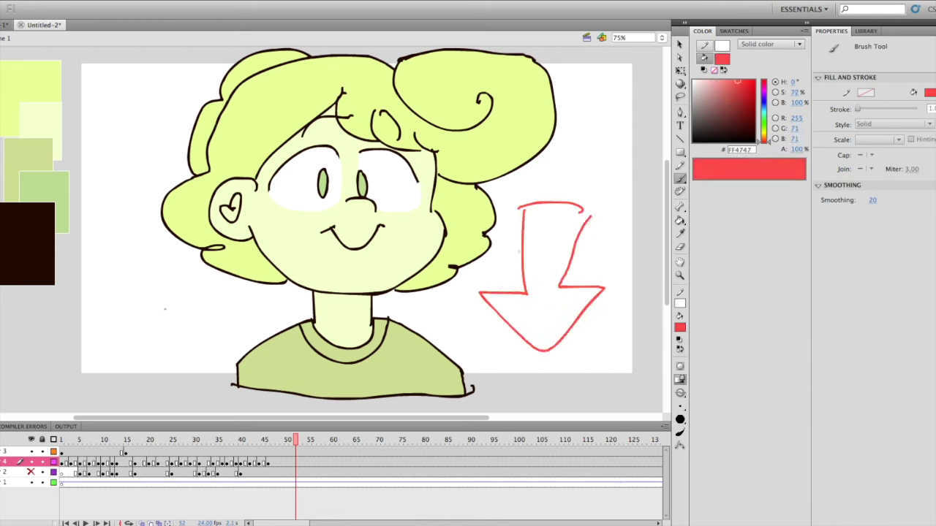
key("ctrl+z")
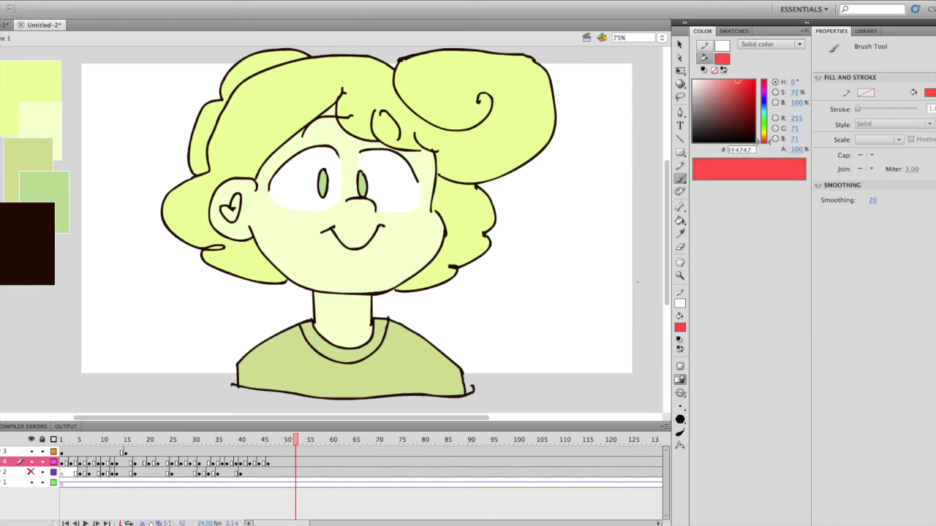